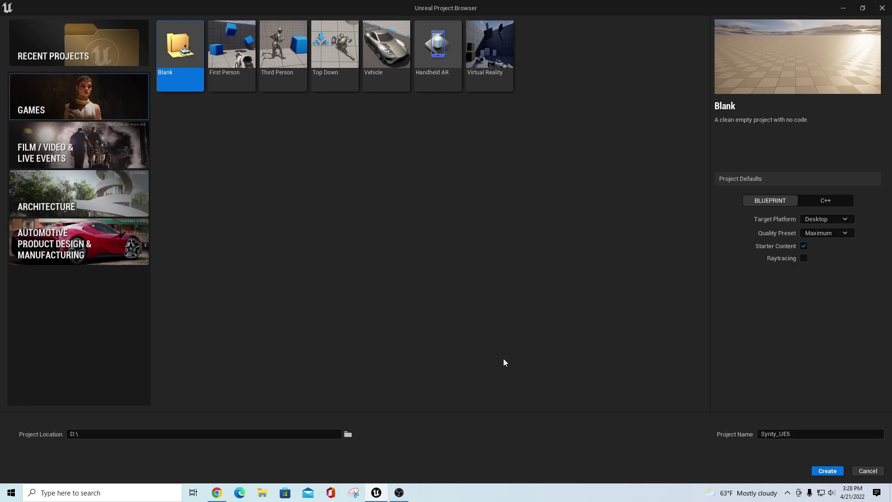
Switch to Chrome to review the Synty Polygon live-retarget and UE4 to UE5 IK Retargeter reference videos, then return to the Unreal Project Browser
{"action": "left_click", "coordinate": [226, 488]}
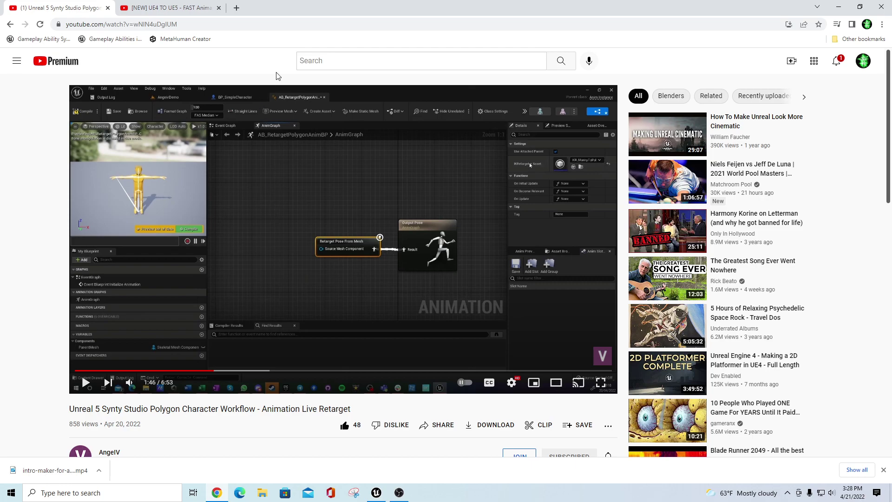
{"action": "scroll", "coordinate": [55, 270], "scroll_direction": "down", "scroll_amount": 3}
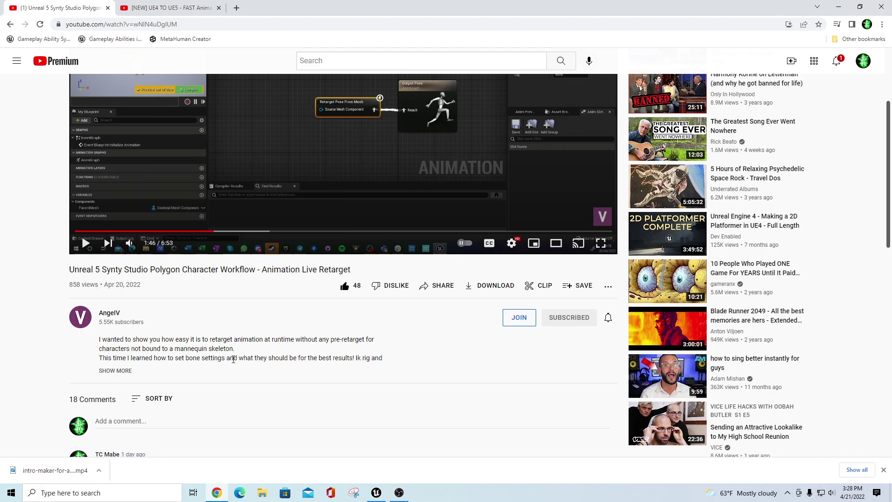
{"action": "scroll", "coordinate": [233, 359], "scroll_direction": "up", "scroll_amount": 3}
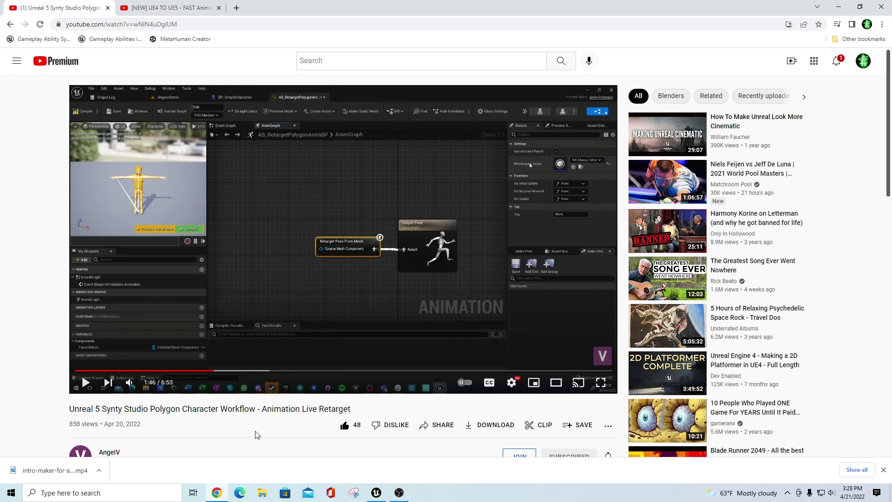
{"action": "left_click", "coordinate": [169, 9]}
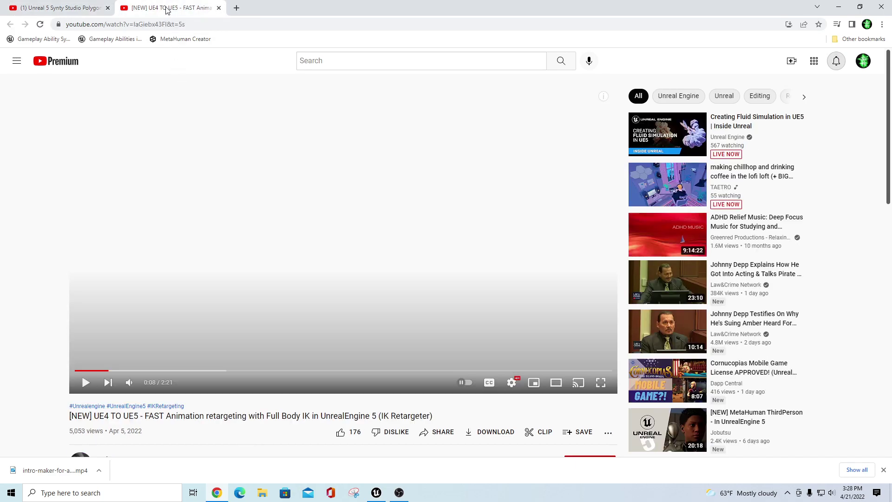
{"action": "scroll", "coordinate": [295, 372], "scroll_direction": "down", "scroll_amount": 2}
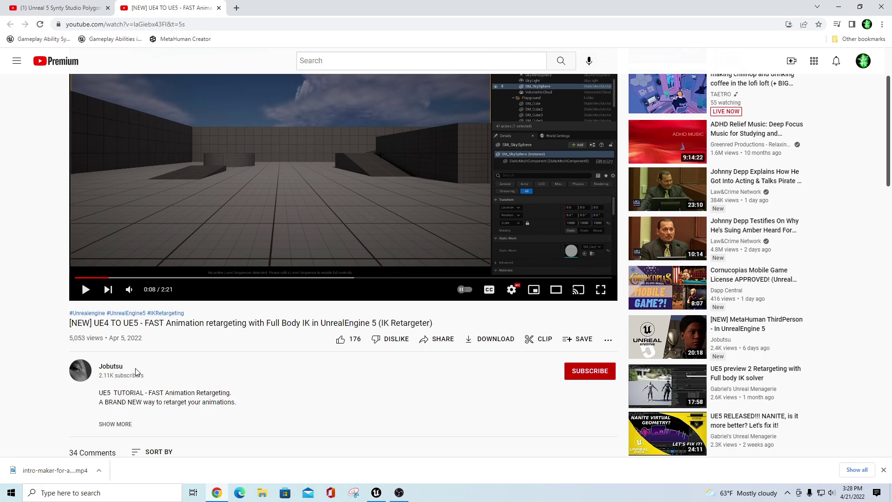
{"action": "left_click", "coordinate": [78, 13]}
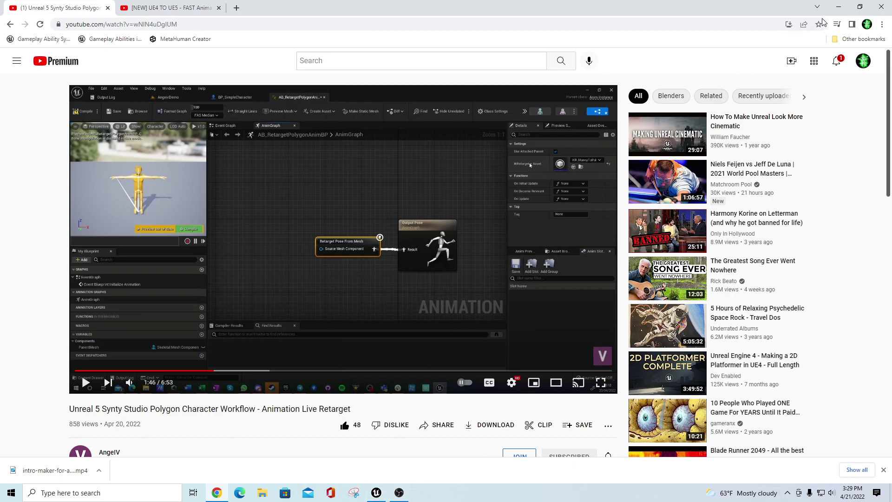
{"action": "left_click", "coordinate": [839, 9]}
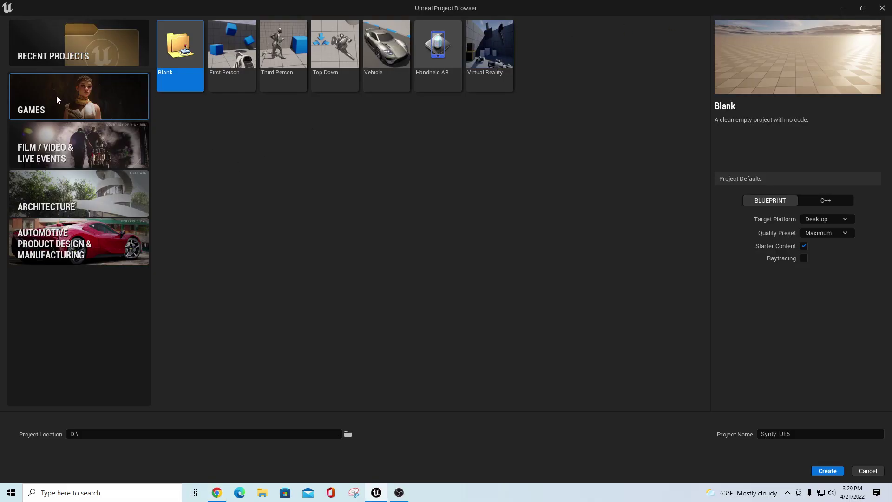
Create the Synty_UE5 project from the Third Person template and clear its startup notices, updating the project file
{"action": "left_click", "coordinate": [283, 59]}
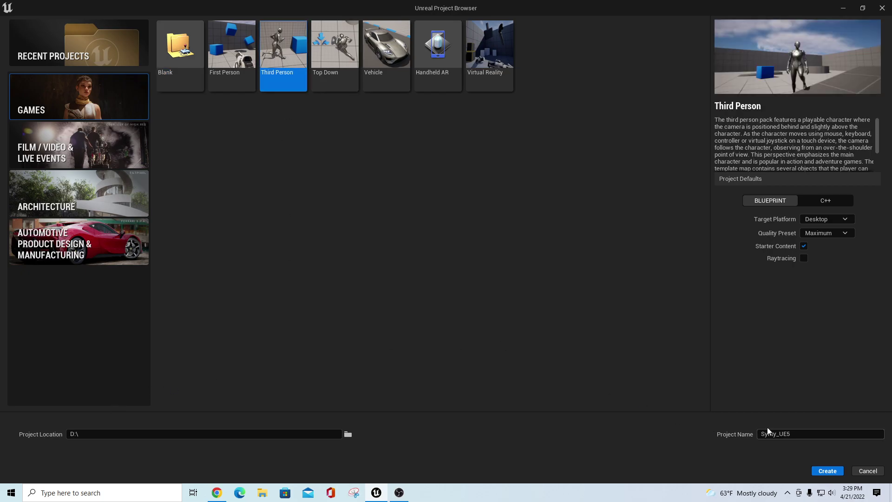
{"action": "left_click", "coordinate": [827, 471]}
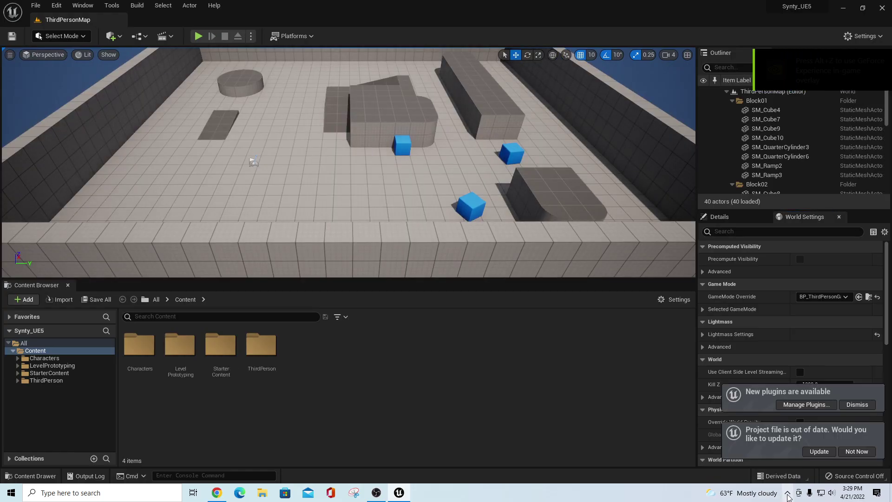
{"action": "left_click", "coordinate": [855, 406]}
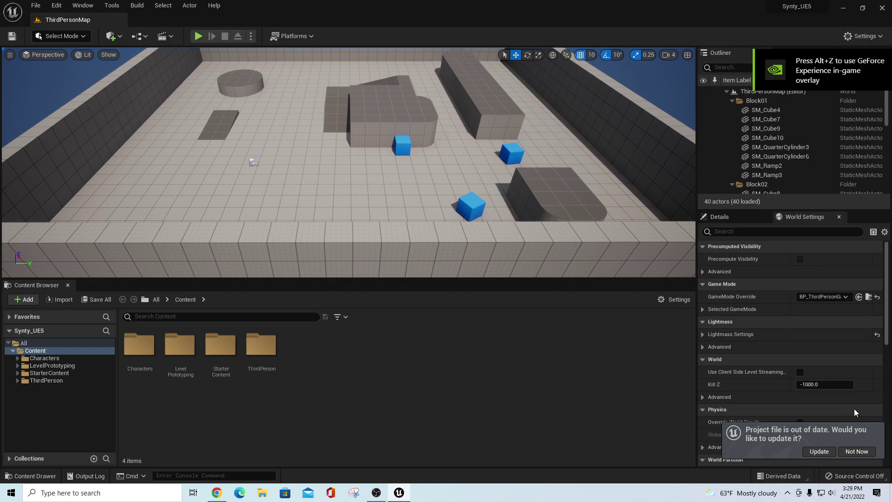
{"action": "left_click", "coordinate": [819, 451]}
Switch to the Epic Games Launcher and search the Unreal Engine library's vault for "polygon"
{"action": "left_click", "coordinate": [787, 493]}
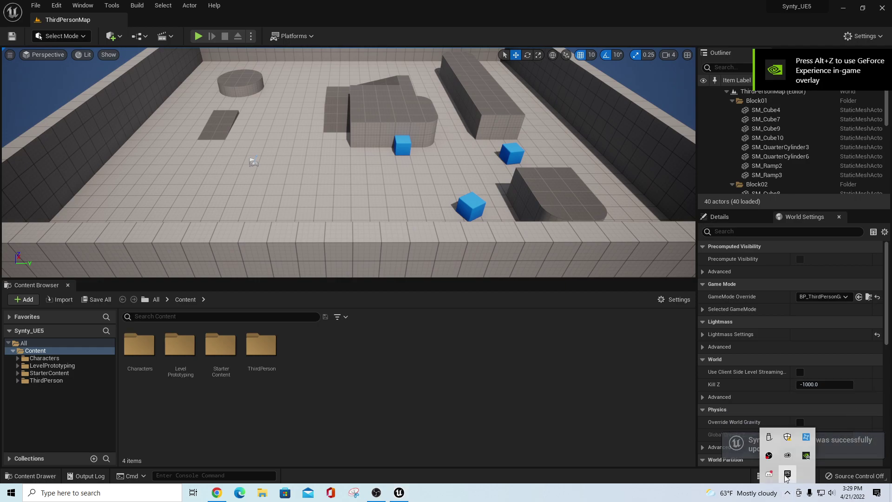
{"action": "left_click", "coordinate": [787, 473]}
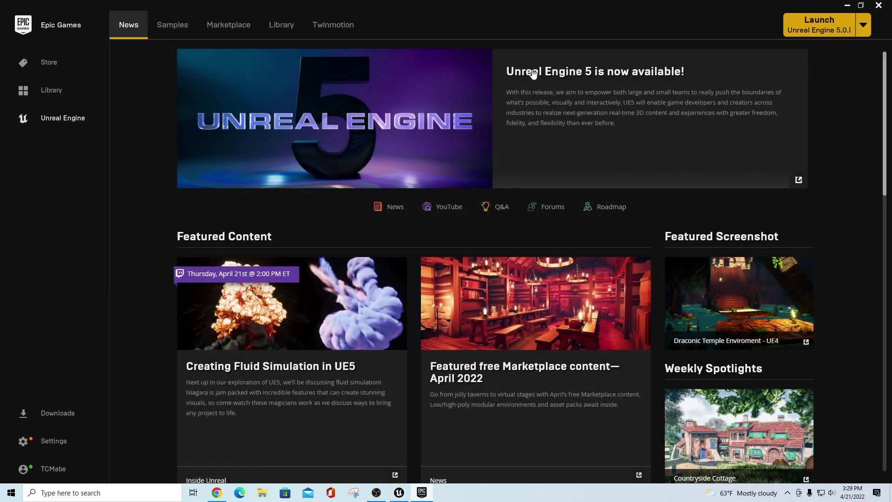
{"action": "left_click", "coordinate": [281, 24]}
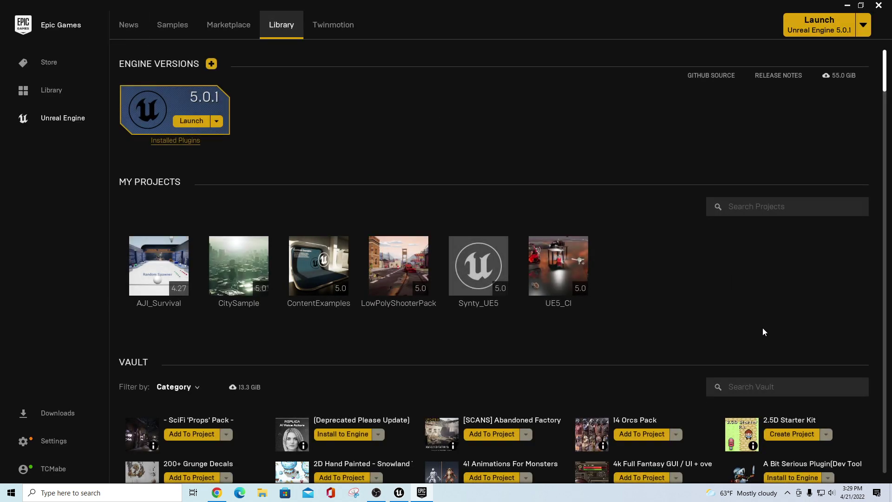
{"action": "scroll", "coordinate": [764, 332], "scroll_direction": "down", "scroll_amount": 2}
{"action": "type", "text": "polygon"}
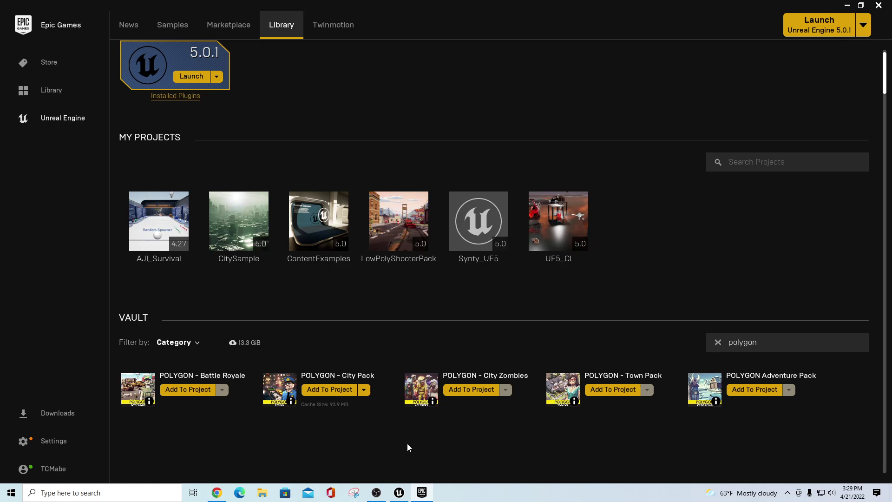
Add the POLYGON - City Pack to the Synty_UE5 project using asset version 4.27, and return to the Unreal Editor
{"action": "left_click", "coordinate": [341, 389]}
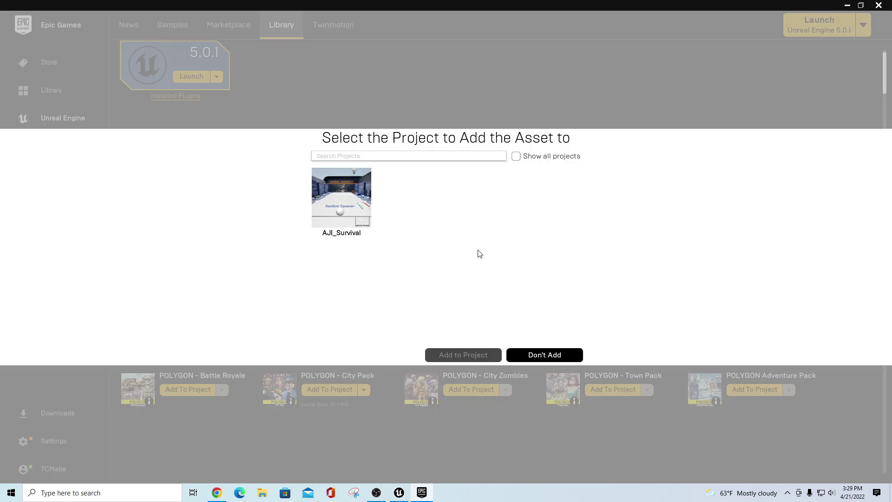
{"action": "left_click", "coordinate": [516, 156]}
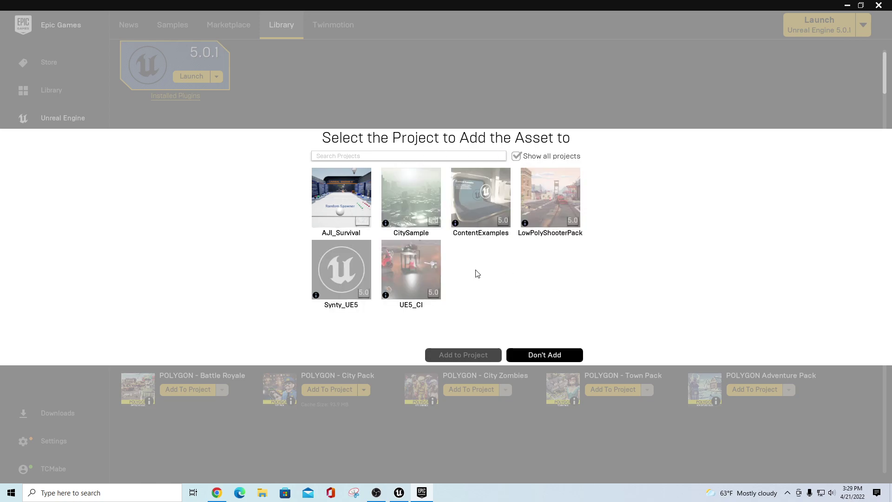
{"action": "left_click", "coordinate": [337, 276]}
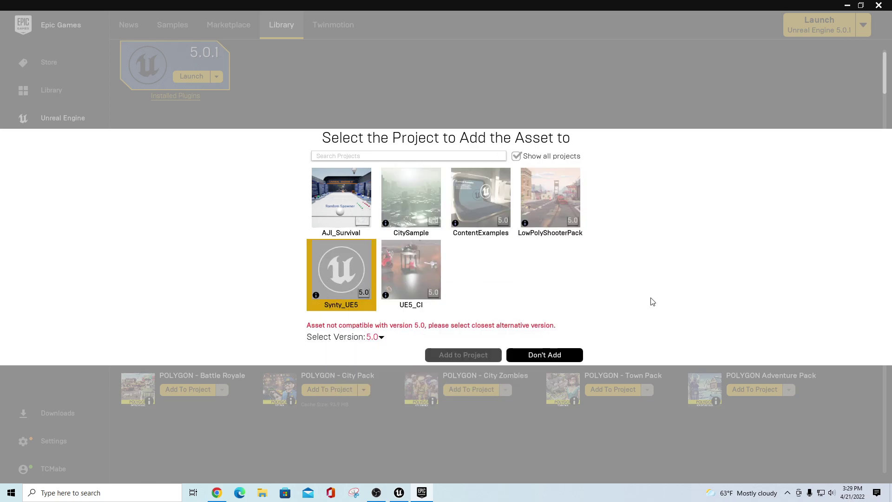
{"action": "left_click", "coordinate": [382, 338]}
{"action": "left_click", "coordinate": [383, 324]}
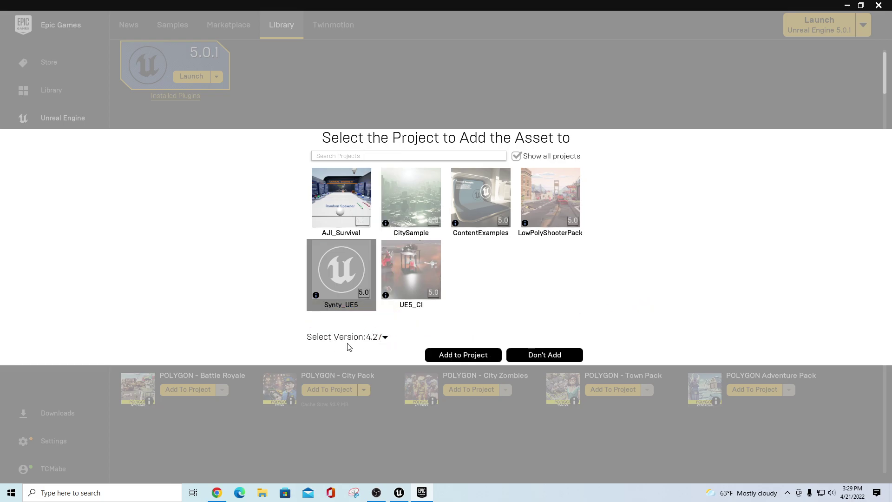
{"action": "left_click", "coordinate": [456, 355]}
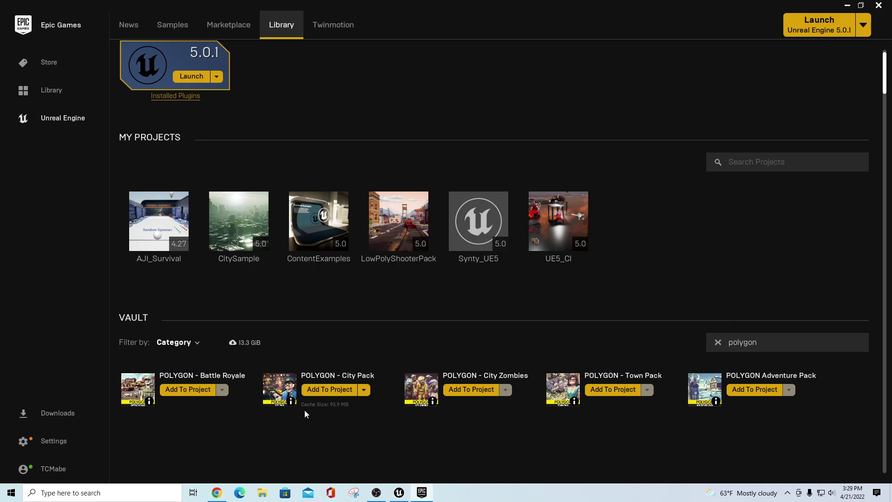
{"action": "left_click", "coordinate": [847, 5]}
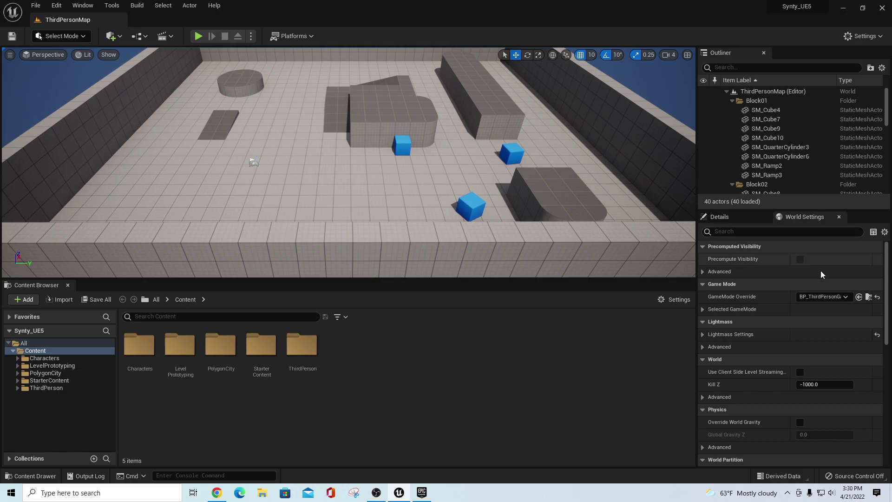
Locate the selected game mode's default pawn class from the world settings and open the BP_ThirdPersonCharacter blueprint
{"action": "left_click", "coordinate": [706, 308]}
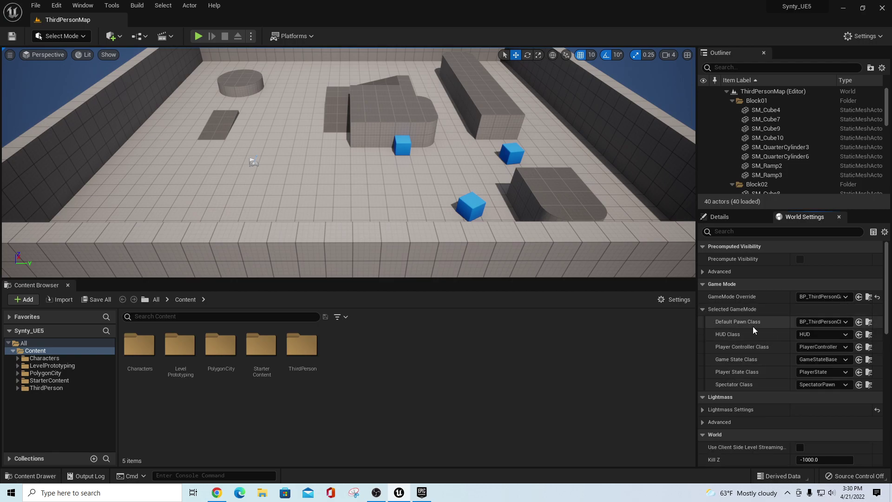
{"action": "left_click", "coordinate": [83, 5]}
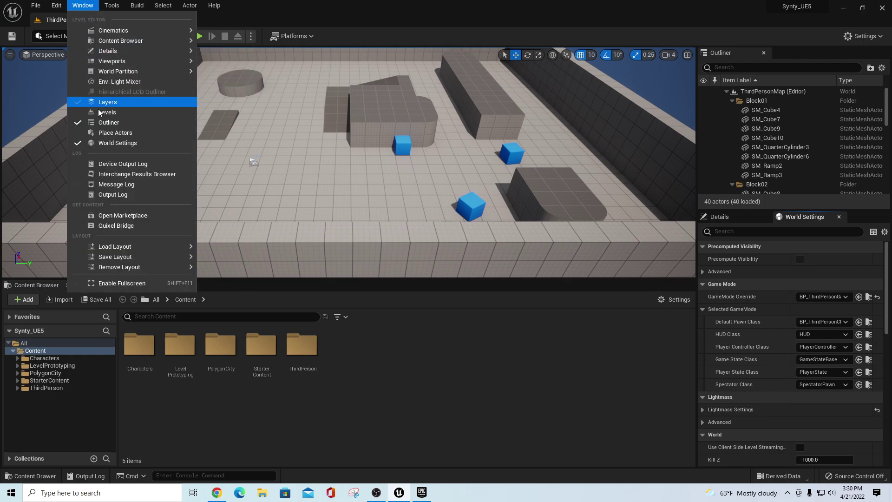
{"action": "left_click", "coordinate": [564, 328]}
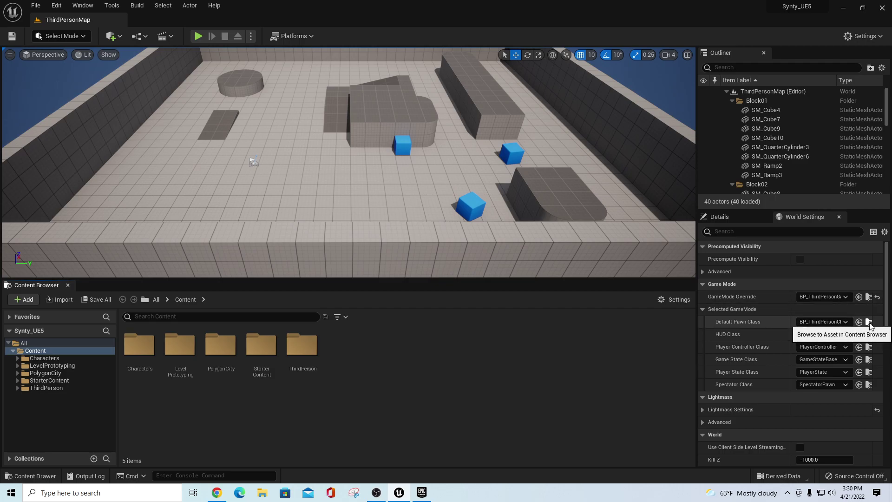
{"action": "left_click_drag", "start_coordinate": [697, 339], "coordinate": [661, 338]}
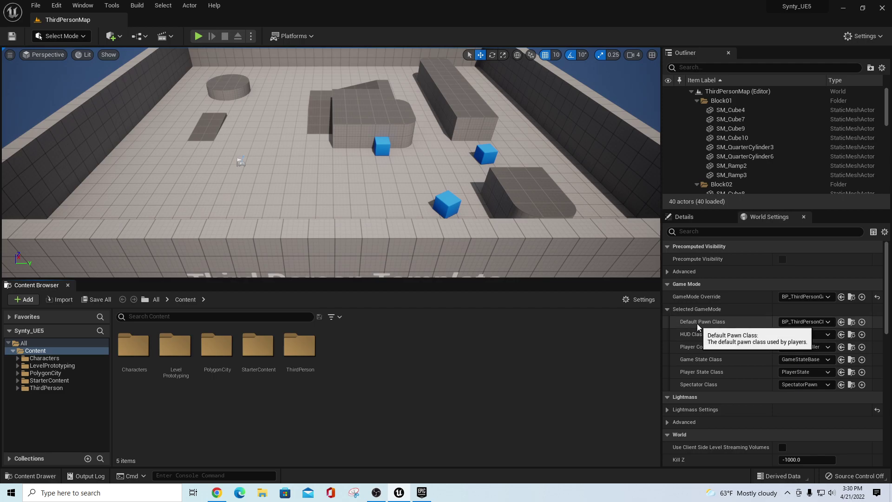
{"action": "left_click", "coordinate": [852, 322]}
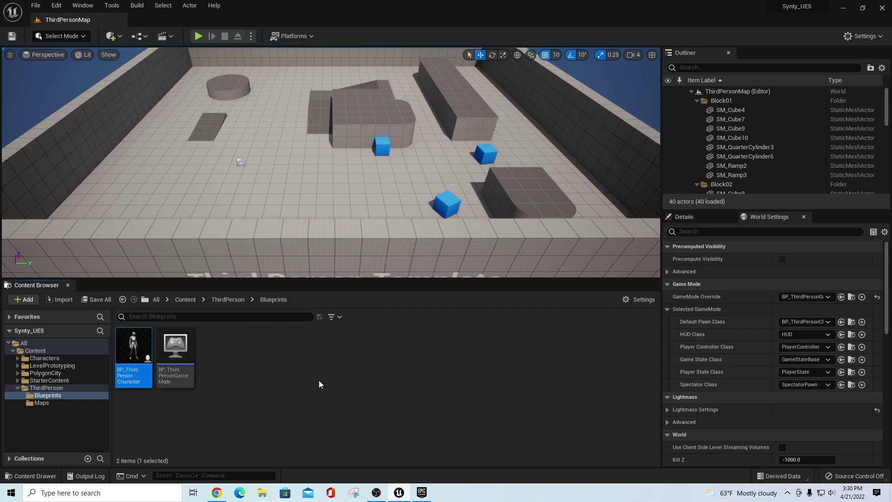
{"action": "double_click", "coordinate": [134, 358]}
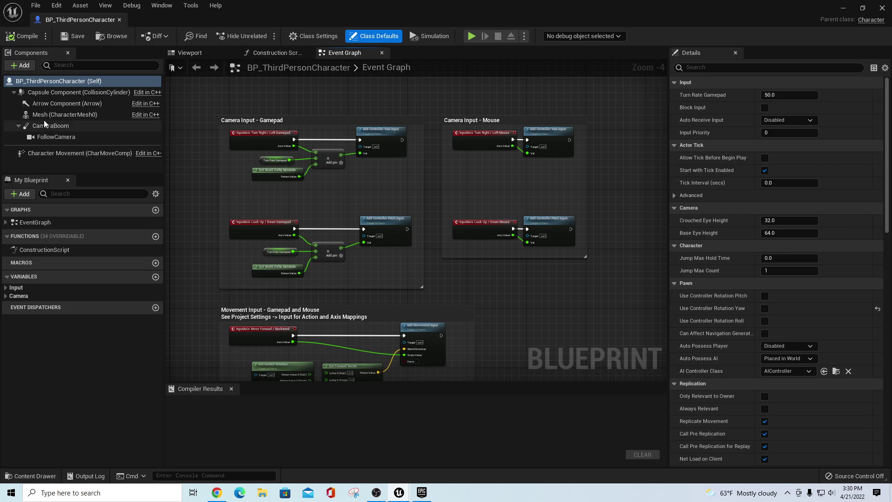
Set the skeletal mesh of the character's Mesh component to SKM_Manny
{"action": "left_click", "coordinate": [56, 114]}
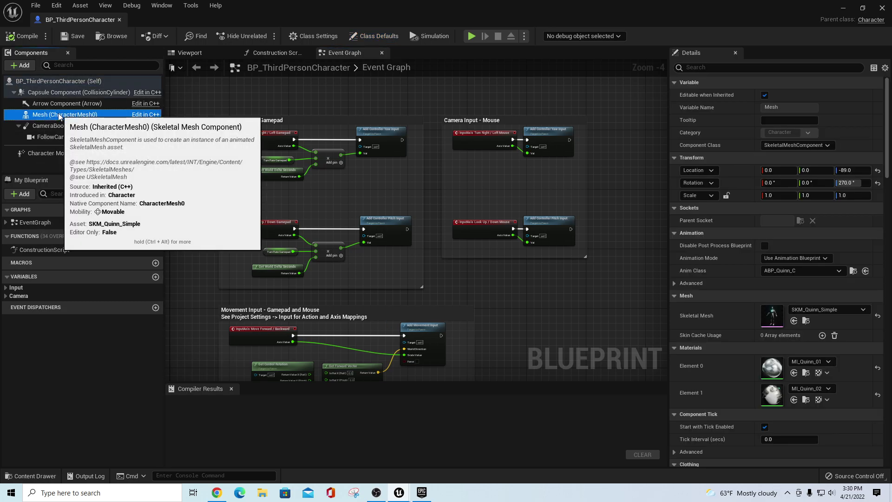
{"action": "left_click", "coordinate": [188, 53]}
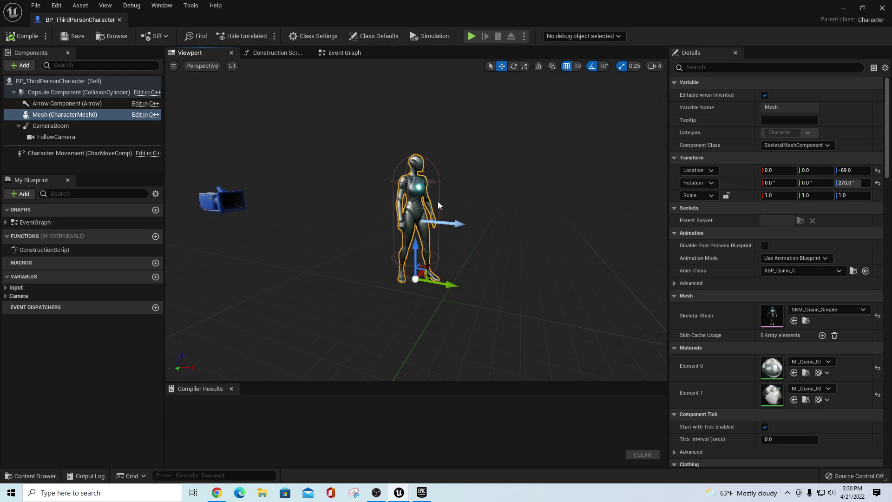
{"action": "left_click", "coordinate": [862, 310]}
{"action": "mouse_move", "coordinate": [886, 251]}
{"action": "left_mouse_down"}
{"action": "mouse_move", "coordinate": [881, 186]}
{"action": "mouse_move", "coordinate": [885, 256]}
{"action": "left_mouse_up"}
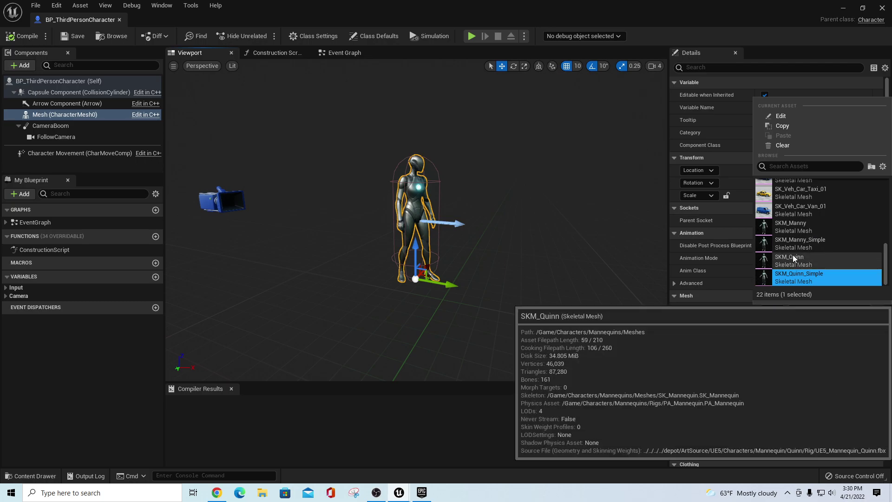
{"action": "left_click", "coordinate": [791, 227]}
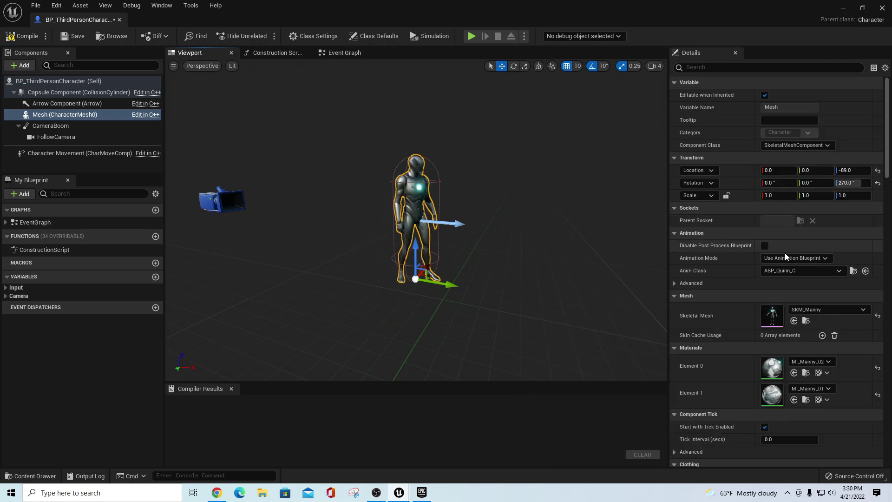
Assign ABP_Manny as the Mesh component's anim class and compile the character blueprint
{"action": "left_click", "coordinate": [827, 271]}
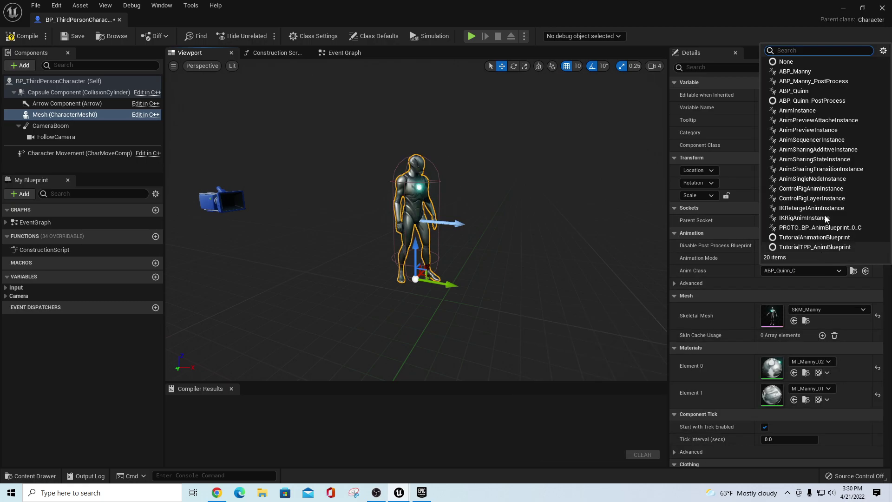
{"action": "left_click", "coordinate": [795, 71]}
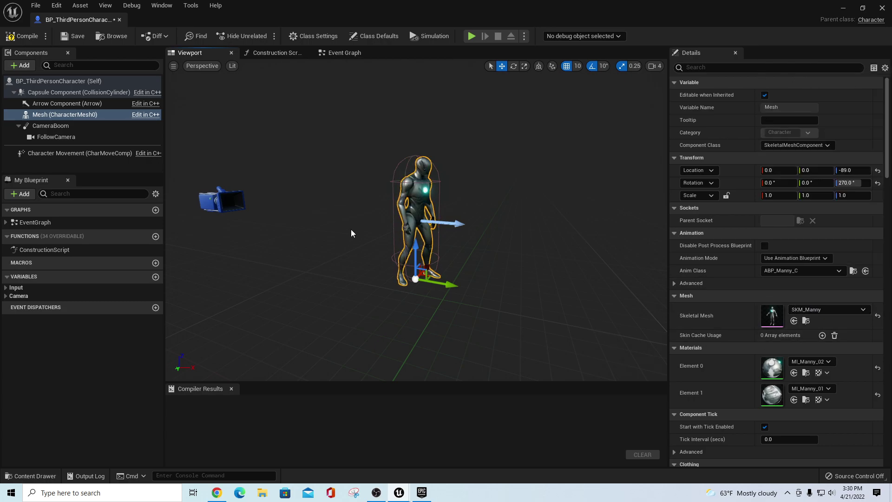
{"action": "left_click", "coordinate": [22, 35]}
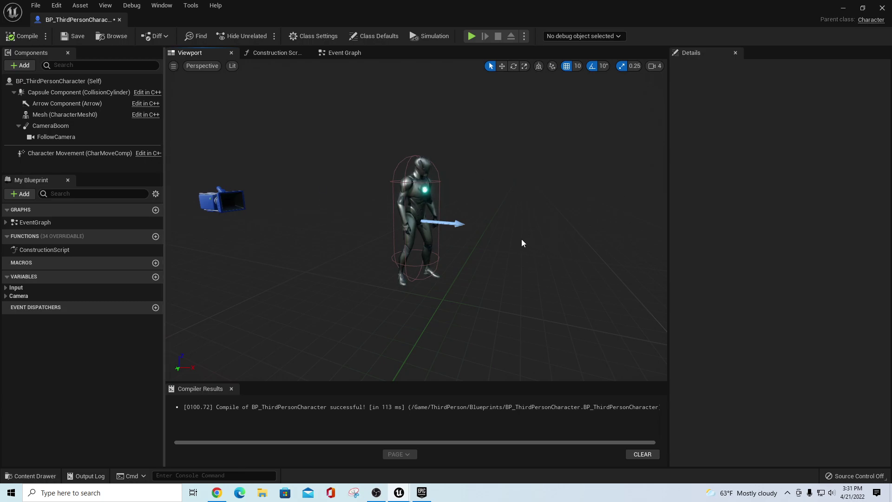
Add a Skeletal Mesh component as a child of the Mesh component and name it CharacterMesh
{"action": "left_click", "coordinate": [51, 114]}
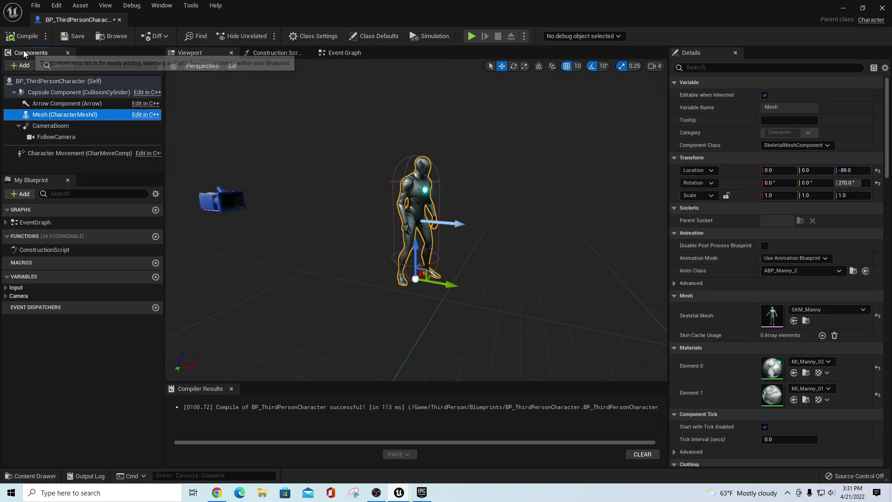
{"action": "left_click", "coordinate": [21, 65]}
{"action": "type", "text": "mesh"}
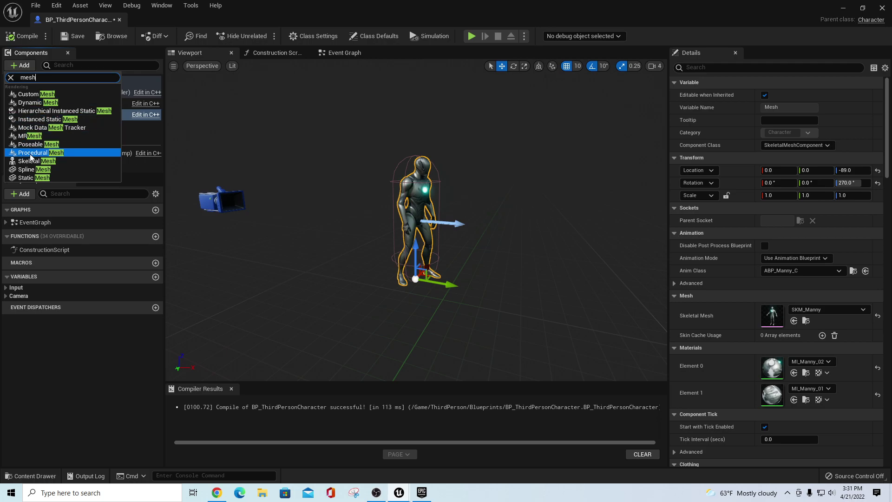
{"action": "left_click", "coordinate": [30, 161]}
{"action": "key", "text": "Return"}
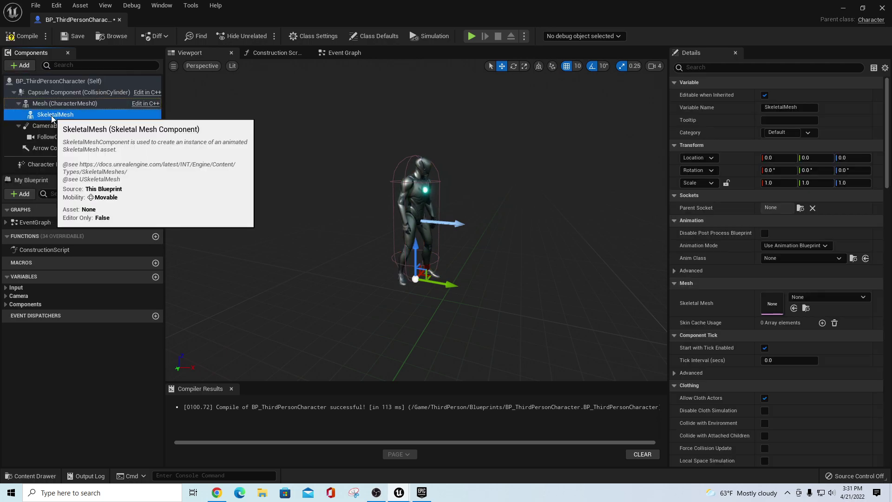
{"action": "left_click", "coordinate": [59, 115]}
{"action": "type", "text": "Char"}
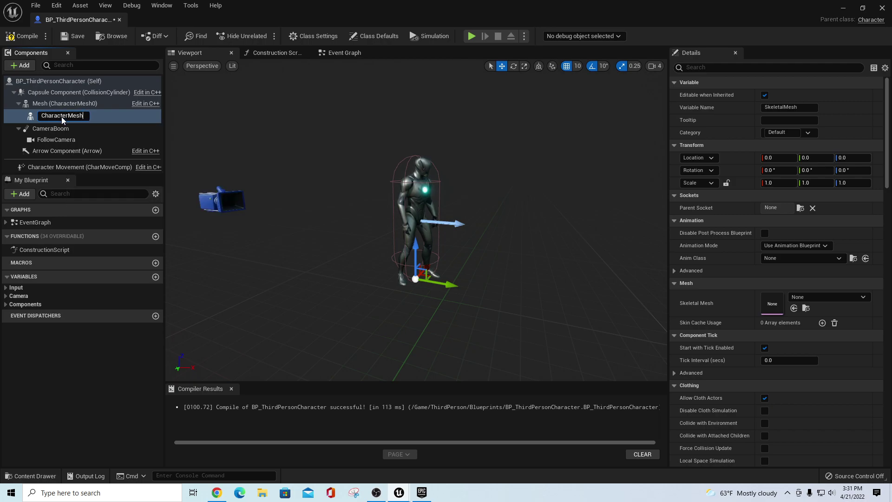
{"action": "type", "text": "acterMesh"}
{"action": "key", "text": "Return"}
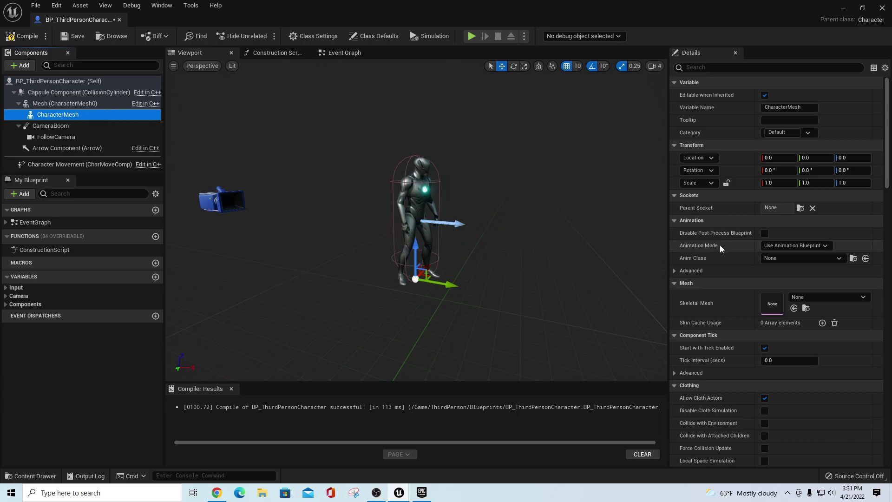
Set the CharacterMesh component's skeletal mesh to SK_Character_BusinessMan_Shirt and check the available anim classes
{"action": "left_click", "coordinate": [863, 297]}
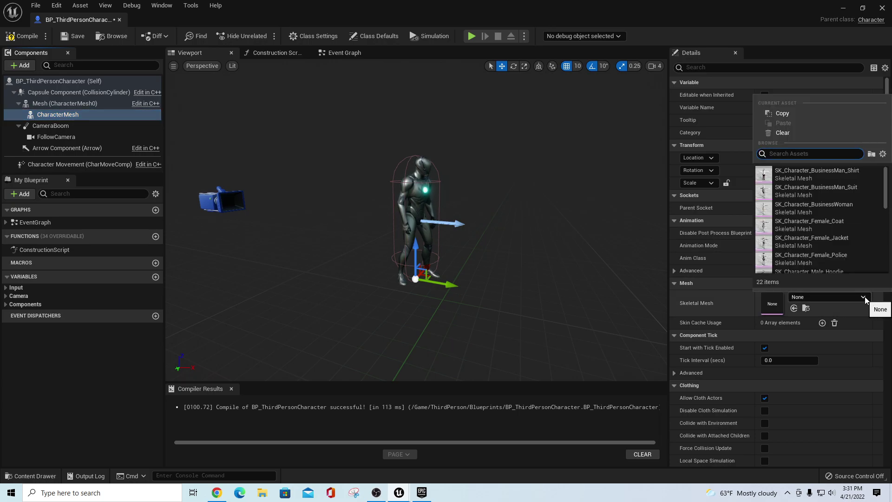
{"action": "left_click", "coordinate": [833, 175]}
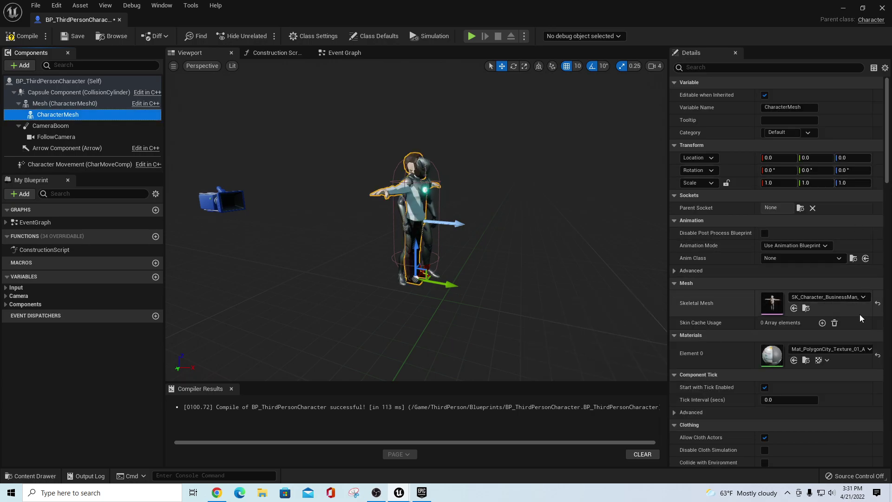
{"action": "left_click", "coordinate": [840, 258]}
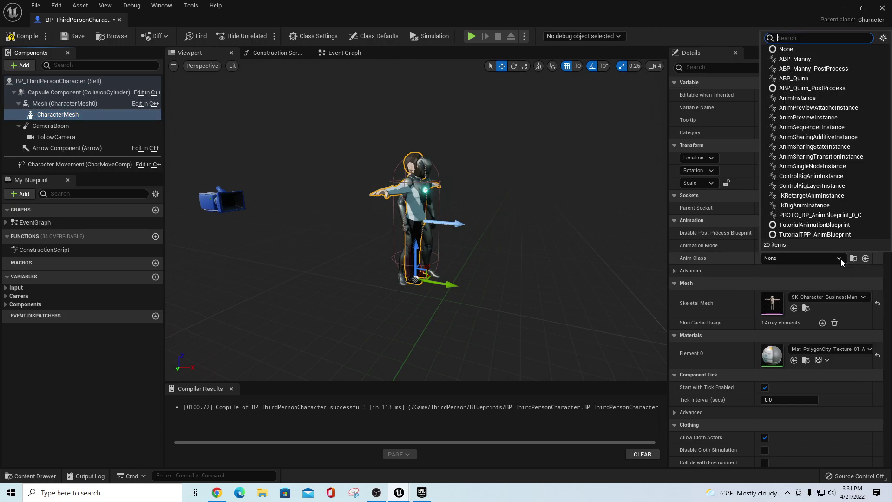
{"action": "left_click", "coordinate": [841, 258]}
{"action": "left_click_drag", "start_coordinate": [518, 273], "coordinate": [519, 247]}
Turn off the Visible rendering option on the parent Mesh component
{"action": "left_click", "coordinate": [40, 104]}
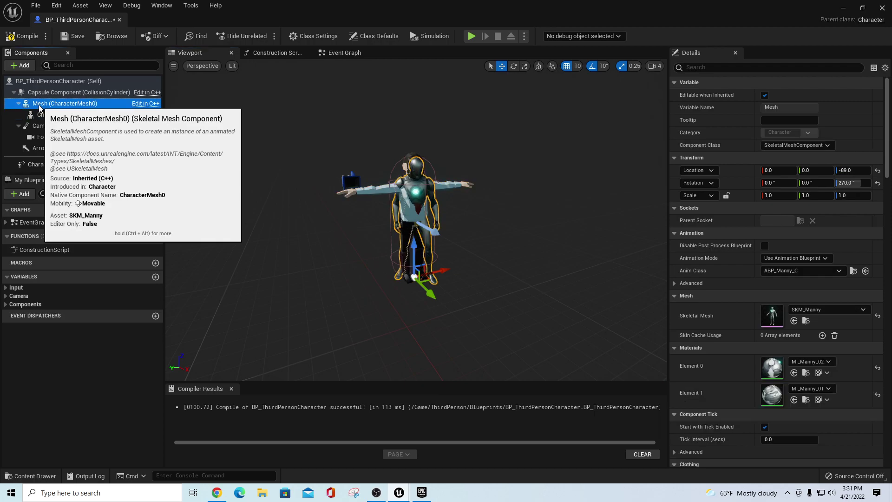
{"action": "left_click", "coordinate": [767, 67]}
{"action": "type", "text": "visible"}
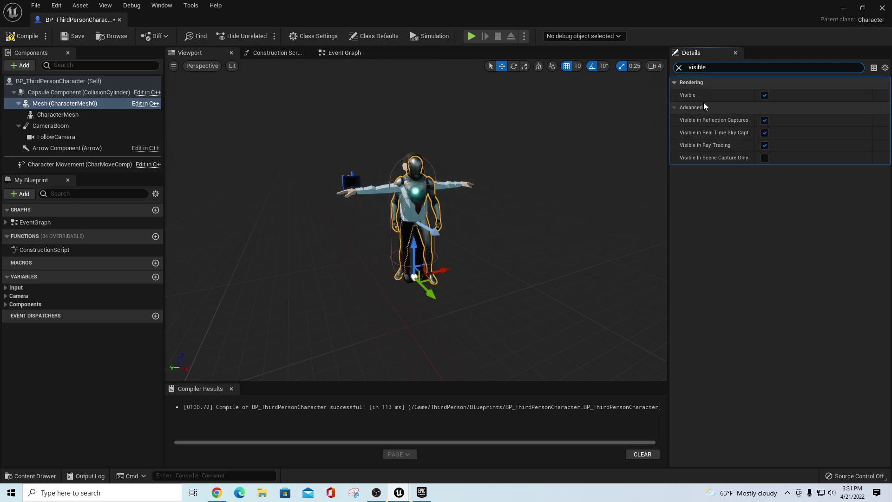
{"action": "left_click", "coordinate": [765, 96]}
{"action": "left_click", "coordinate": [723, 70]}
Set the Mesh's Visibility Based Anim Tick Option to Always Tick Pose and Refresh Bones, and compile and close the blueprint
{"action": "left_click", "coordinate": [61, 103]}
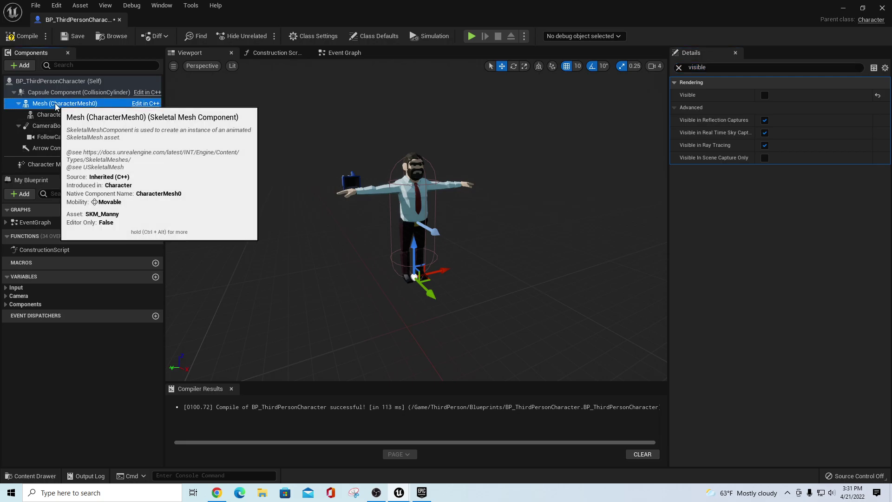
{"action": "left_click", "coordinate": [675, 82]}
{"action": "left_click", "coordinate": [675, 82]}
{"action": "left_click", "coordinate": [702, 70]}
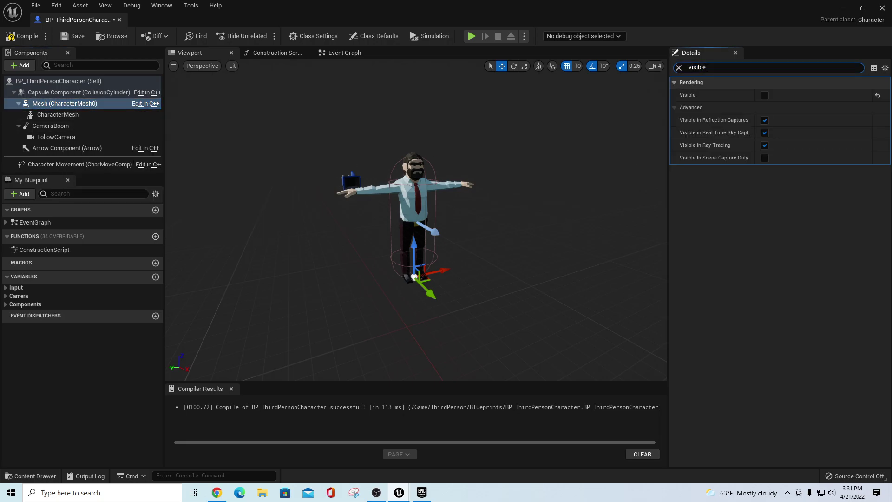
{"action": "key", "text": "BackSpace"}
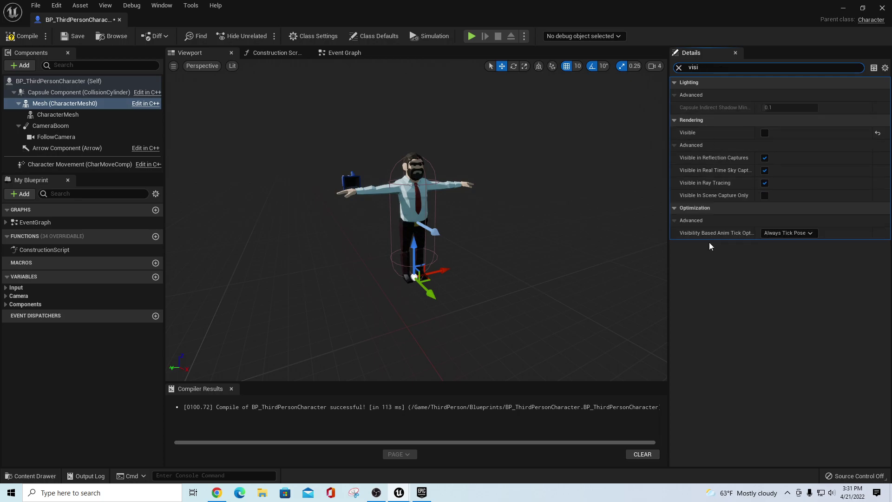
{"action": "mouse_move", "coordinate": [686, 236]}
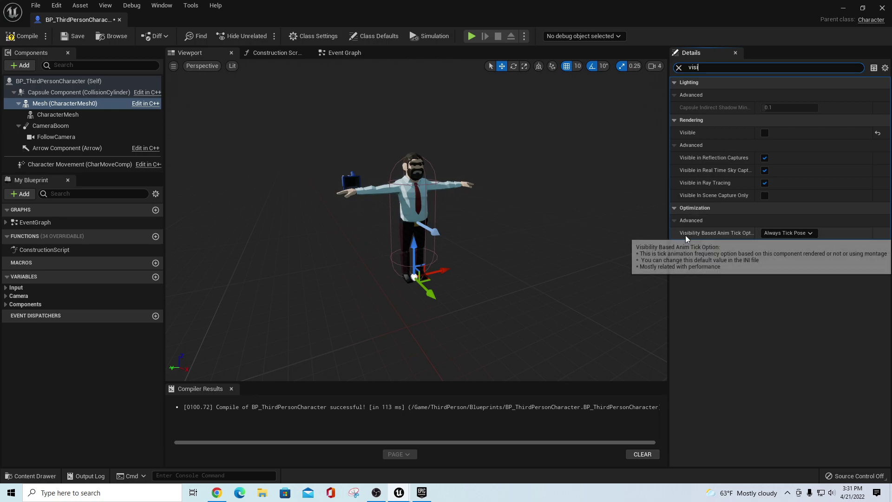
{"action": "left_click", "coordinate": [809, 234]}
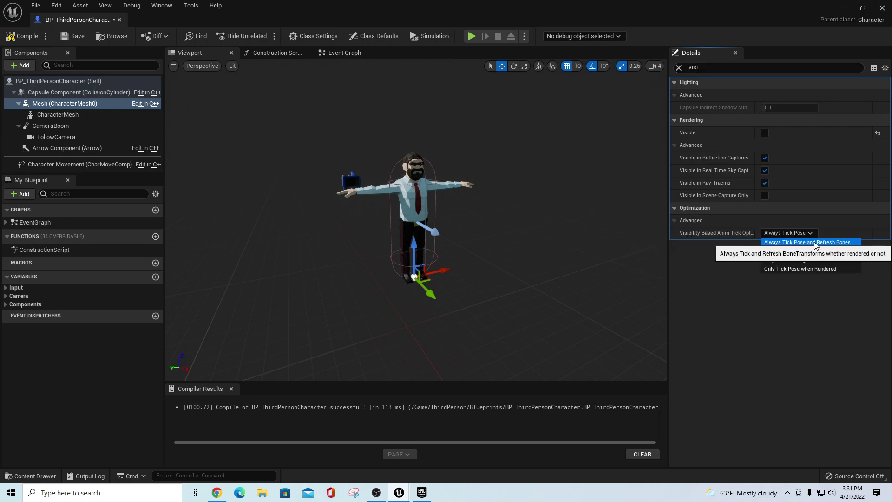
{"action": "left_click", "coordinate": [826, 243]}
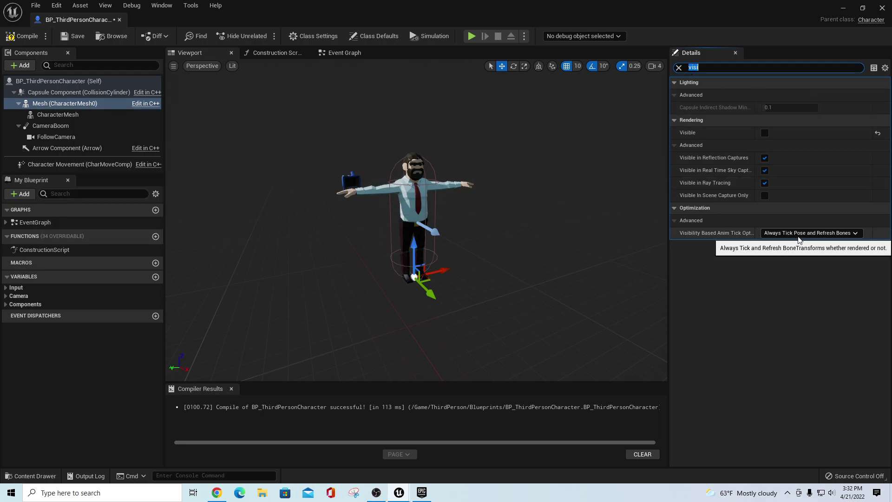
{"action": "left_click", "coordinate": [9, 43]}
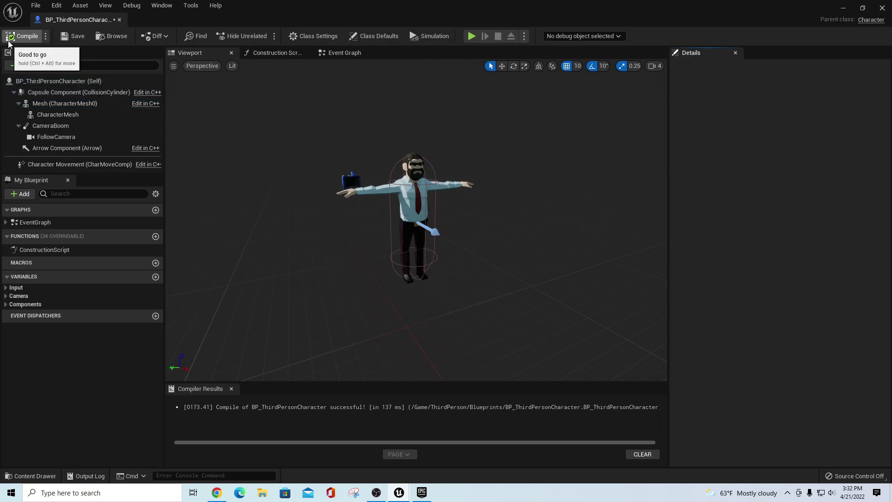
{"action": "left_click", "coordinate": [120, 20]}
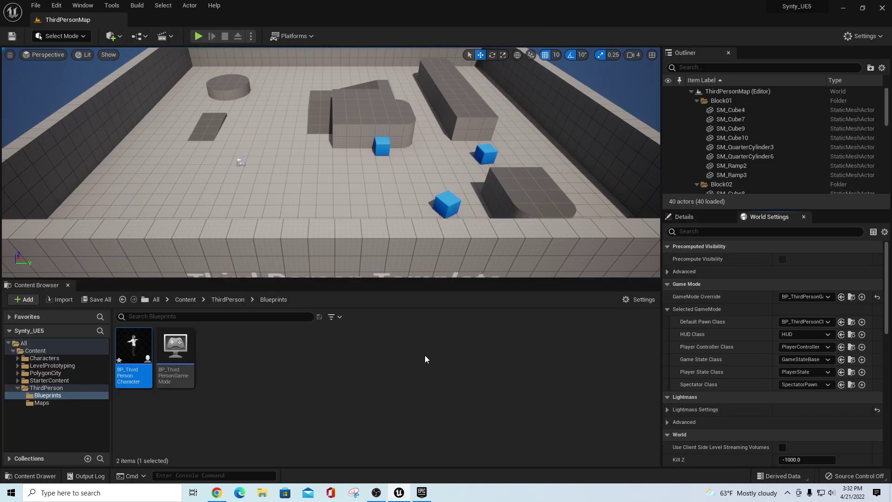
Copy the IK_Mannequin rig from Characters/Mannequins/Rigs into the PolygonCity/Meshes/Characters folder
{"action": "left_click", "coordinate": [18, 388]}
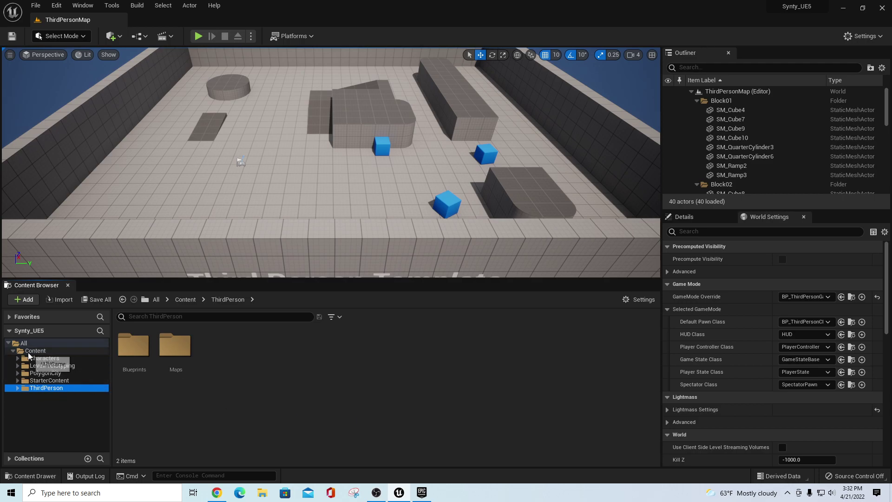
{"action": "left_click", "coordinate": [44, 359]}
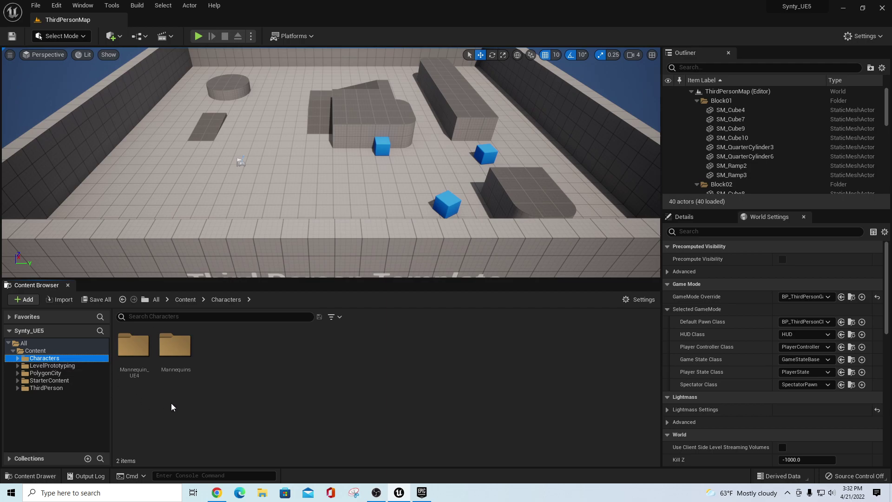
{"action": "double_click", "coordinate": [175, 346]}
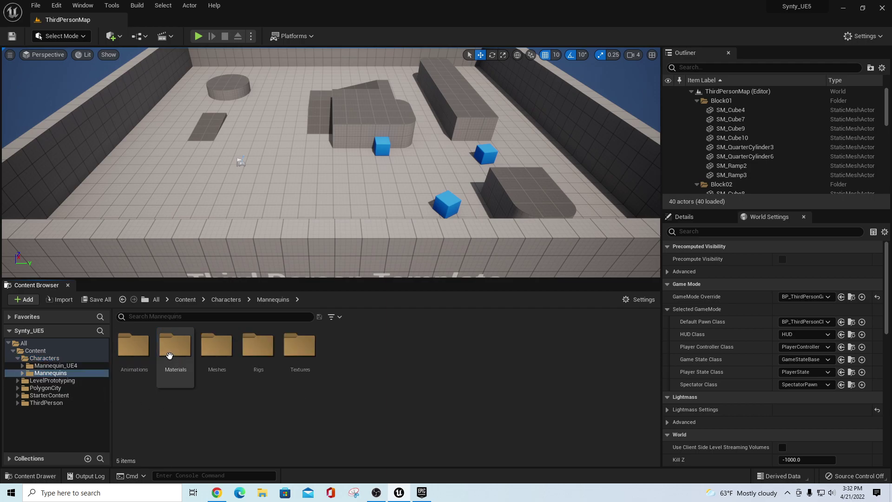
{"action": "double_click", "coordinate": [260, 358]}
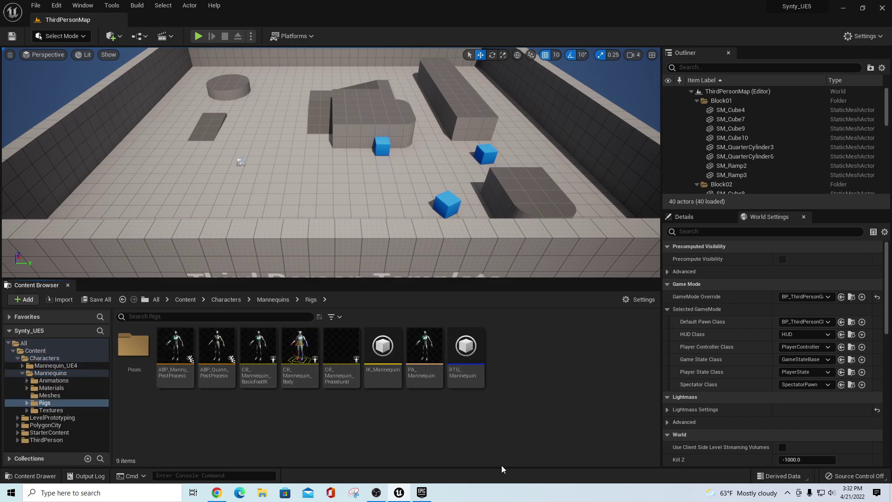
{"action": "left_click", "coordinate": [387, 378]}
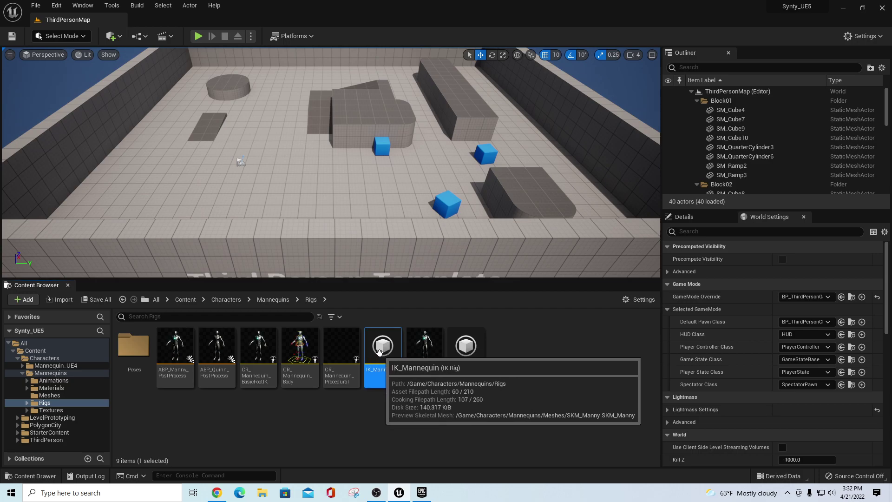
{"action": "left_click", "coordinate": [18, 425]}
{"action": "scroll", "coordinate": [21, 424], "scroll_direction": "down", "scroll_amount": 1}
{"action": "left_click", "coordinate": [21, 424]}
{"action": "scroll", "coordinate": [56, 414], "scroll_direction": "down", "scroll_amount": 1}
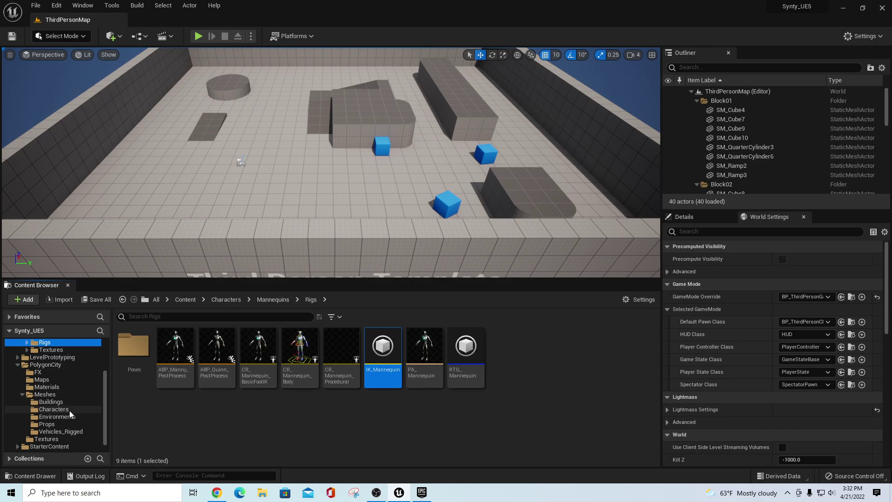
{"action": "left_click_drag", "start_coordinate": [383, 353], "coordinate": [59, 411]}
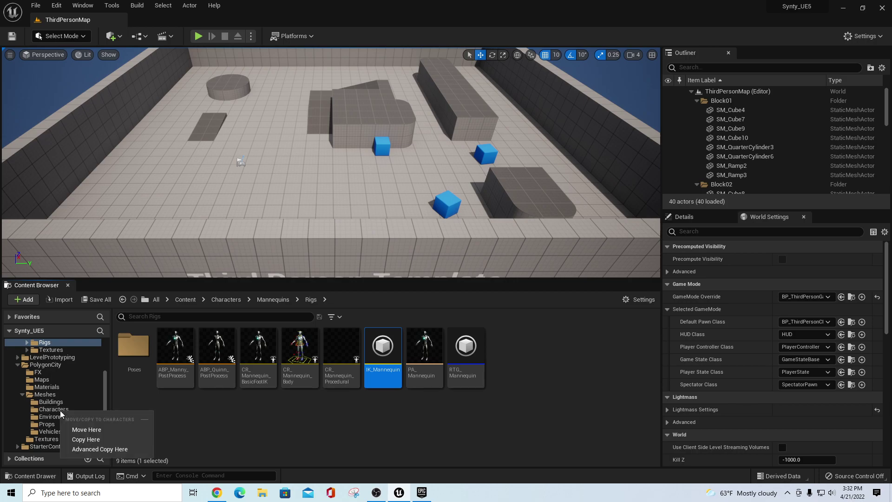
{"action": "left_click", "coordinate": [82, 436]}
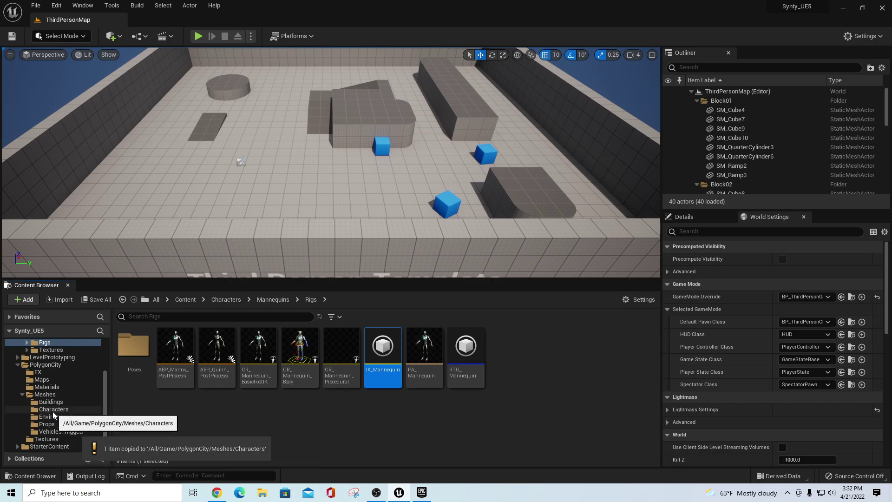
Rename the copied IK_Mannequin in the PolygonCity Characters folder to IKRig_Synty
{"action": "left_click", "coordinate": [53, 411]}
{"action": "left_click", "coordinate": [150, 369]}
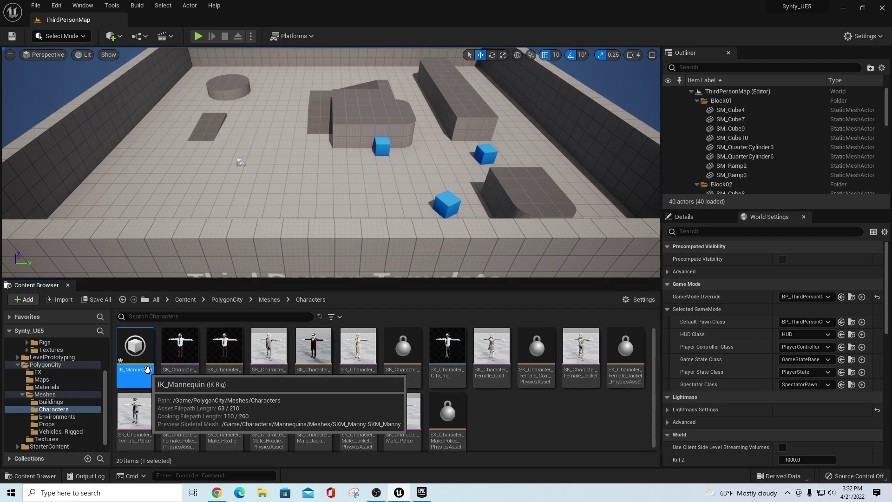
{"action": "left_click", "coordinate": [149, 369]}
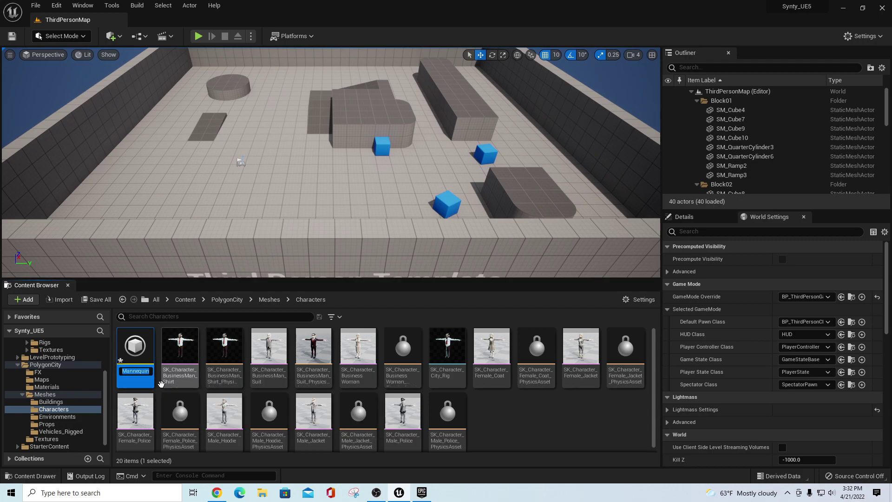
{"action": "key", "text": "Home"}
{"action": "key", "text": "Delete"}
{"action": "key", "text": "Delete"}
{"action": "key", "text": "Delete"}
{"action": "key", "text": "Delete"}
{"action": "key", "text": "Delete"}
{"action": "key", "text": "Delete"}
{"action": "key", "text": "Delete"}
{"action": "key", "text": "Delete"}
{"action": "key", "text": "Delete"}
{"action": "key", "text": "Delete"}
{"action": "key", "text": "Delete"}
{"action": "key", "text": "Delete"}
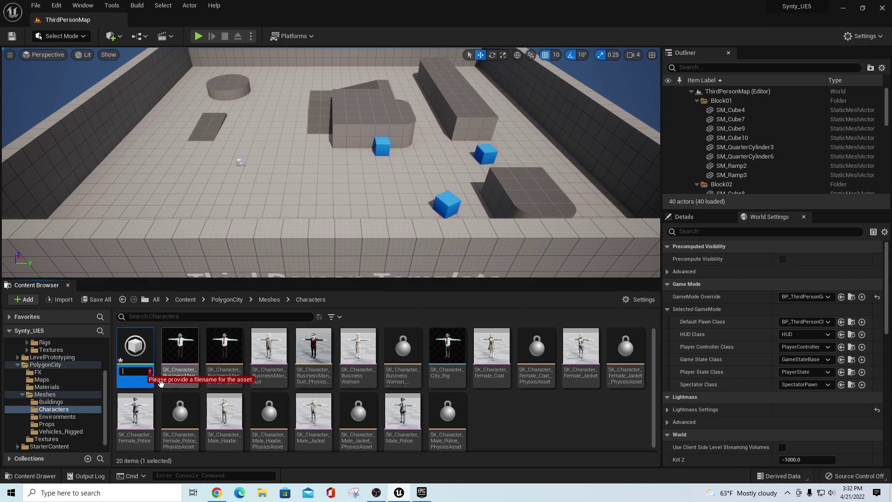
{"action": "type", "text": "IKRig"}
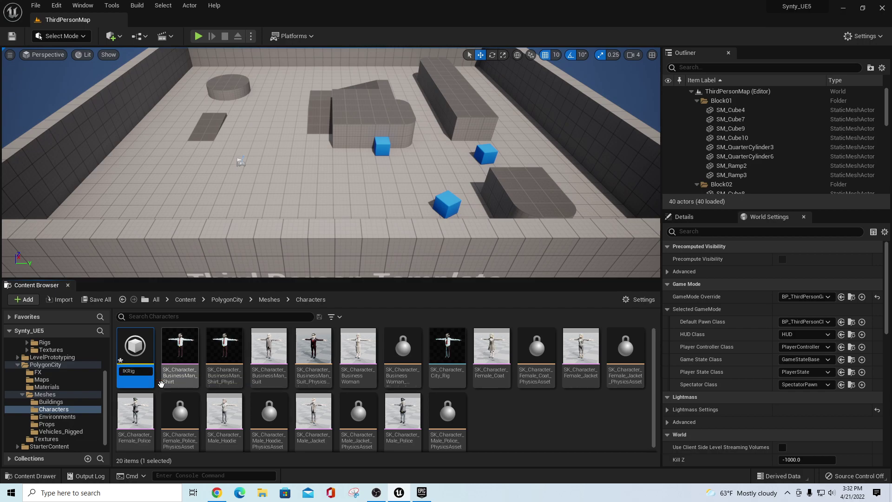
{"action": "type", "text": "_Synty"}
{"action": "key", "text": "Return"}
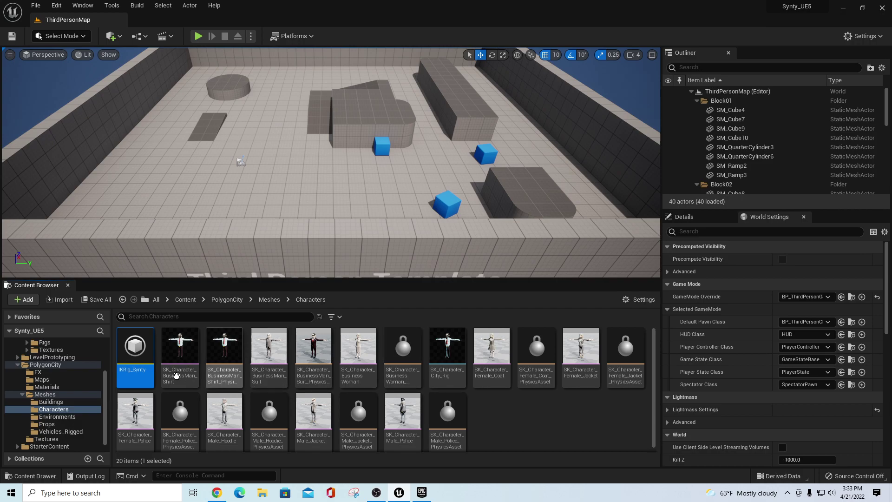
Open IKRig_Synty to examine its preview skeletal mesh and retarget chains, and close the rig editor
{"action": "mouse_move", "coordinate": [143, 376]}
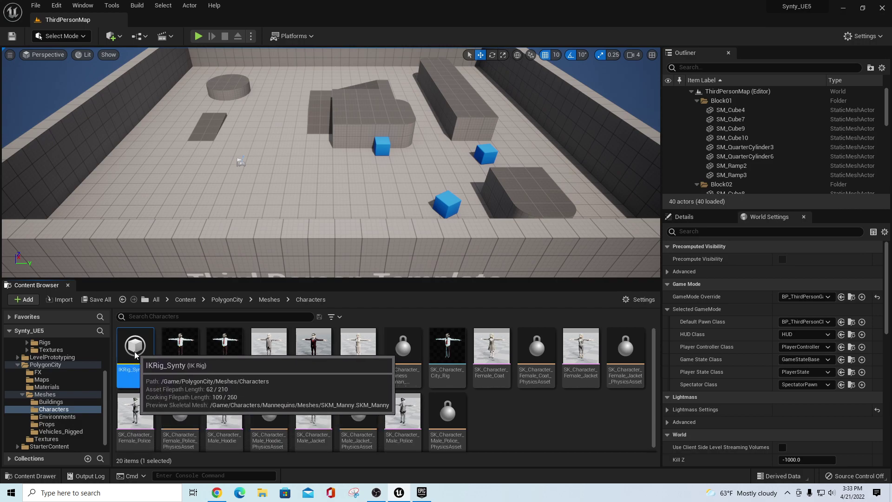
{"action": "double_click", "coordinate": [133, 349]}
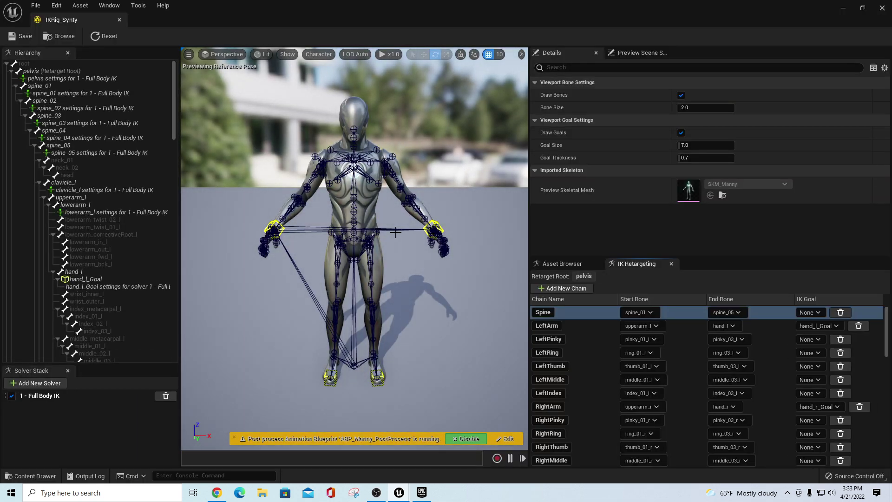
{"action": "left_click", "coordinate": [882, 9]}
Bulk edit IKRig_Synty via the property matrix, setting its Preview Skeletal Mesh to SK_Character_BusinessMan_Shirt
{"action": "right_click", "coordinate": [133, 346]}
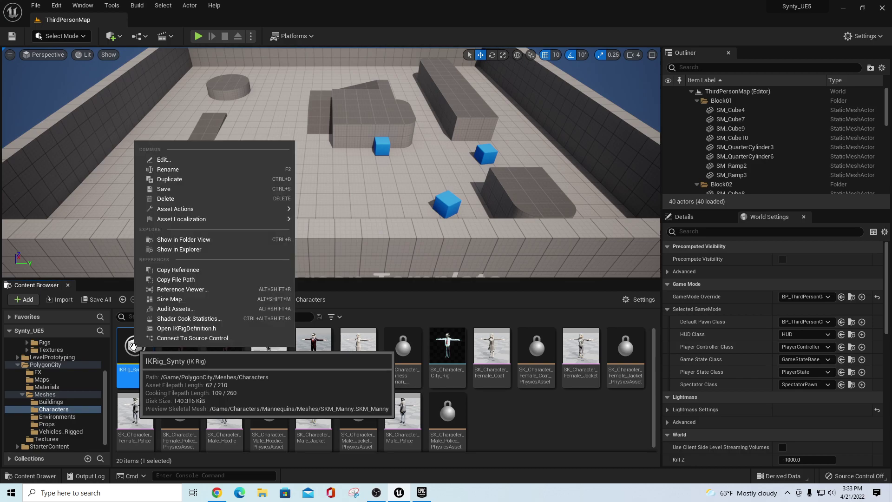
{"action": "mouse_move", "coordinate": [205, 214]}
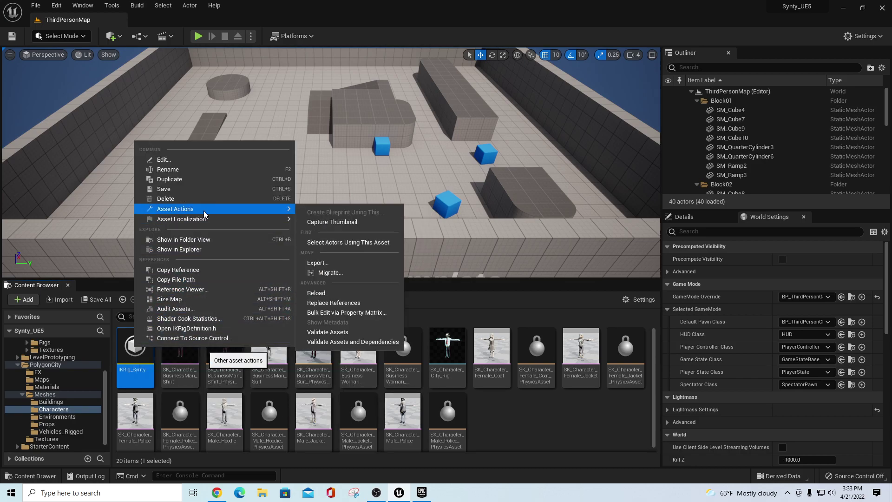
{"action": "left_click", "coordinate": [331, 314]}
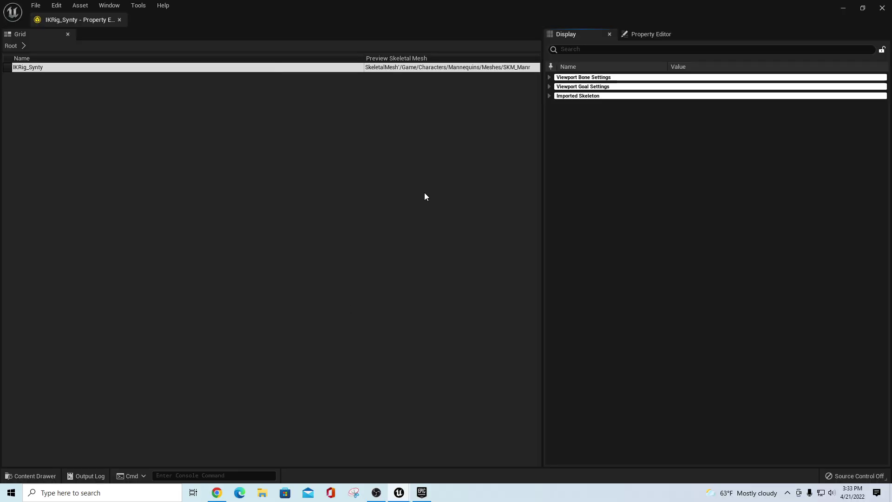
{"action": "left_click", "coordinate": [550, 95]}
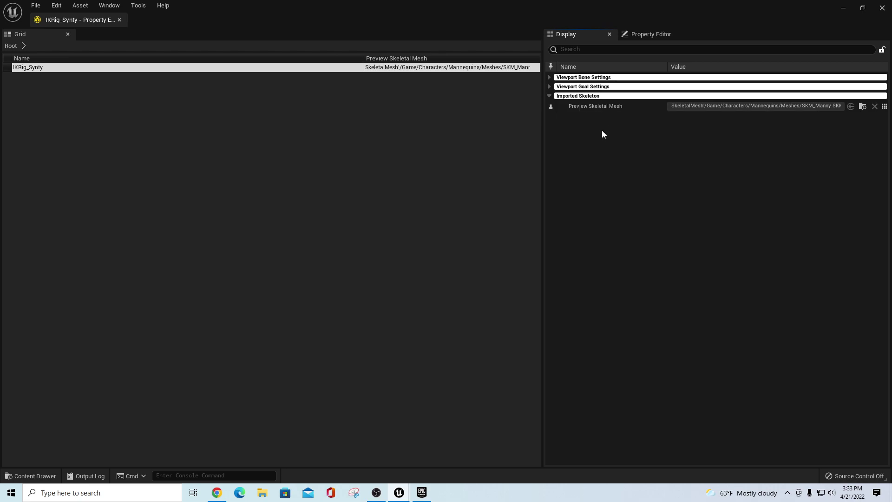
{"action": "left_click", "coordinate": [885, 106]}
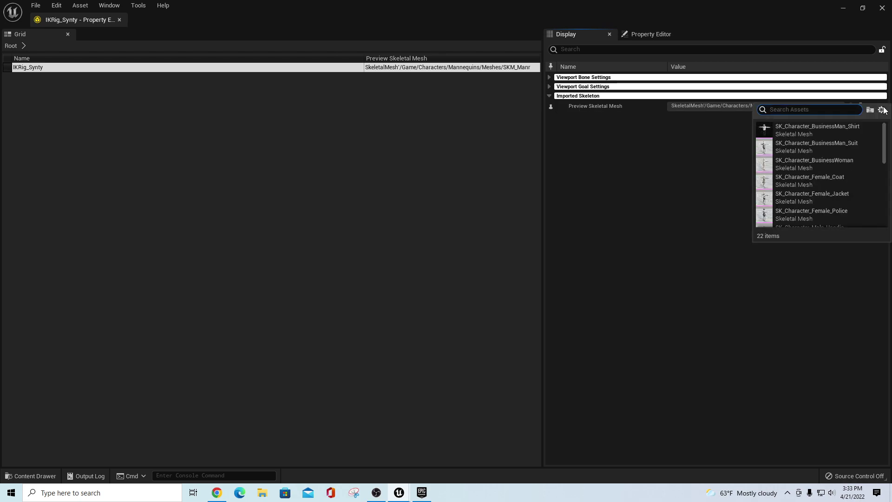
{"action": "left_click", "coordinate": [827, 129]}
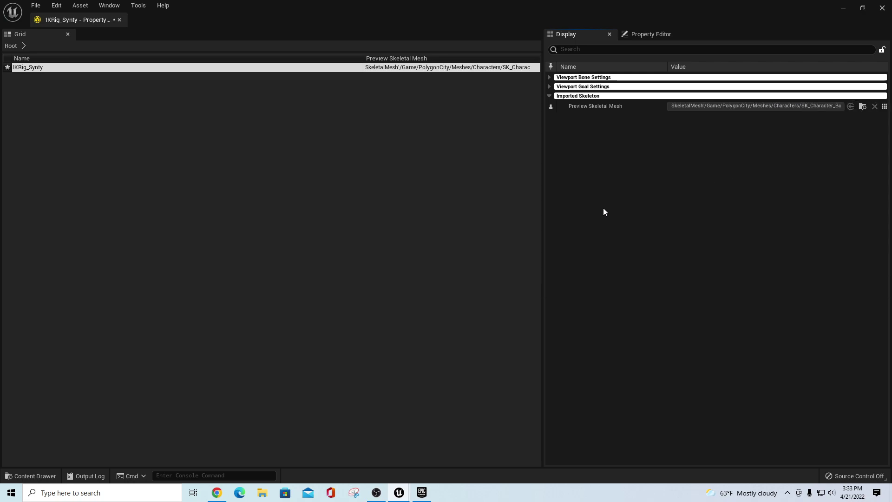
Save all modified assets and close the IKRig_Synty property matrix
{"action": "left_click", "coordinate": [36, 6]}
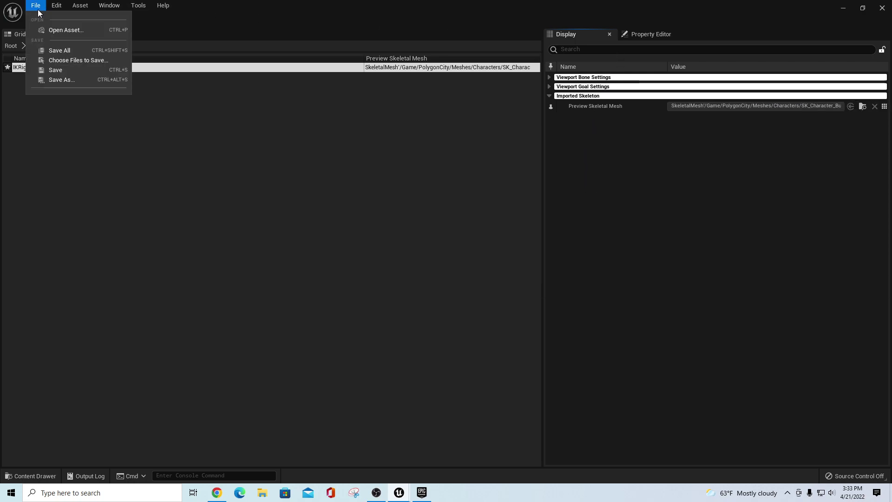
{"action": "left_click", "coordinate": [54, 51]}
{"action": "left_click", "coordinate": [882, 8]}
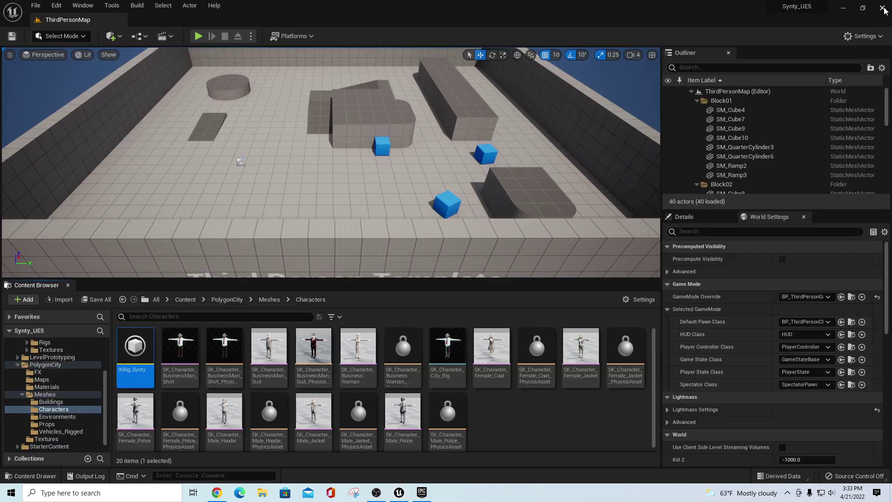
Reopen IKRig_Synty and set the Spine retarget chain's end bone to spine_03
{"action": "double_click", "coordinate": [136, 349]}
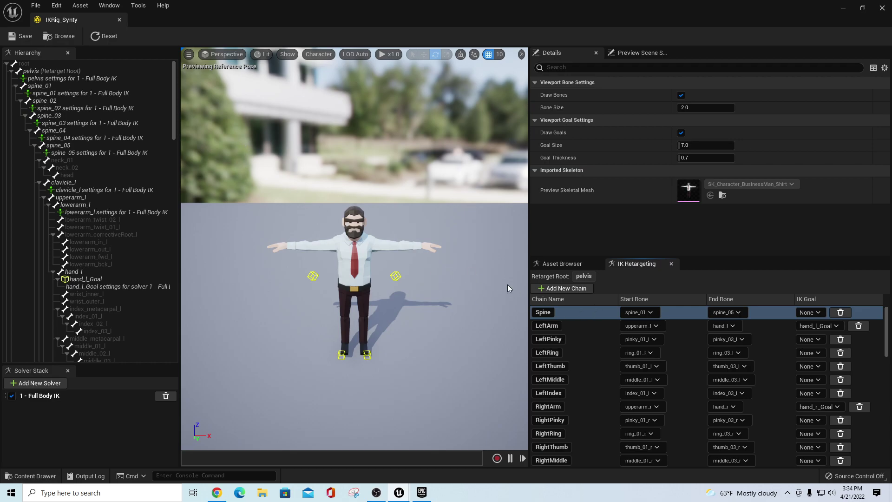
{"action": "left_click", "coordinate": [739, 314]}
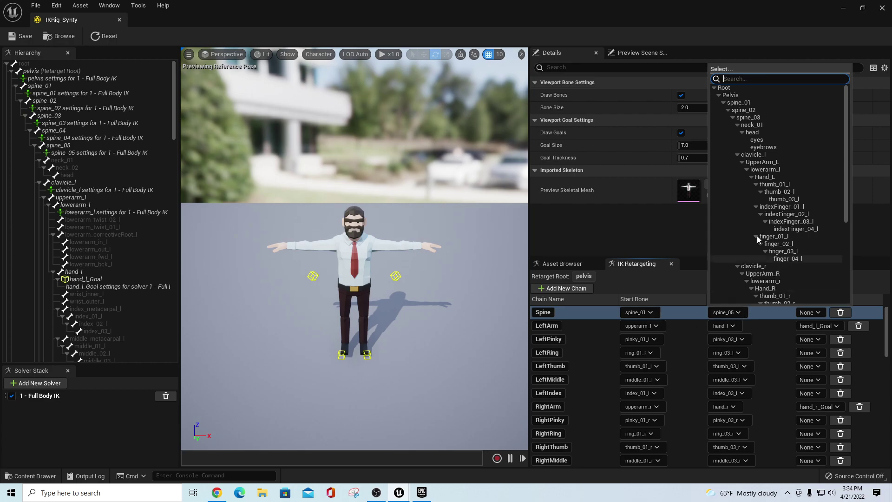
{"action": "left_click", "coordinate": [745, 118]}
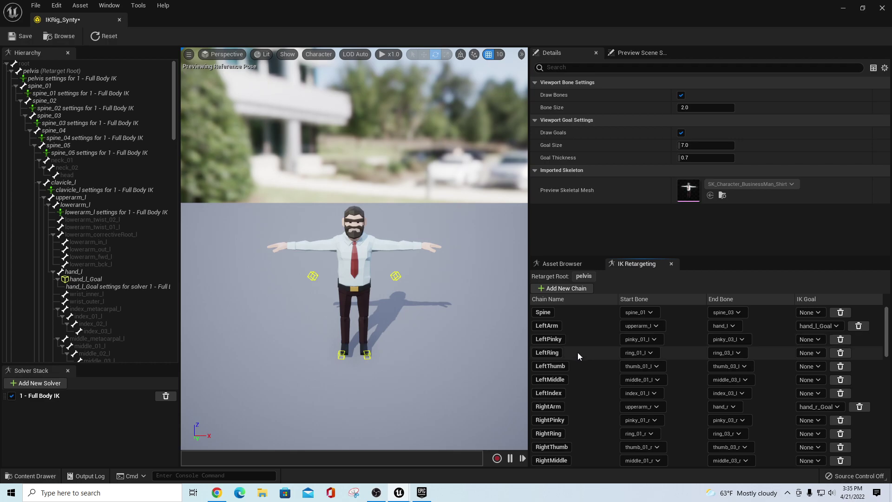
Set the LeftPinky and LeftRing retarget chains to start at finger_01_l and end at finger_04_l
{"action": "left_click", "coordinate": [655, 340]}
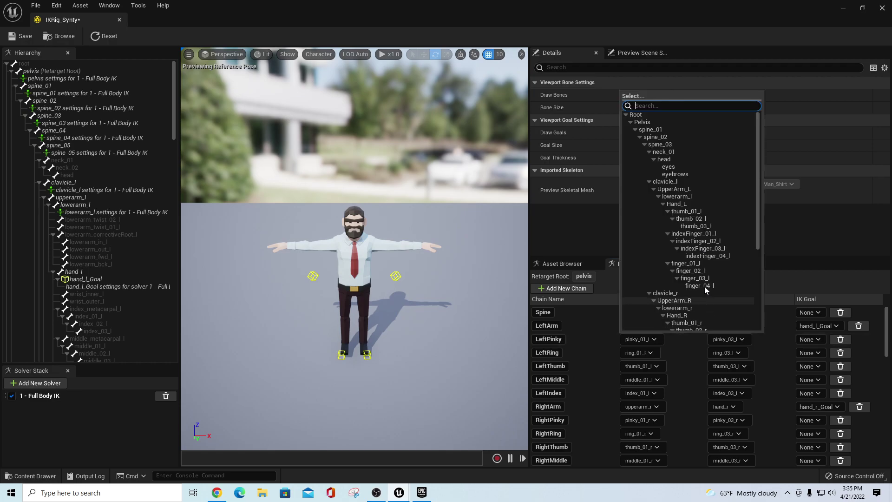
{"action": "left_click", "coordinate": [697, 263]}
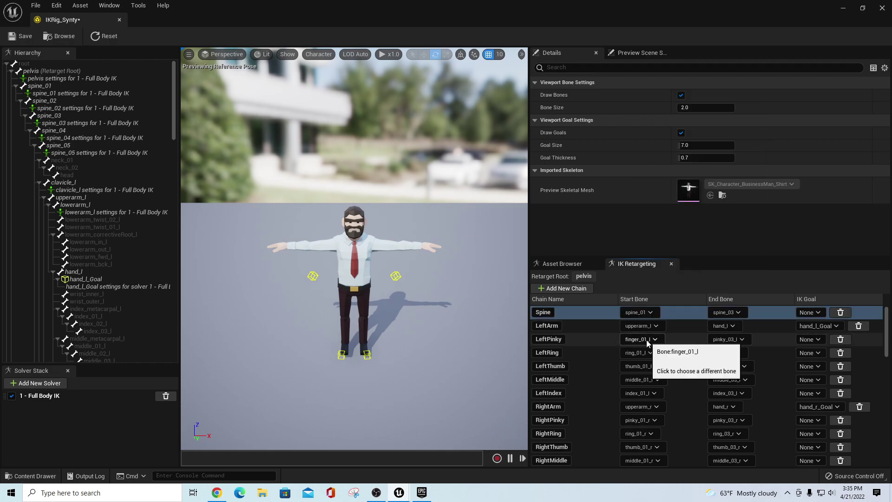
{"action": "left_click", "coordinate": [740, 340]}
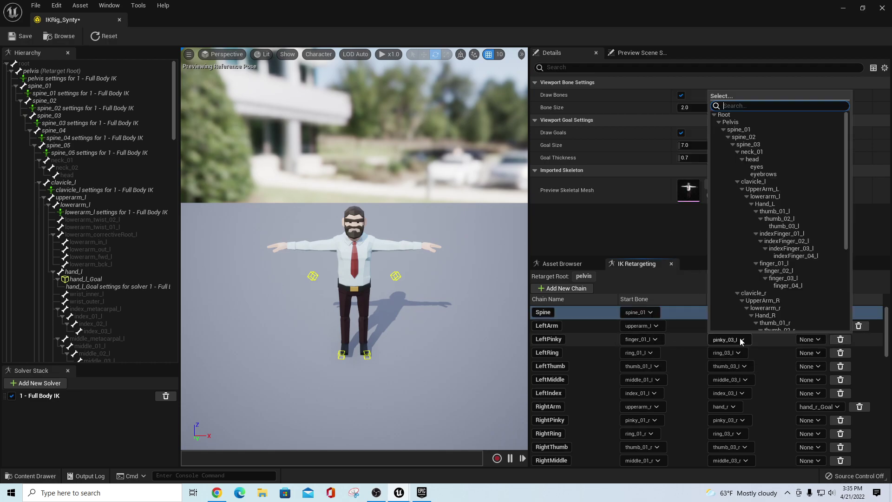
{"action": "left_click", "coordinate": [789, 286]}
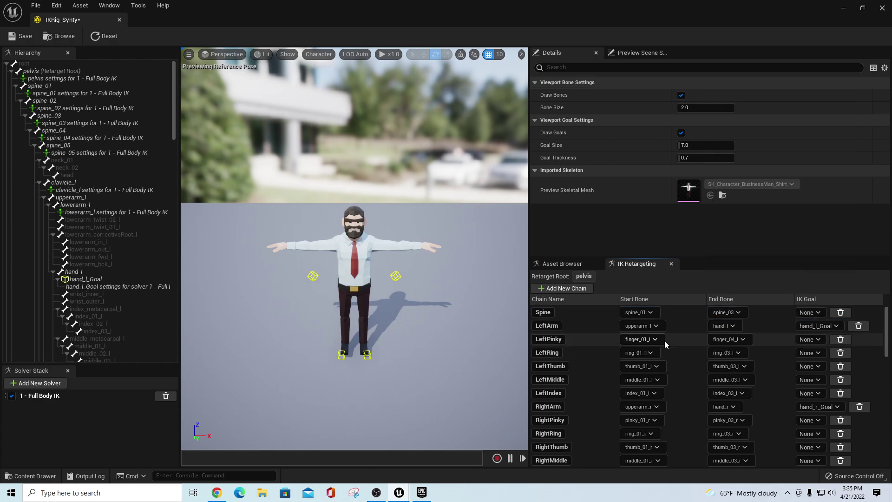
{"action": "left_click", "coordinate": [638, 353]}
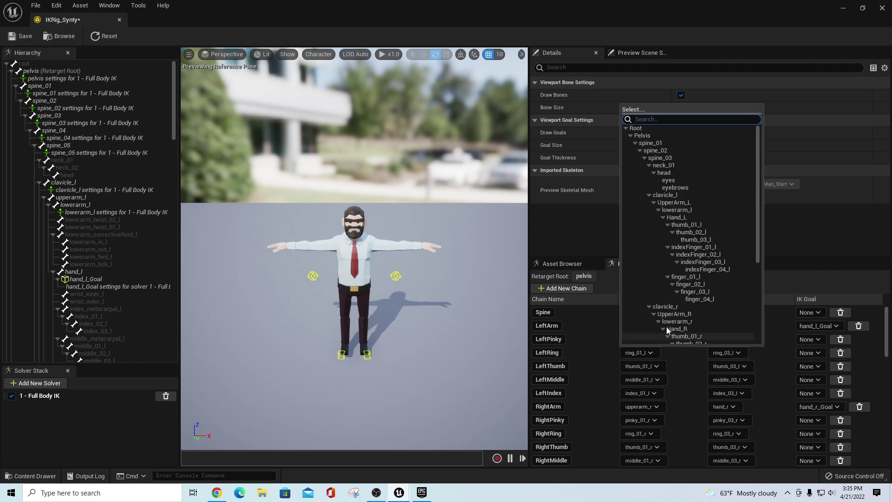
{"action": "left_click", "coordinate": [686, 277]}
{"action": "left_click", "coordinate": [736, 353]}
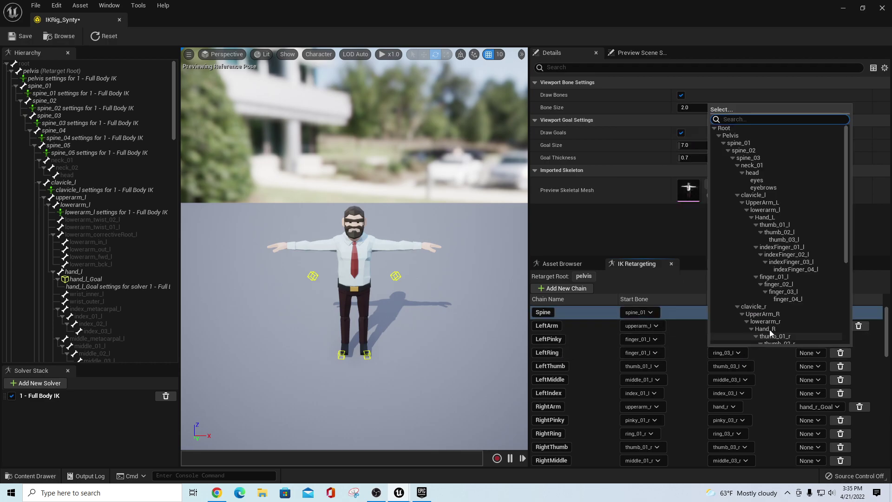
{"action": "left_click", "coordinate": [791, 300]}
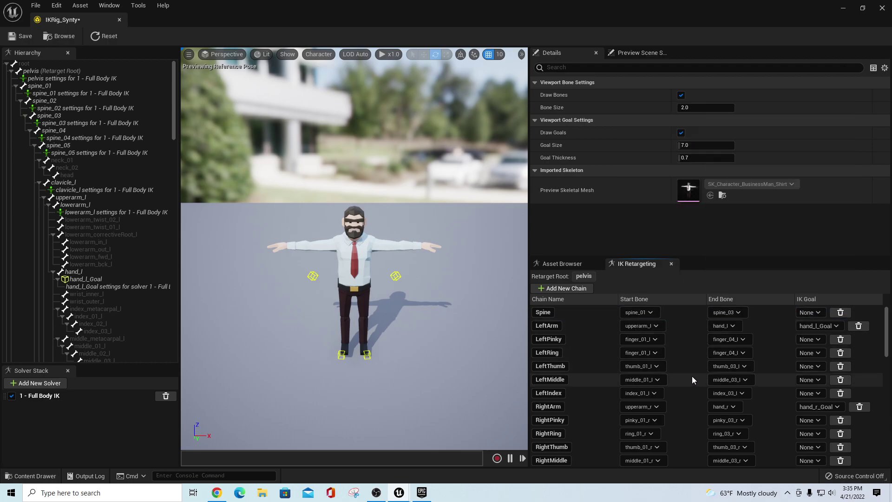
Set the LeftMiddle chain's bones to finger_01_l through finger_04_l and the LeftIndex chain's to indexFinger_01_l through indexFinger_04_l
{"action": "left_click", "coordinate": [639, 380]}
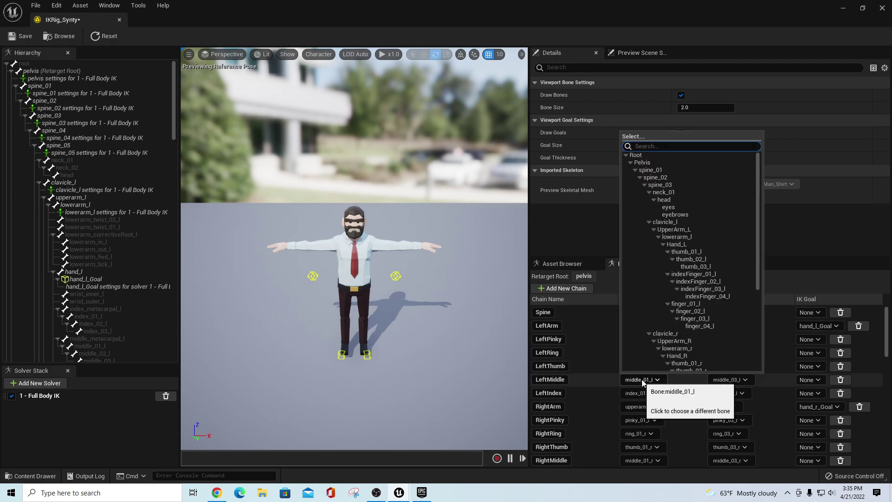
{"action": "left_click", "coordinate": [686, 305]}
{"action": "left_click", "coordinate": [746, 382]}
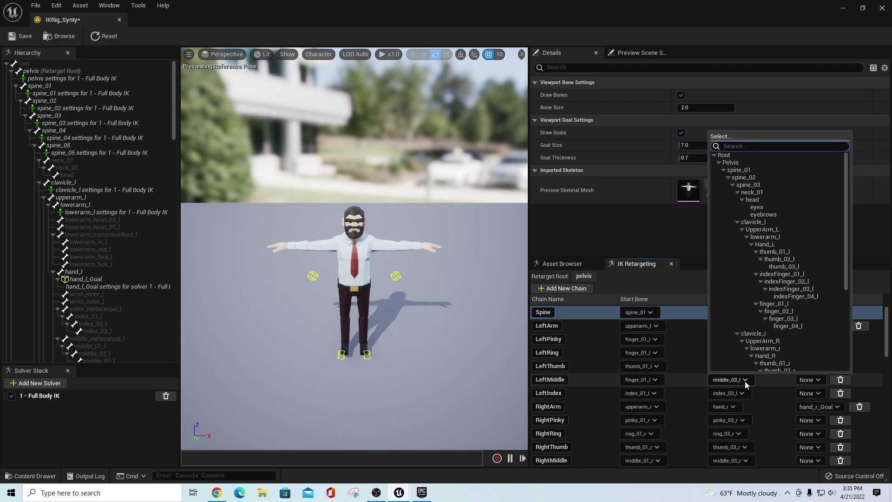
{"action": "left_click", "coordinate": [800, 328]}
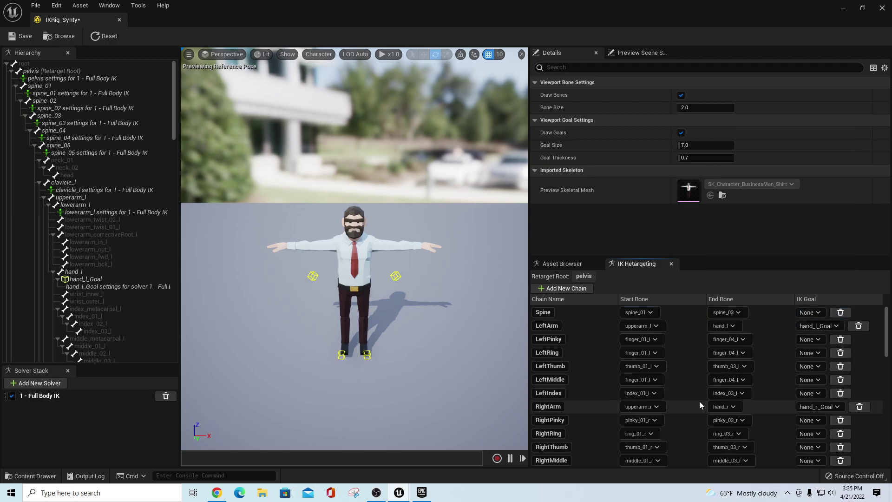
{"action": "left_click", "coordinate": [656, 394]}
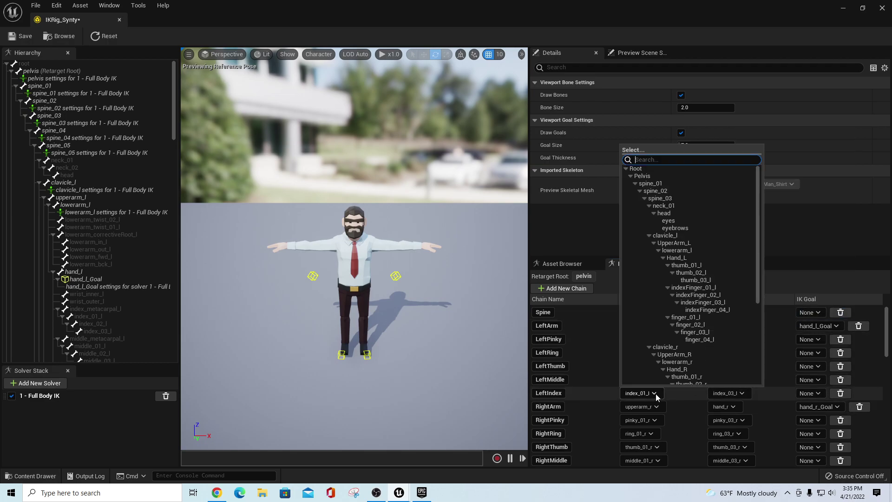
{"action": "left_click", "coordinate": [693, 288]}
{"action": "left_click", "coordinate": [740, 392]}
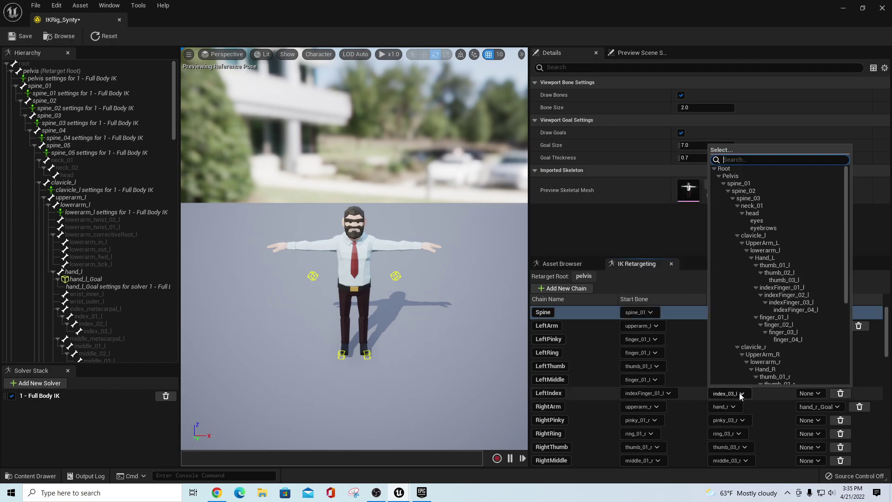
{"action": "left_click", "coordinate": [803, 309]}
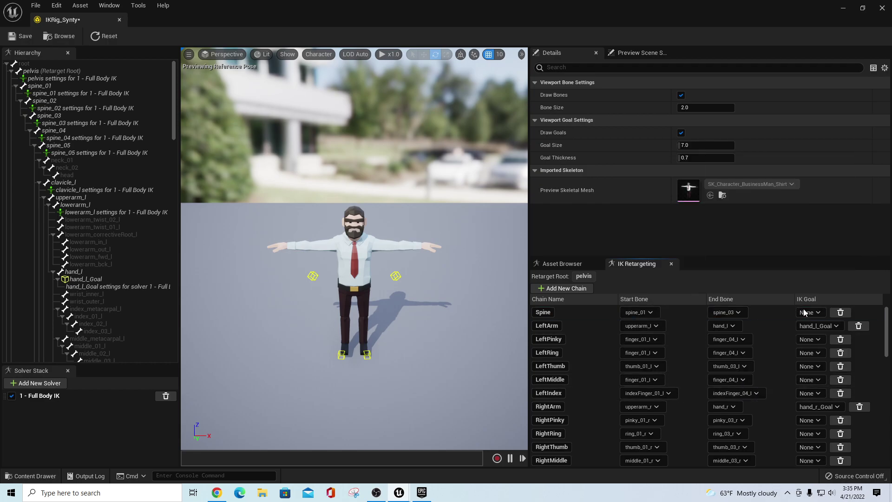
Set the RightPinky retarget chain's start bone to finger_01_r and its end bone to finger_04_r
{"action": "scroll", "coordinate": [693, 417], "scroll_direction": "down", "scroll_amount": 2}
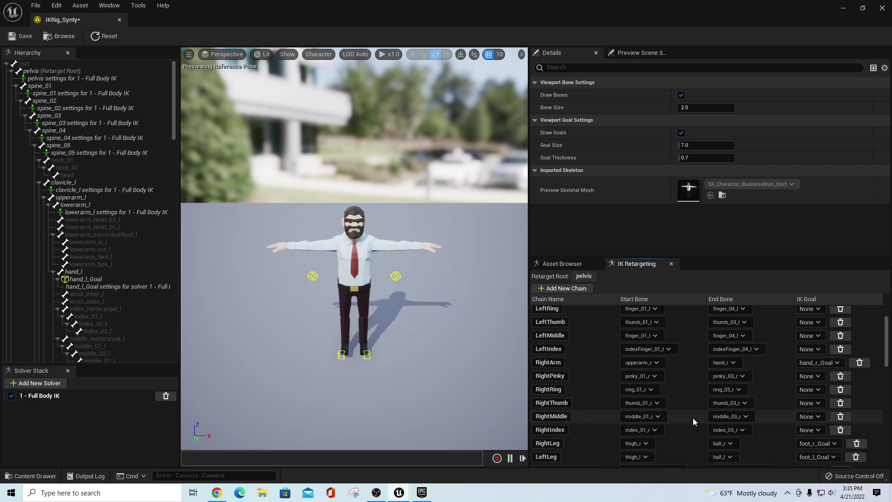
{"action": "left_click", "coordinate": [643, 375]}
{"action": "scroll", "coordinate": [679, 316], "scroll_direction": "down", "scroll_amount": 5}
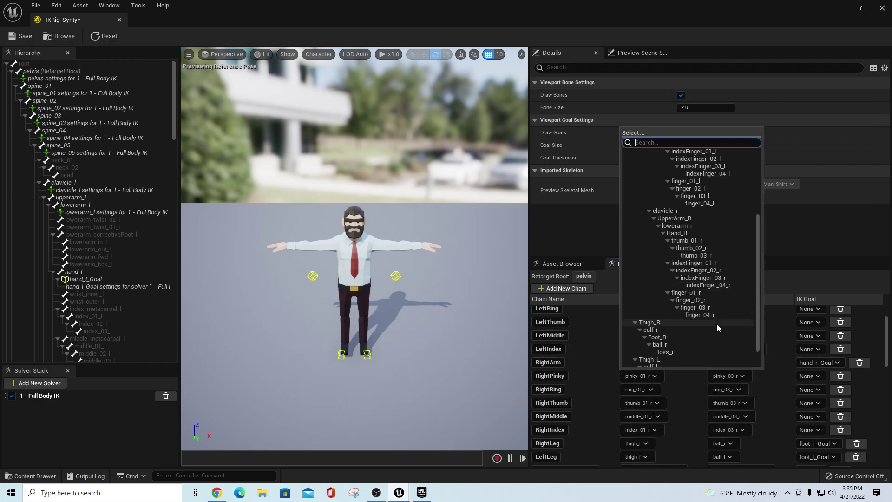
{"action": "left_click", "coordinate": [691, 293]}
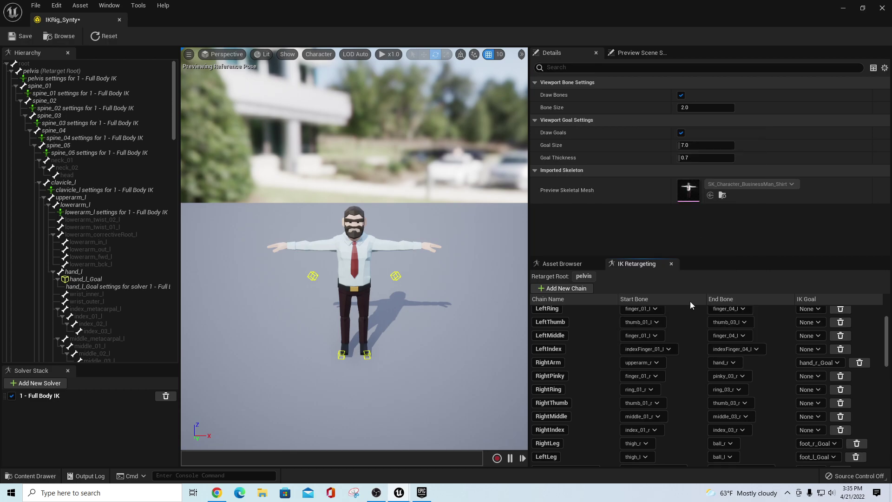
{"action": "left_click", "coordinate": [729, 376]}
{"action": "scroll", "coordinate": [781, 323], "scroll_direction": "down", "scroll_amount": 2}
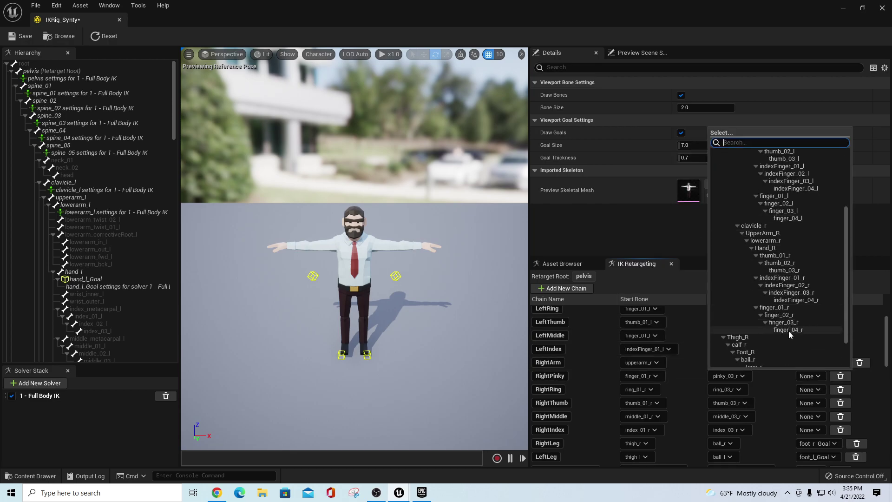
{"action": "left_click", "coordinate": [788, 331]}
Set the RightRing retarget chain's start bone to finger_01_r and its end bone to finger_04_r
{"action": "left_click", "coordinate": [656, 390]}
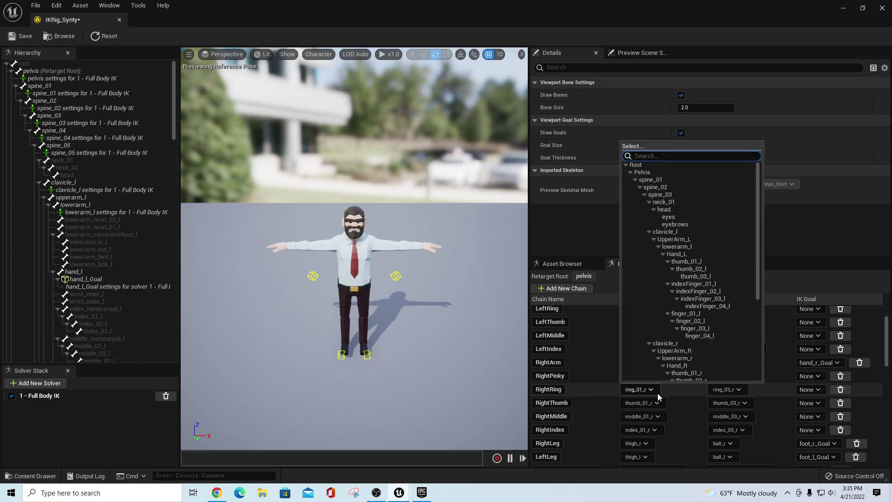
{"action": "scroll", "coordinate": [693, 361], "scroll_direction": "down", "scroll_amount": 2}
{"action": "left_click", "coordinate": [690, 350]}
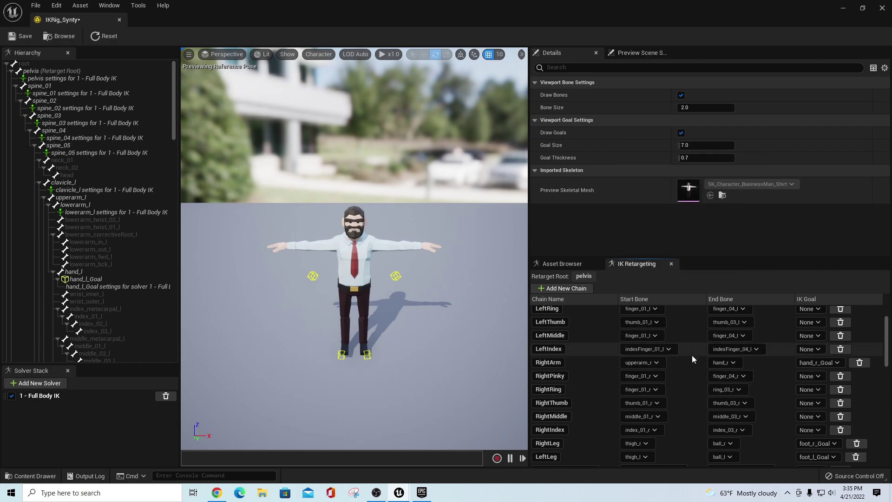
{"action": "left_click", "coordinate": [723, 389]}
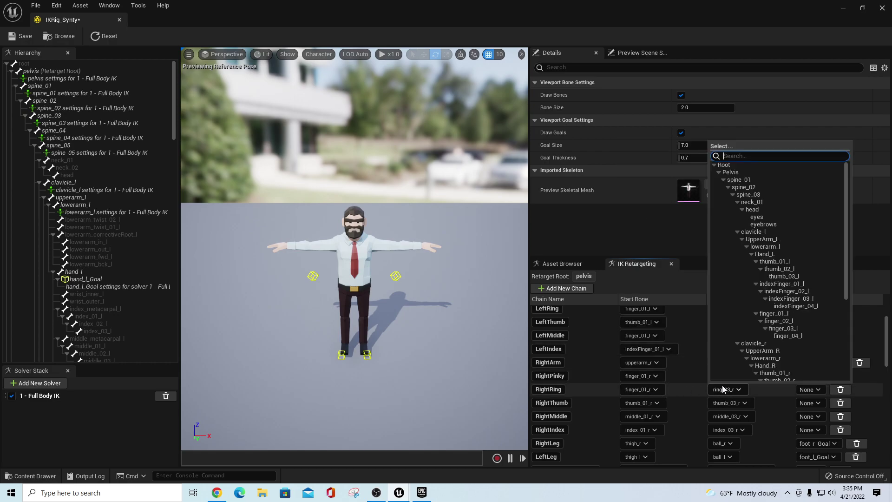
{"action": "scroll", "coordinate": [780, 360], "scroll_direction": "down", "scroll_amount": 5}
{"action": "left_click", "coordinate": [783, 359]}
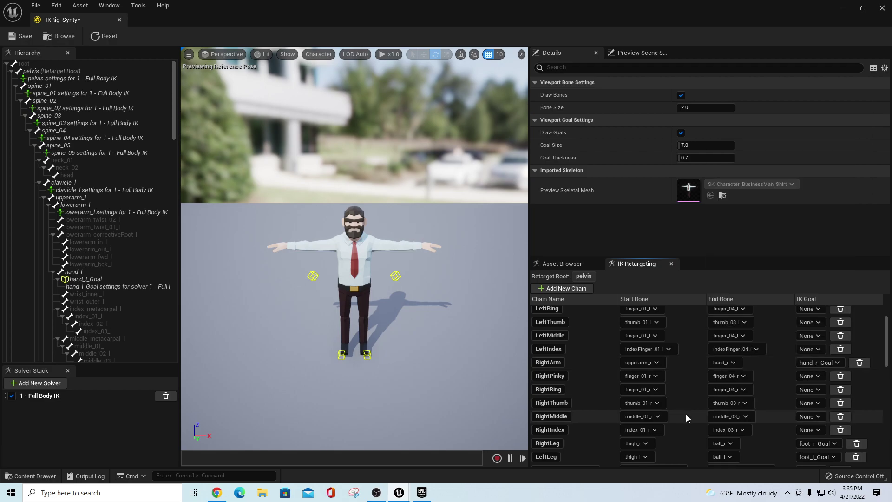
Set the RightMiddle retarget chain's start bone to finger_01_r and its end bone to finger_04_r
{"action": "left_click", "coordinate": [646, 416]}
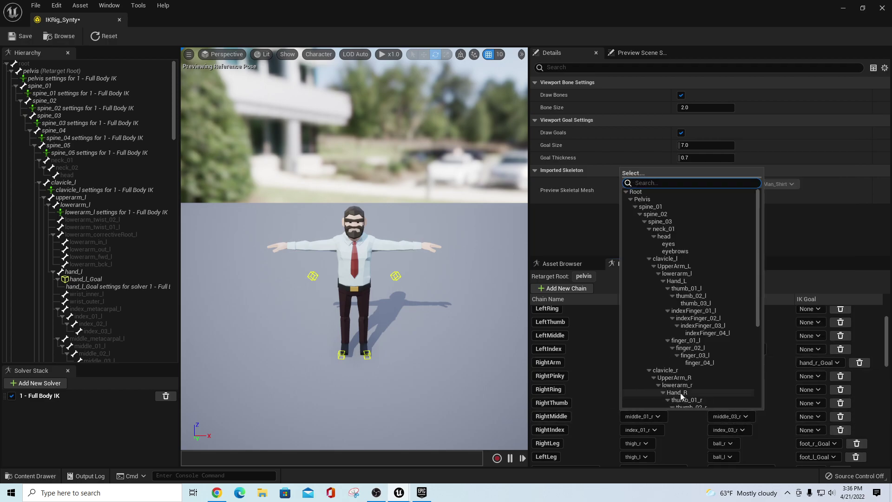
{"action": "scroll", "coordinate": [726, 380], "scroll_direction": "down", "scroll_amount": 3}
{"action": "left_click", "coordinate": [685, 350]}
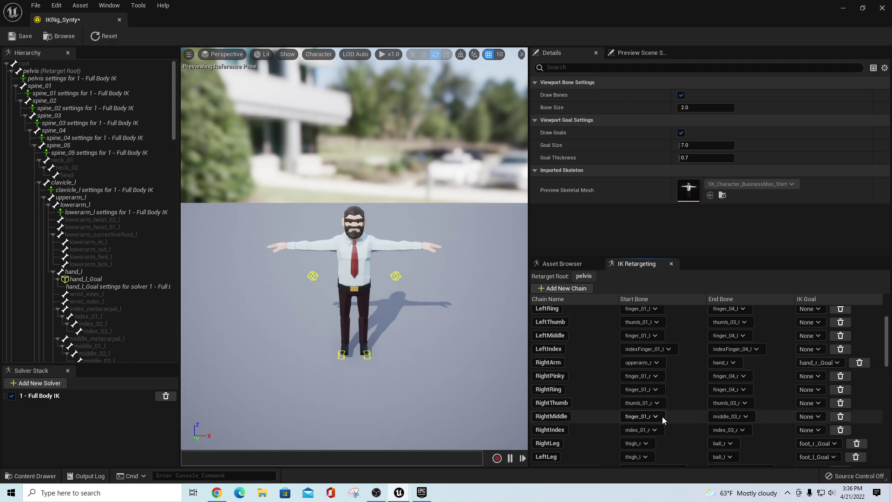
{"action": "left_click", "coordinate": [728, 416]}
{"action": "scroll", "coordinate": [746, 392], "scroll_direction": "down", "scroll_amount": 3}
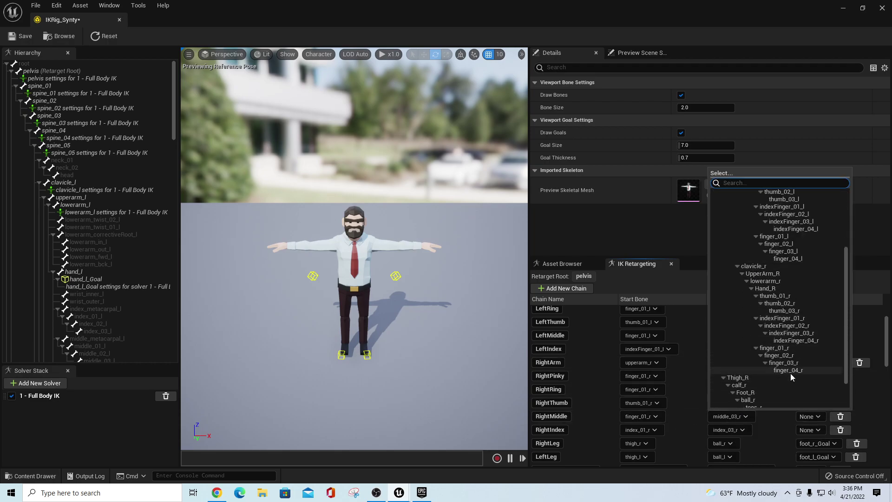
{"action": "left_click", "coordinate": [790, 371]}
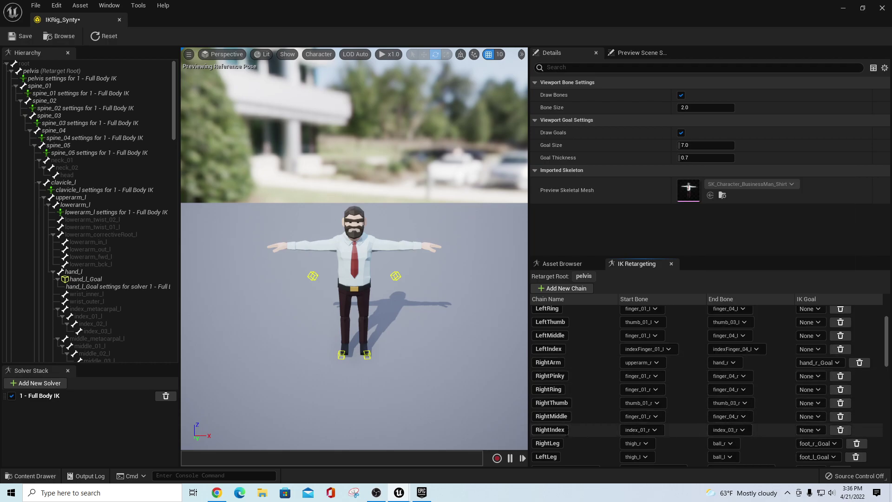
Set the RightIndex retarget chain's start bone to indexFinger_01_r and its end bone to indexFinger_04_r
{"action": "left_click", "coordinate": [652, 430]}
{"action": "scroll", "coordinate": [691, 398], "scroll_direction": "down", "scroll_amount": 10}
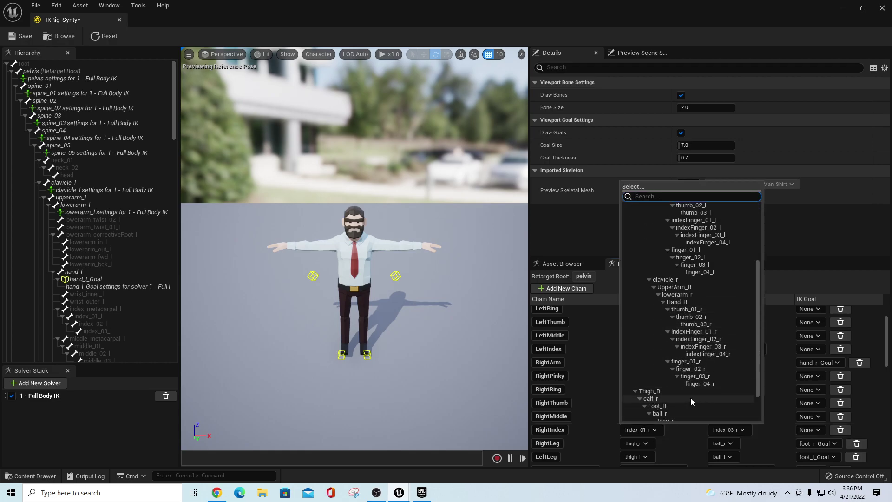
{"action": "left_click", "coordinate": [696, 302]}
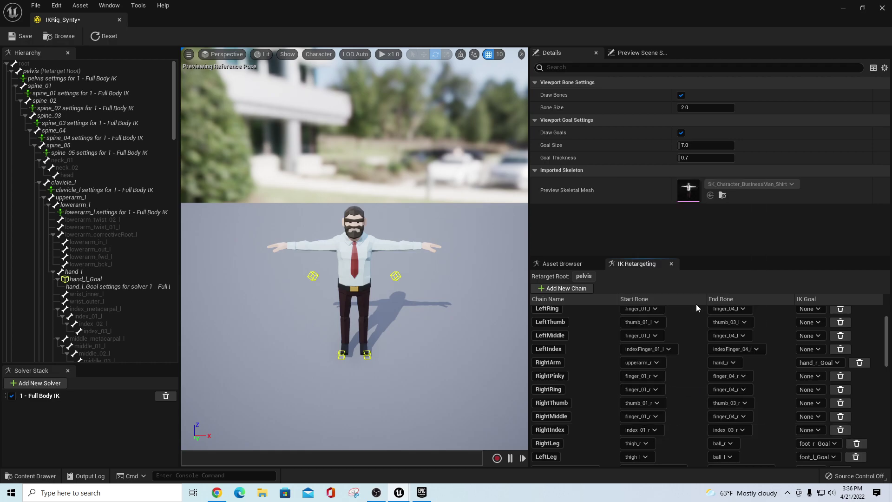
{"action": "left_click", "coordinate": [736, 430]}
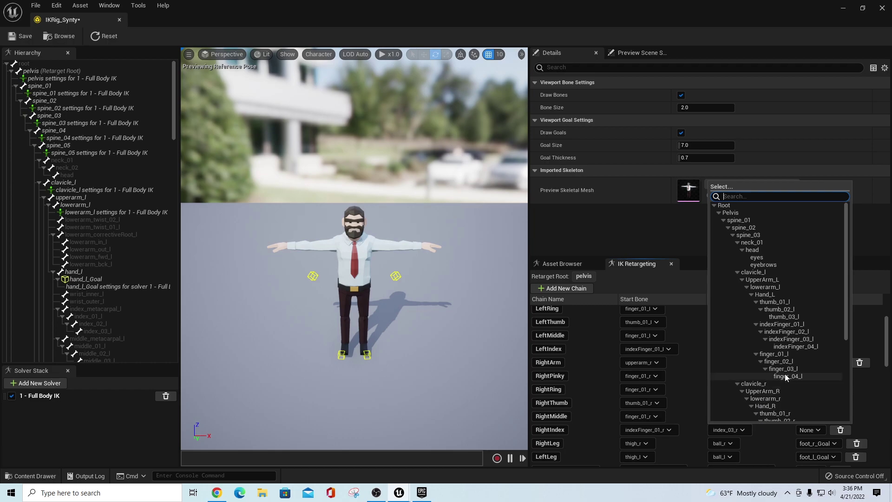
{"action": "scroll", "coordinate": [793, 374], "scroll_direction": "down", "scroll_amount": 10}
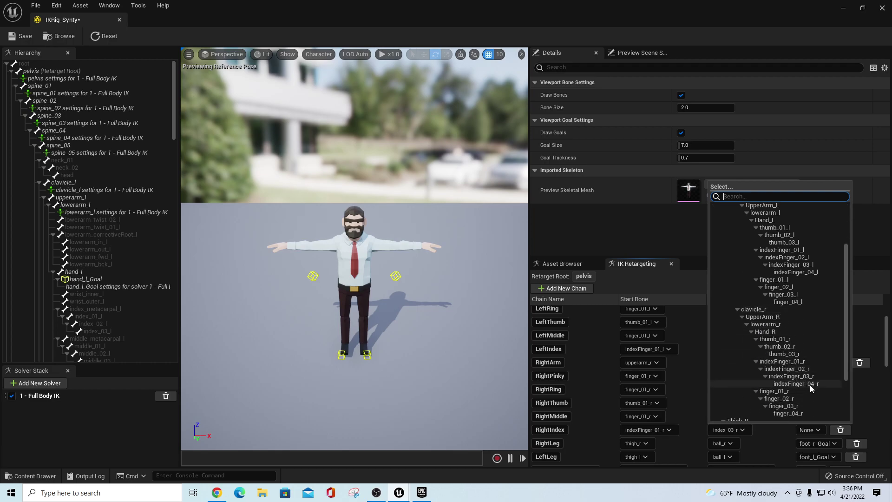
{"action": "left_click", "coordinate": [810, 384]}
Review the remaining retarget chains, then save IKRig_Synty and close its editor
{"action": "scroll", "coordinate": [686, 435], "scroll_direction": "down", "scroll_amount": 3}
{"action": "scroll", "coordinate": [692, 433], "scroll_direction": "down", "scroll_amount": 7}
{"action": "scroll", "coordinate": [692, 431], "scroll_direction": "up", "scroll_amount": 2}
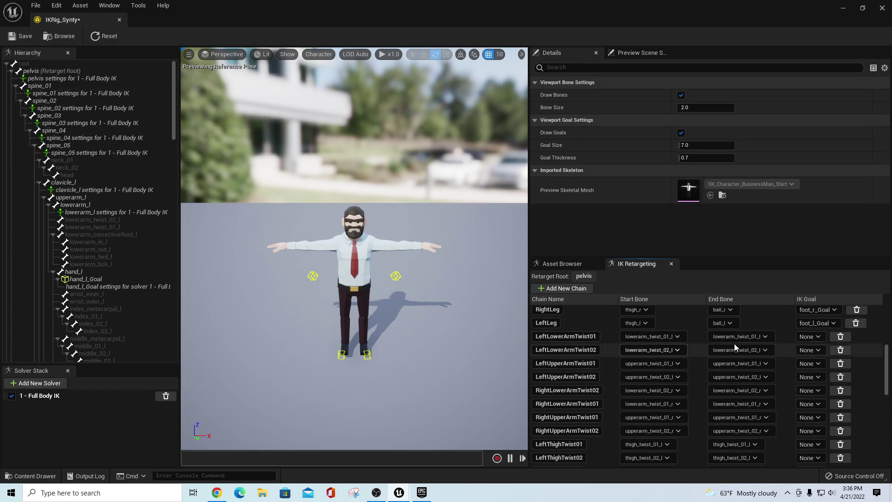
{"action": "scroll", "coordinate": [787, 409], "scroll_direction": "up", "scroll_amount": 5}
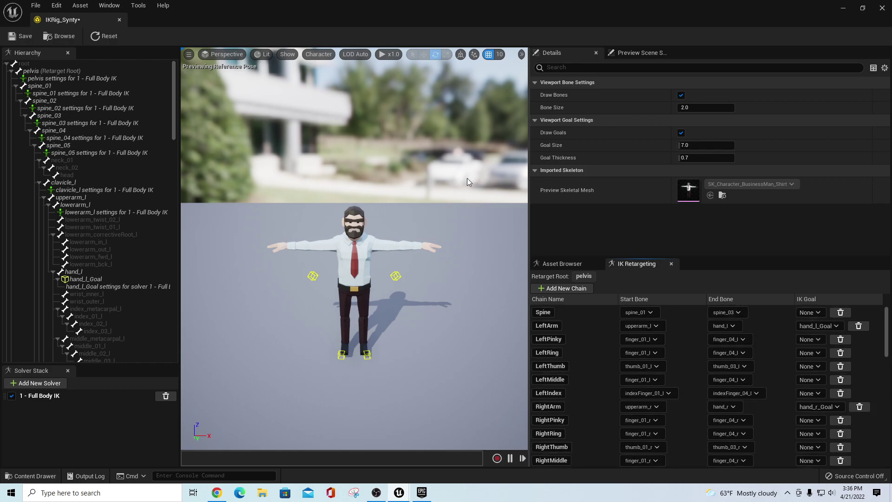
{"action": "left_click", "coordinate": [21, 36]}
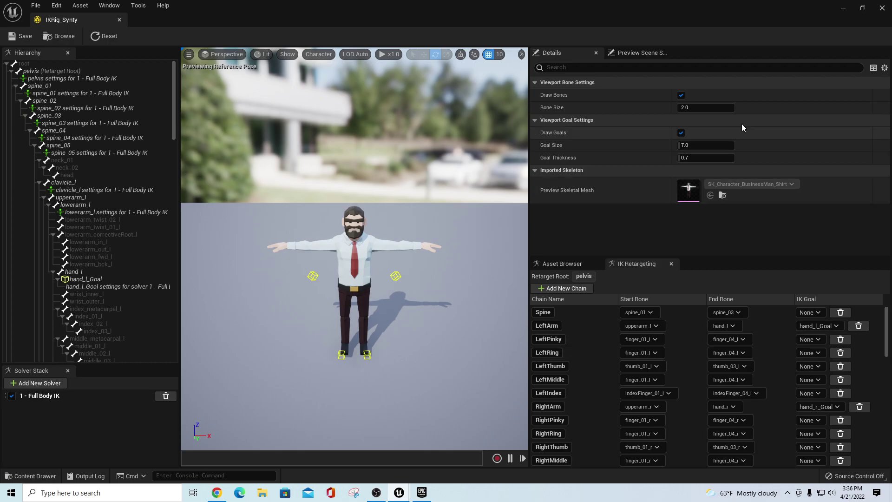
{"action": "left_click", "coordinate": [882, 9]}
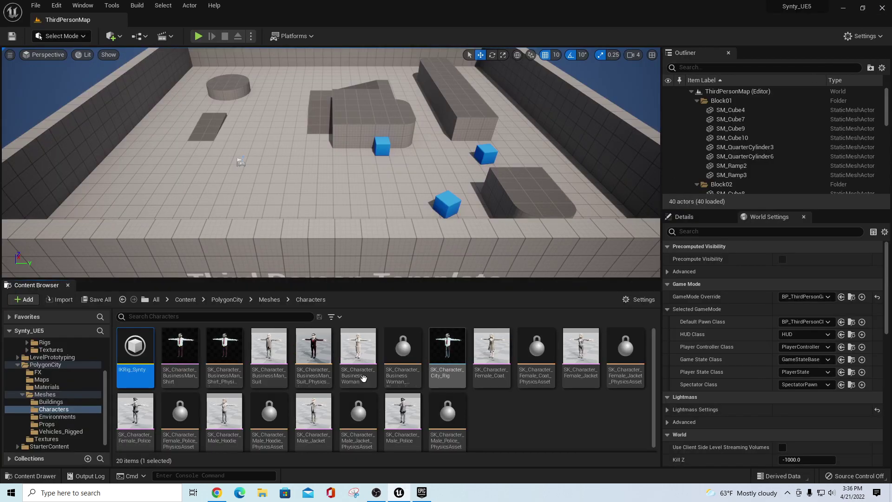
{"action": "left_click", "coordinate": [503, 414]}
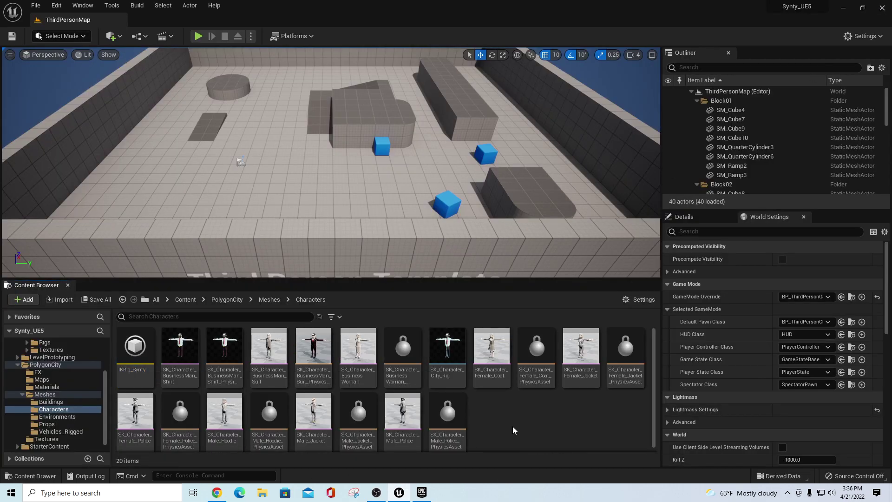
{"action": "right_click", "coordinate": [501, 410]}
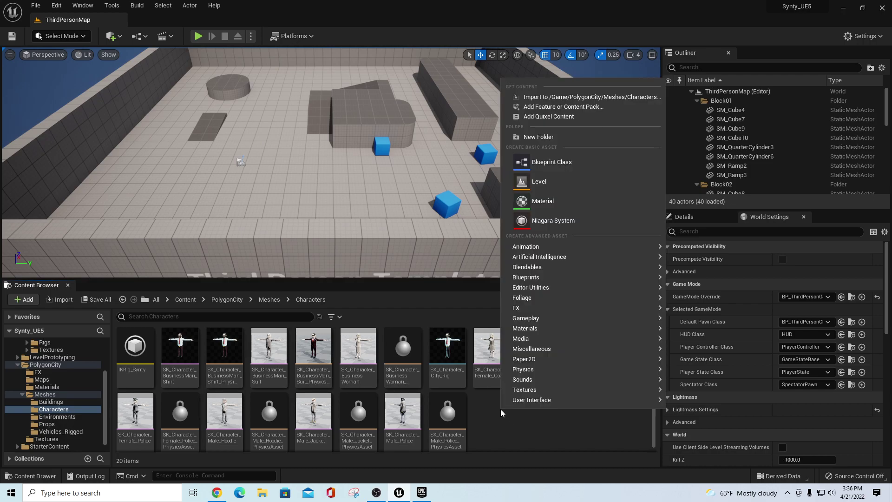
{"action": "mouse_move", "coordinate": [532, 249]}
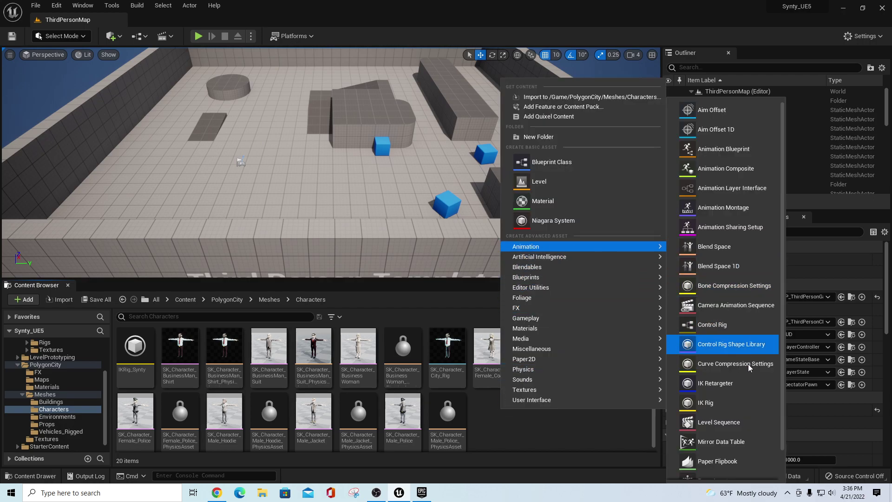
{"action": "left_click", "coordinate": [716, 383]}
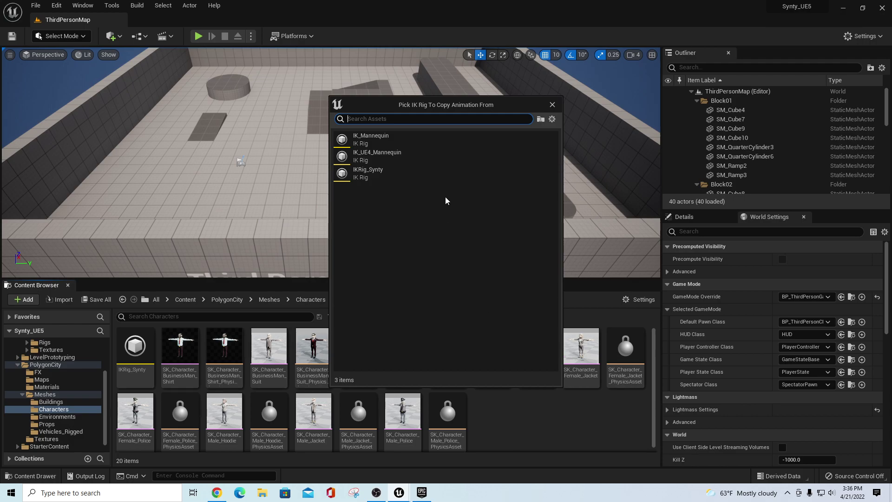
{"action": "left_click", "coordinate": [370, 173]}
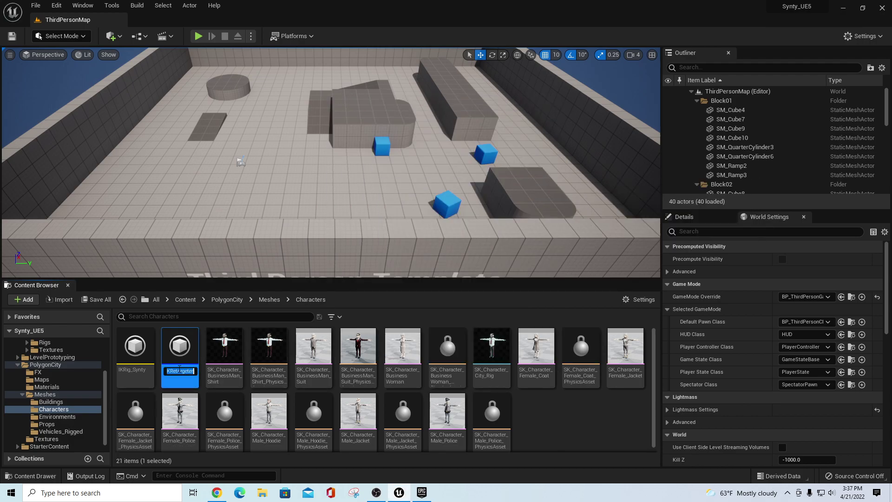
{"action": "left_click", "coordinate": [177, 352]}
{"action": "key", "text": "Delete"}
{"action": "left_click", "coordinate": [403, 393]}
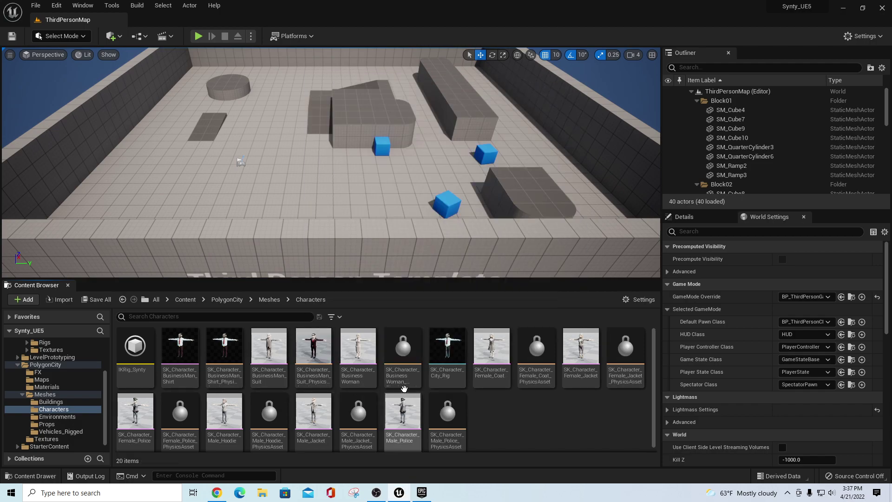
Create an IK Retargeter in the Characters folder that copies animation from IK_Mannequin and name it IKRetargerter_Synty
{"action": "right_click", "coordinate": [513, 414]}
{"action": "mouse_move", "coordinate": [559, 248]}
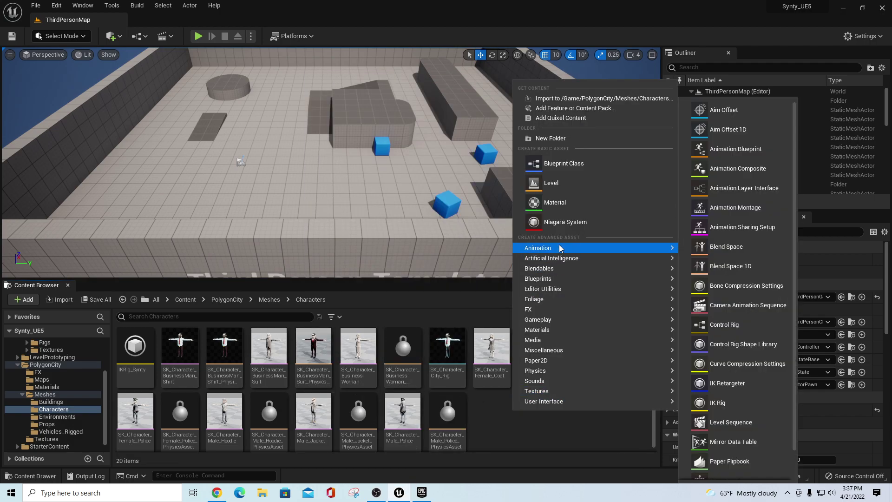
{"action": "left_click", "coordinate": [721, 384]}
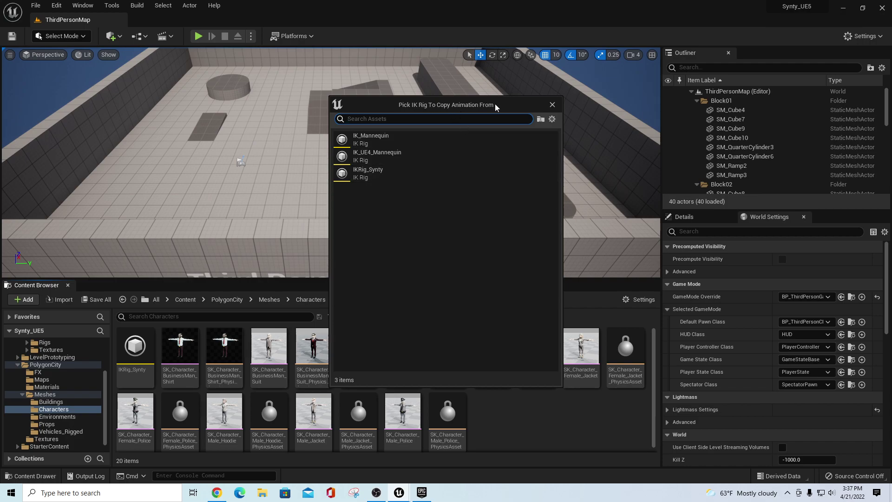
{"action": "left_click", "coordinate": [370, 139]}
{"action": "left_click", "coordinate": [177, 370]}
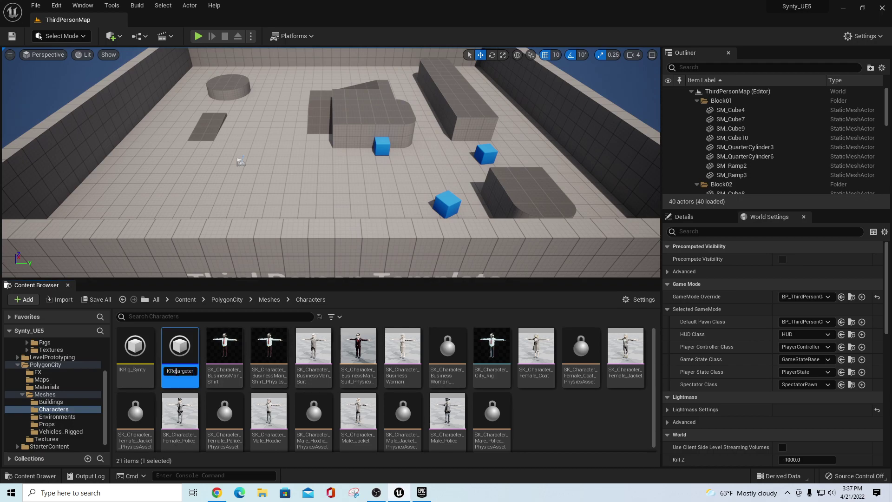
{"action": "double_click", "coordinate": [176, 371]}
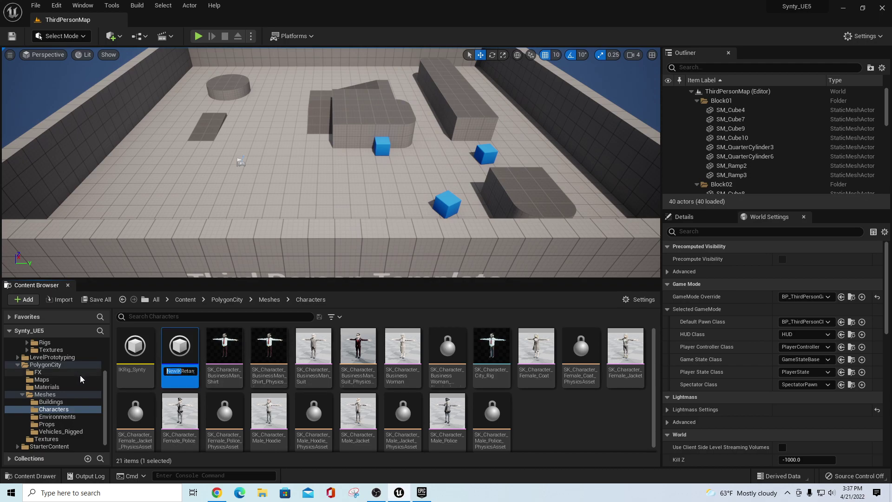
{"action": "type", "text": "IKRetarge"}
{"action": "type", "text": "ter"}
{"action": "type", "text": "_"}
{"action": "type", "text": "Synty"}
{"action": "key", "text": "Return"}
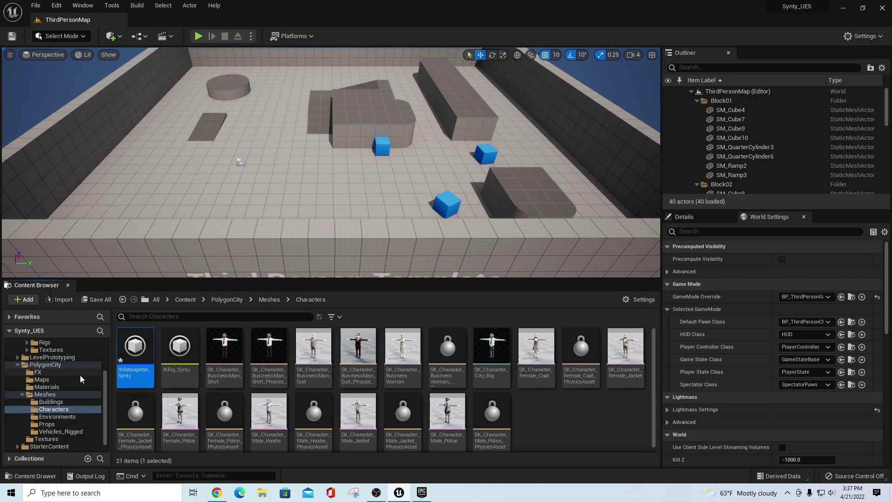
Open IKRetargerter_Synty and set its target IKRig asset to IKRig_Synty
{"action": "double_click", "coordinate": [139, 339]}
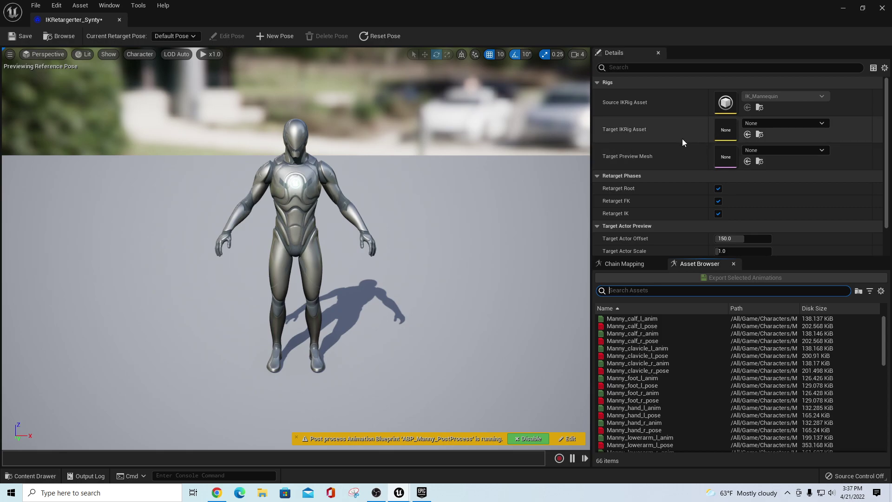
{"action": "left_click", "coordinate": [823, 124]}
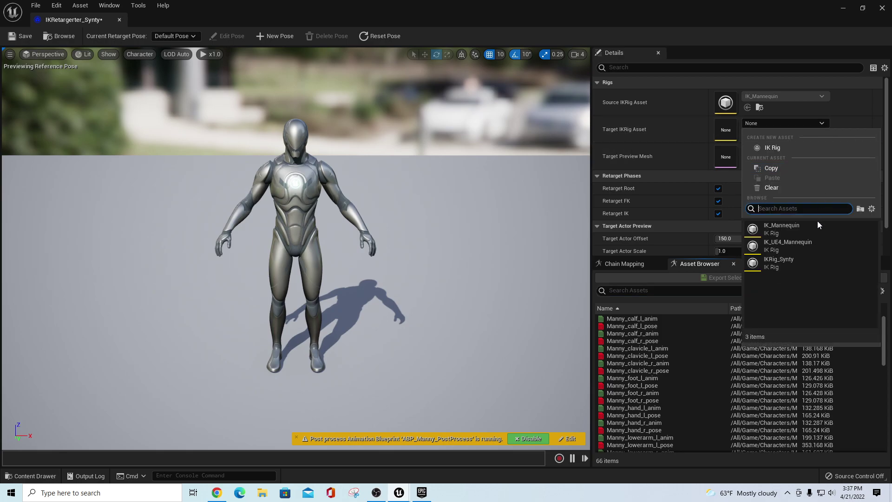
{"action": "left_click", "coordinate": [793, 262]}
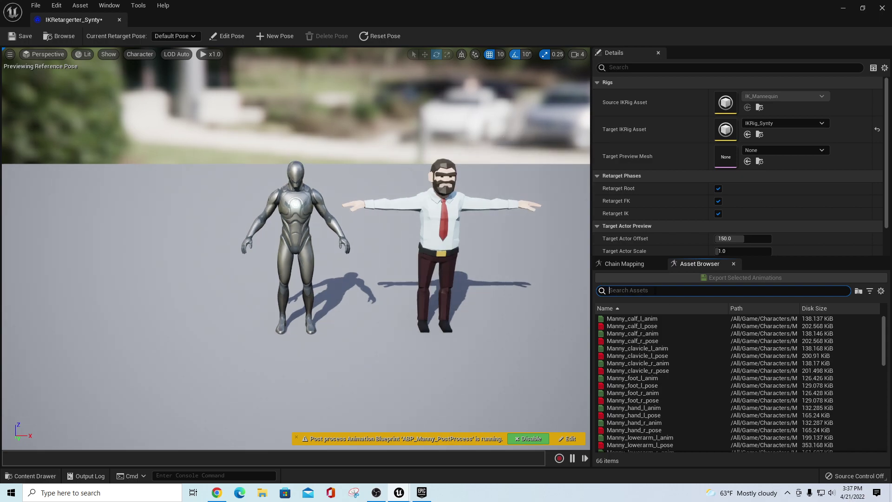
Check the retargeter's chain mapping and preview the MM_Walk_Fwd animation on both characters
{"action": "left_click", "coordinate": [631, 264]}
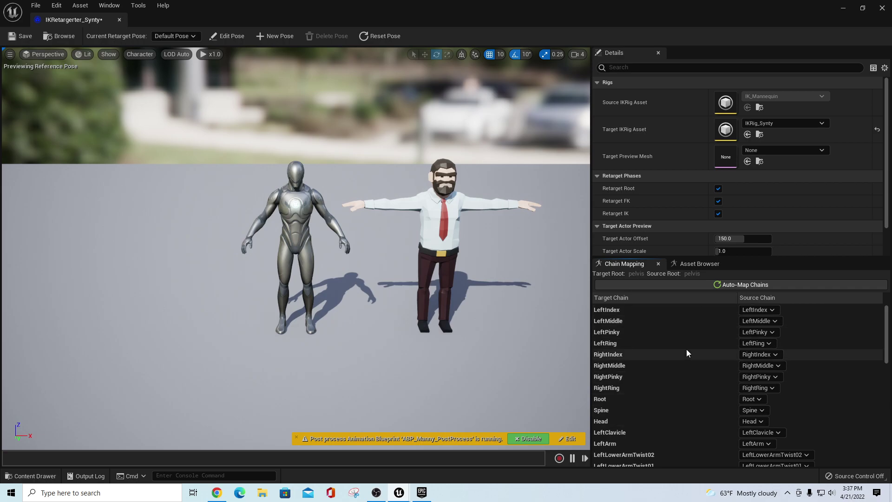
{"action": "left_click", "coordinate": [683, 264]}
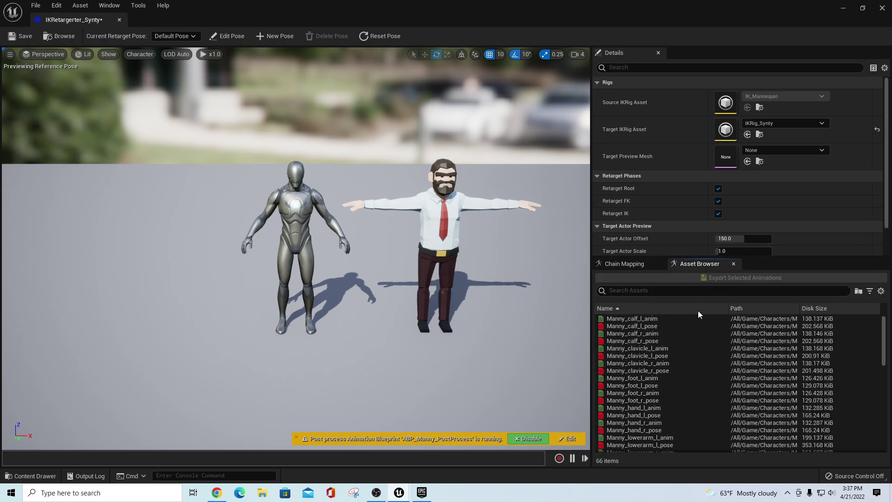
{"action": "scroll", "coordinate": [667, 372], "scroll_direction": "down", "scroll_amount": 8}
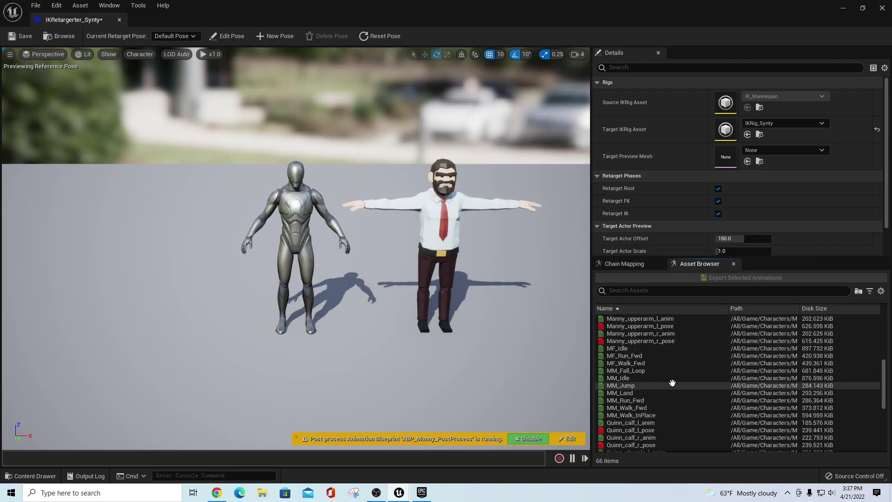
{"action": "mouse_move", "coordinate": [702, 408]}
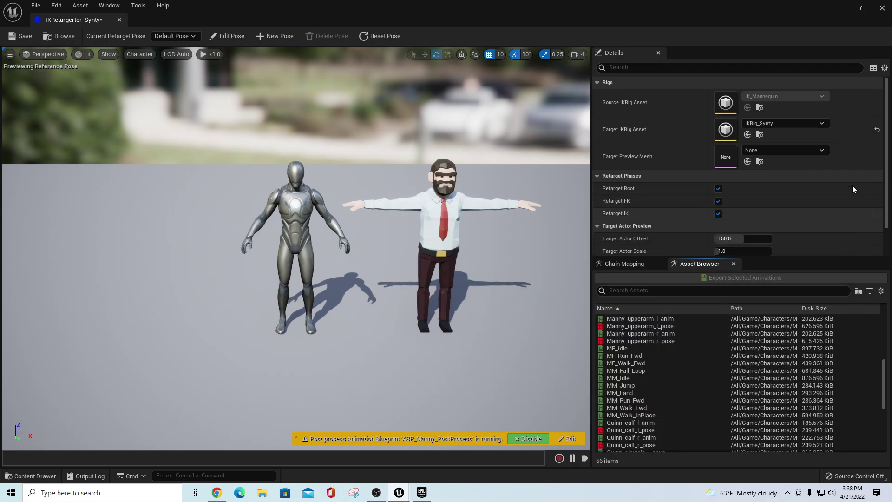
{"action": "left_click", "coordinate": [681, 409]}
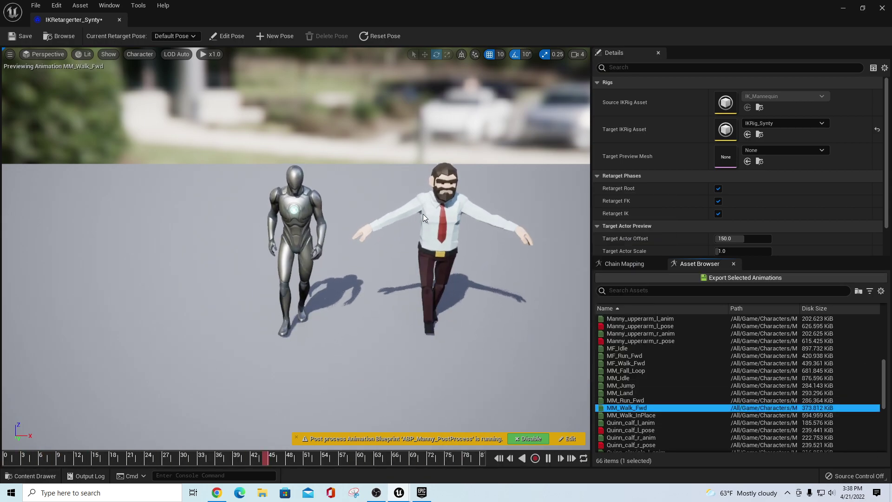
Enter retarget pose editing and rotate the Synty character's right upper arm downward to match the mannequin's arm angle
{"action": "left_click", "coordinate": [233, 33]}
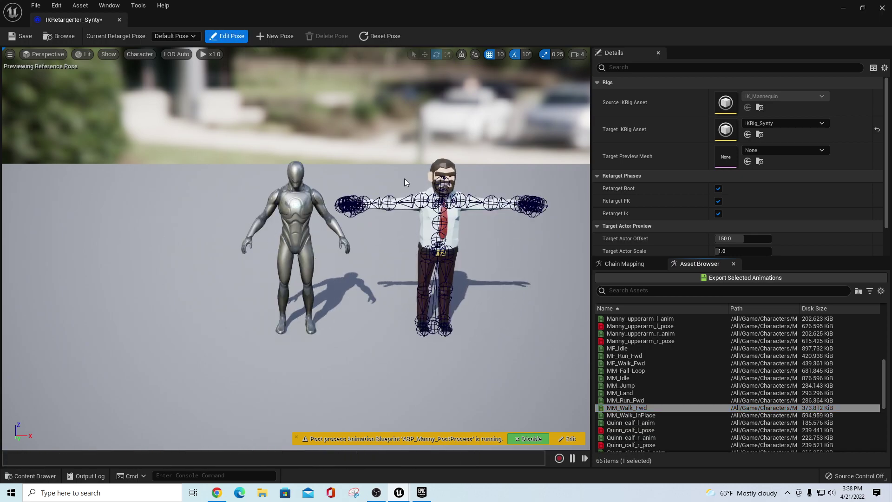
{"action": "scroll", "coordinate": [487, 264], "scroll_direction": "up", "scroll_amount": 2}
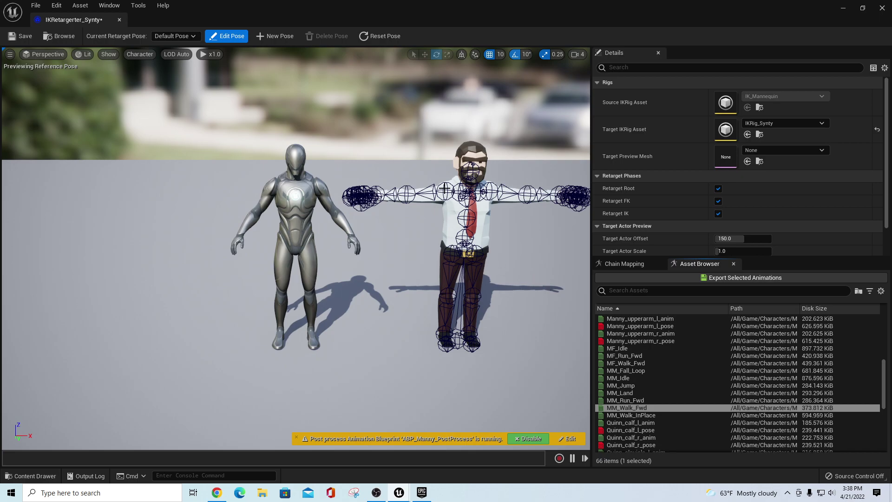
{"action": "left_click", "coordinate": [445, 188]}
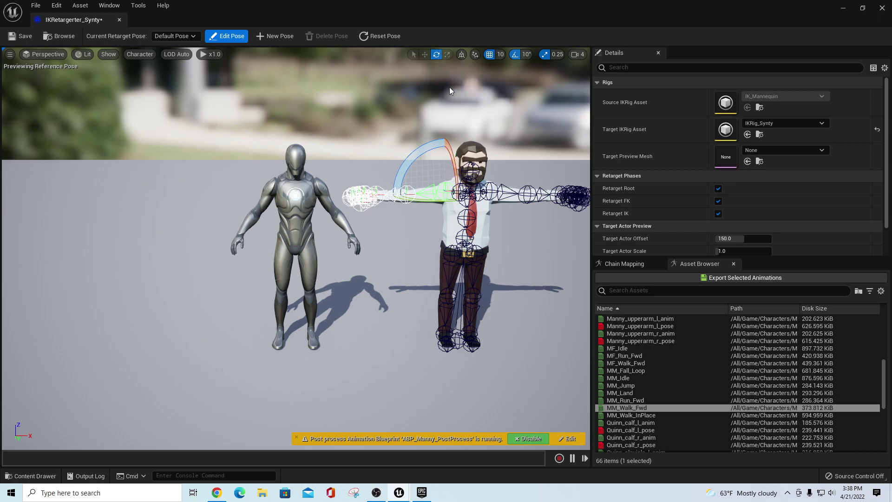
{"action": "left_click_drag", "start_coordinate": [434, 145], "coordinate": [395, 162]}
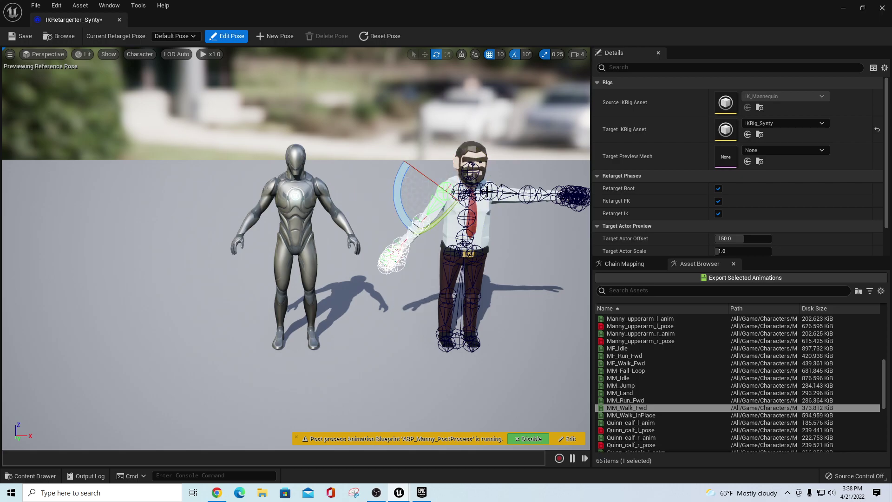
Rotate the Synty character's left upper arm downward and adjust both forearms to match the mannequin's arm pose
{"action": "left_click", "coordinate": [498, 192]}
{"action": "mouse_move", "coordinate": [473, 147]}
{"action": "left_mouse_down"}
{"action": "mouse_move", "coordinate": [498, 158]}
{"action": "mouse_move", "coordinate": [477, 150]}
{"action": "left_mouse_up"}
{"action": "left_click", "coordinate": [421, 223]}
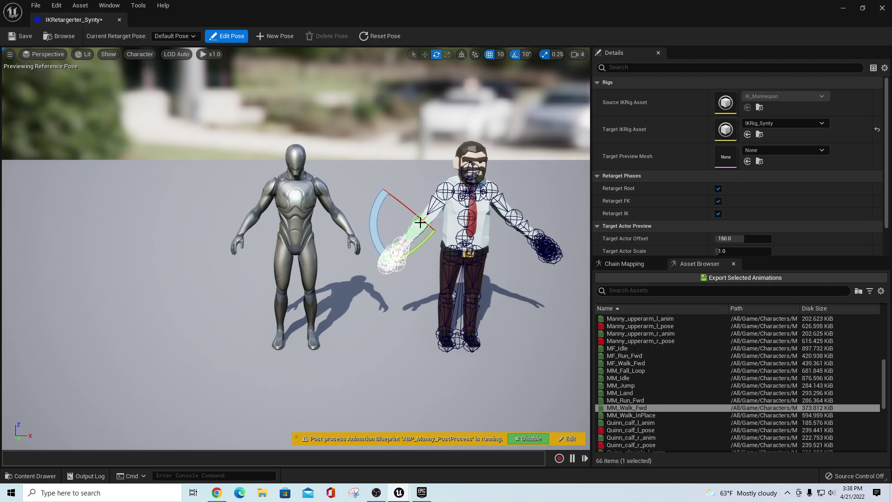
{"action": "left_click_drag", "start_coordinate": [416, 248], "coordinate": [426, 202]}
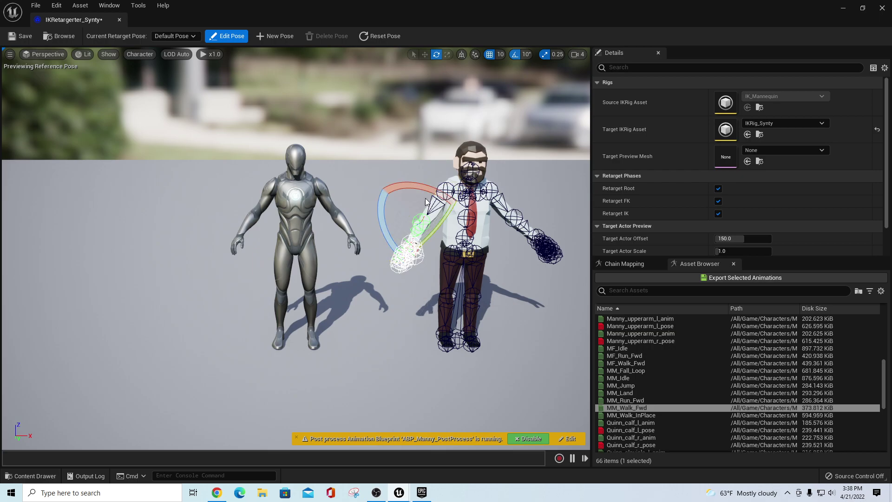
{"action": "left_click", "coordinate": [537, 226]}
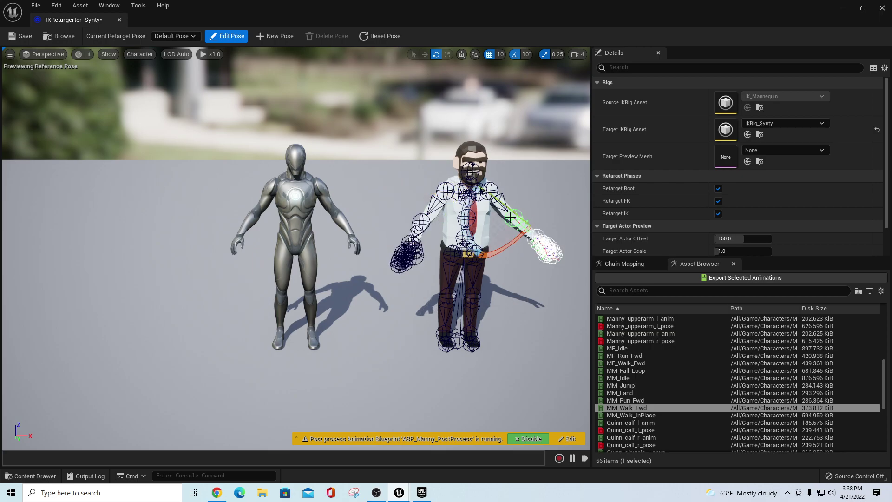
{"action": "left_click_drag", "start_coordinate": [508, 210], "coordinate": [511, 219]}
{"action": "left_click", "coordinate": [542, 303]}
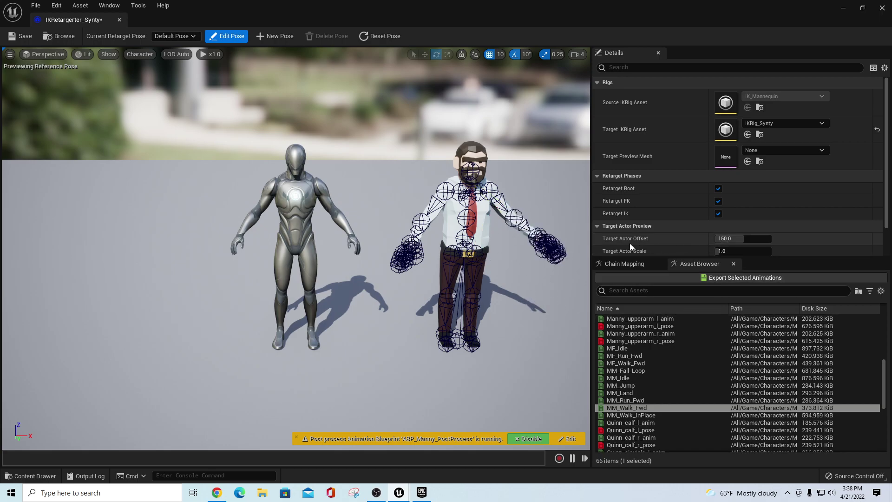
Set the Target Actor Offset to 0 to overlay the Synty character on the mannequin and compare their poses
{"action": "left_click", "coordinate": [749, 238]}
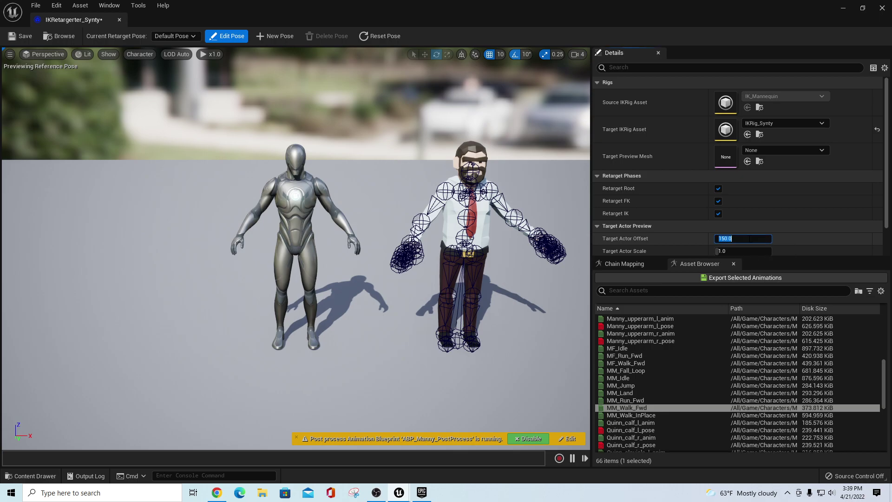
{"action": "type", "text": "0"}
{"action": "key", "text": "Return"}
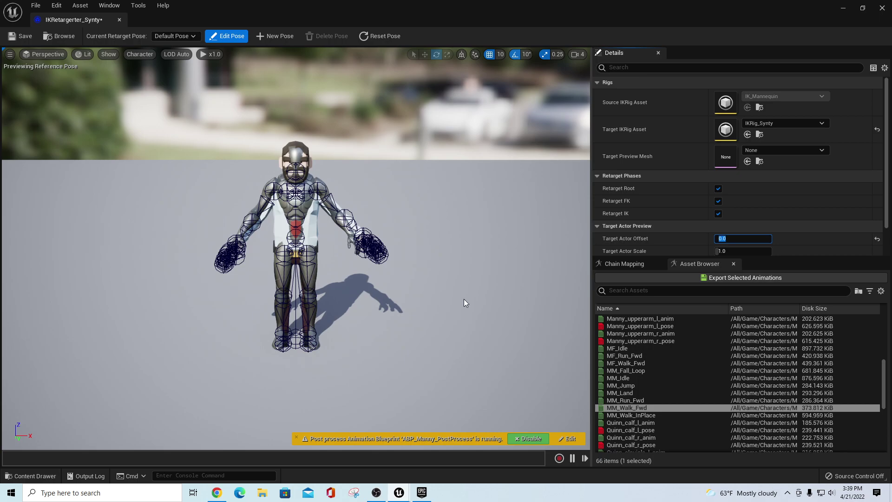
{"action": "left_click_drag", "start_coordinate": [325, 214], "coordinate": [456, 278], "text": "alt"}
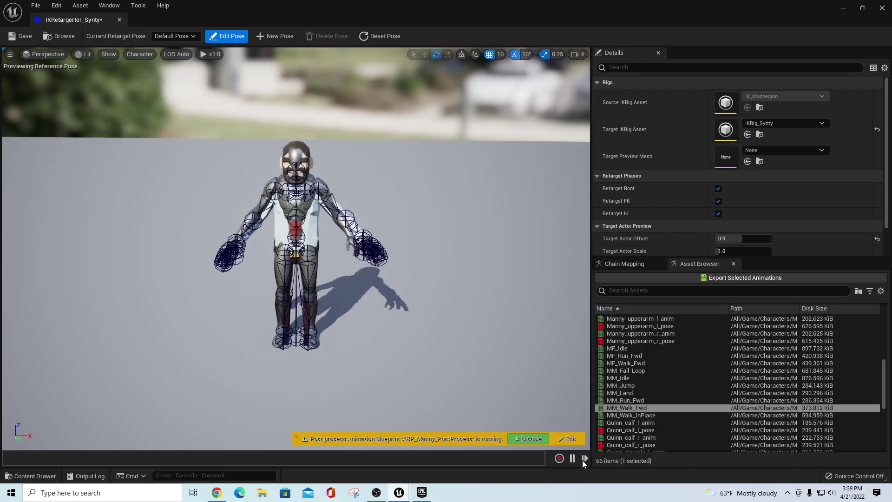
Preview MM_Walk_Fwd on the overlaid characters outside pose editing, inspect the arms, and pause playback
{"action": "left_click", "coordinate": [623, 409]}
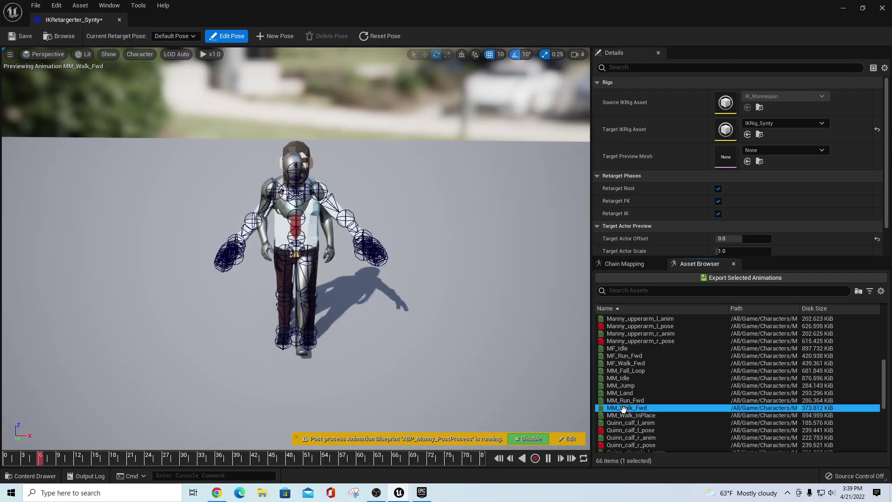
{"action": "left_click", "coordinate": [222, 37]}
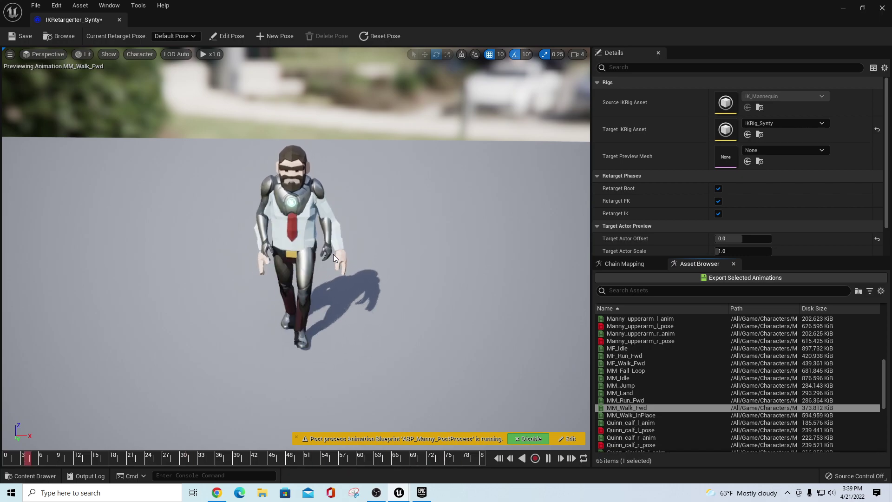
{"action": "left_click_drag", "start_coordinate": [394, 311], "coordinate": [37, 239], "text": "alt"}
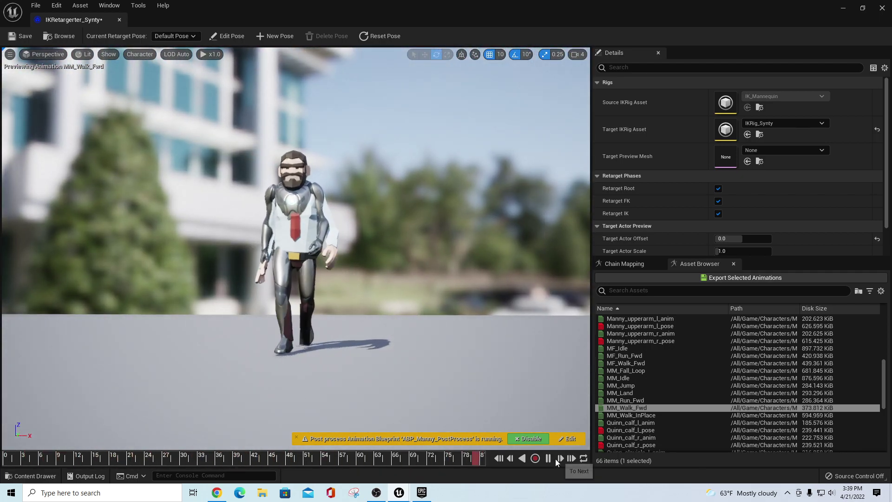
{"action": "left_click", "coordinate": [549, 458]}
Edit the retarget pose with the Target Actor Offset at about 64 and rotate the Synty character's left forearm slightly
{"action": "left_click", "coordinate": [233, 37]}
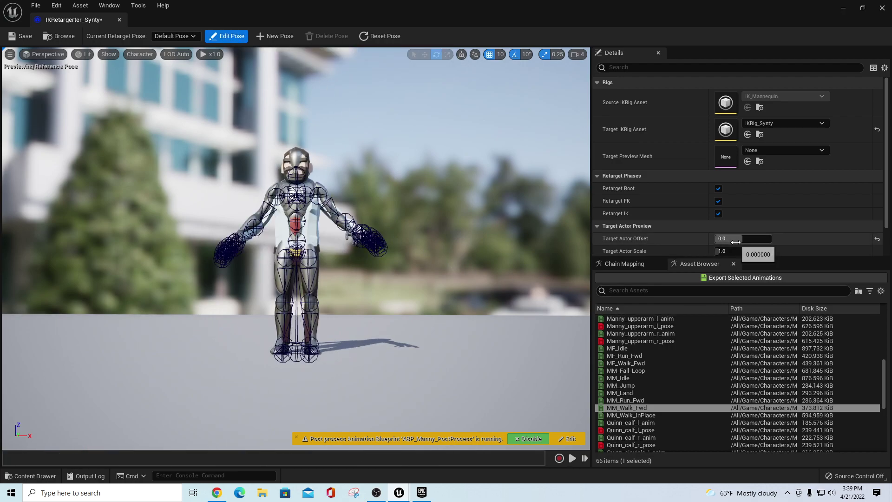
{"action": "left_click_drag", "start_coordinate": [736, 240], "coordinate": [767, 240]}
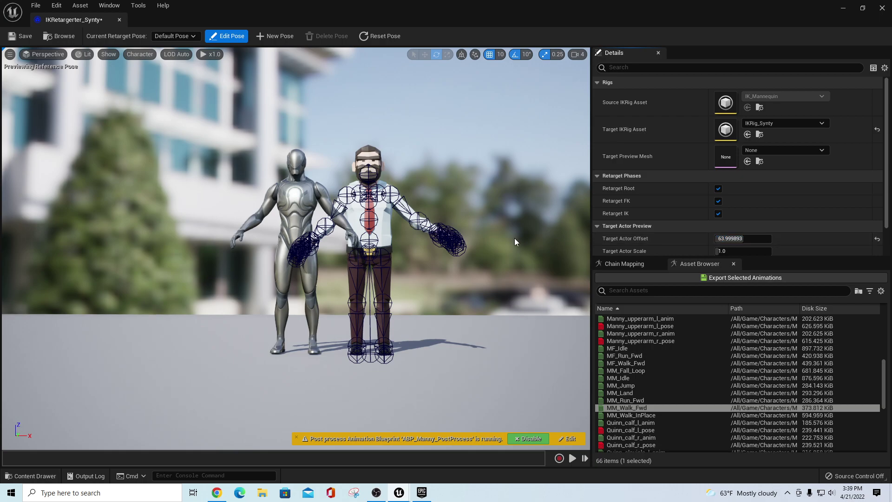
{"action": "left_click", "coordinate": [417, 222]}
{"action": "left_click_drag", "start_coordinate": [418, 211], "coordinate": [355, 138]}
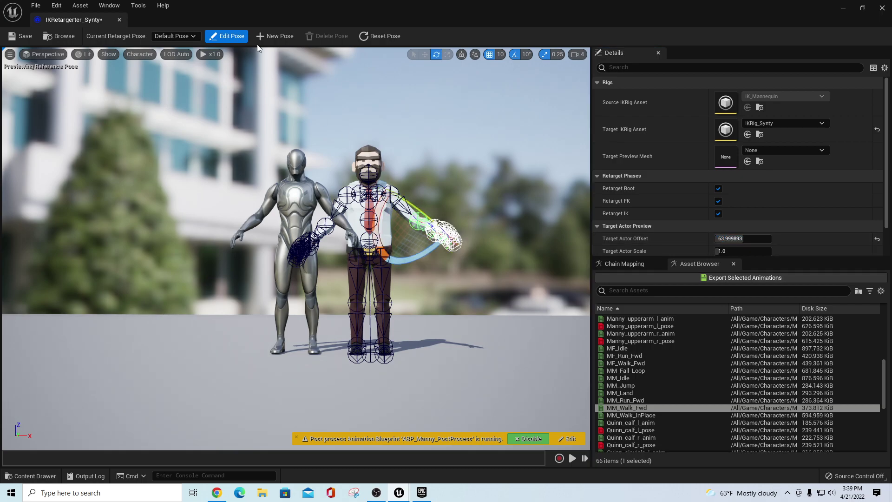
{"action": "left_click", "coordinate": [219, 35]}
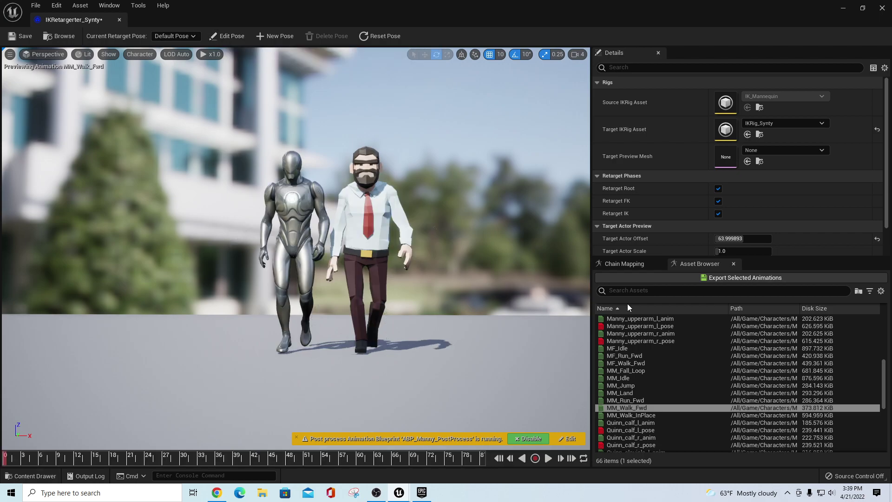
Play MM_Walk_Fwd and set the Target Actor Offset to 0 to compare the walk on the overlaid characters
{"action": "left_click", "coordinate": [548, 460]}
{"action": "left_click_drag", "start_coordinate": [512, 318], "coordinate": [479, 278], "text": "alt"}
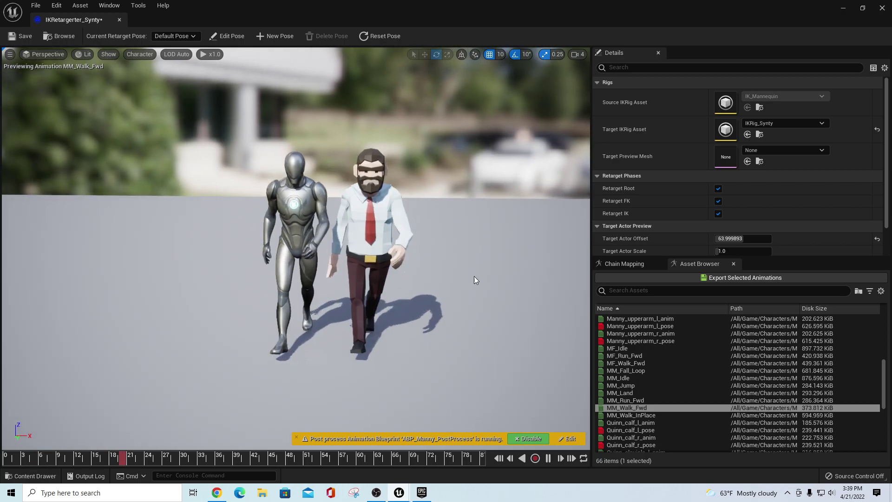
{"action": "left_click", "coordinate": [743, 238]}
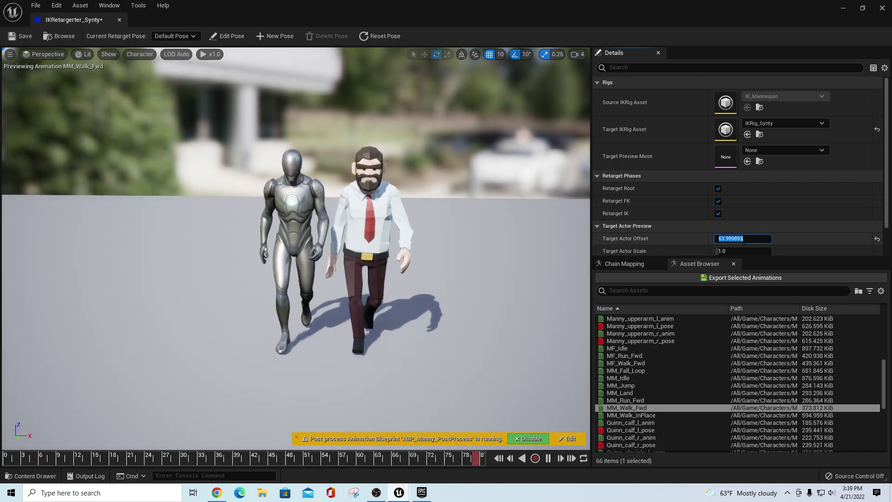
{"action": "type", "text": "0"}
{"action": "key", "text": "Return"}
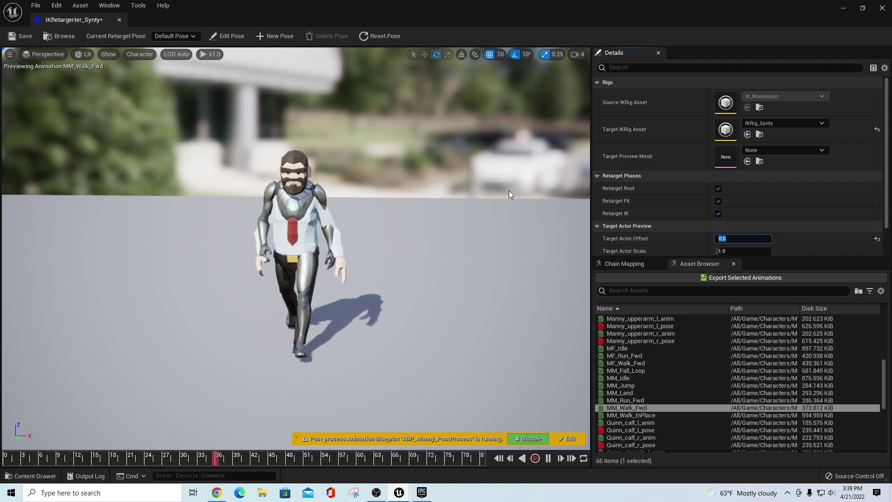
With the Target Actor Offset at about 64, rotate the Synty character's left upper arm further down in the retarget pose
{"action": "left_click", "coordinate": [231, 36]}
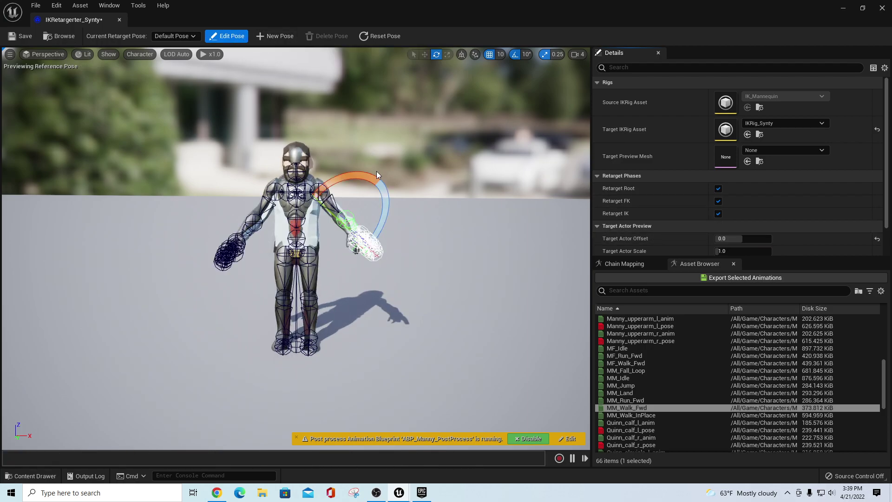
{"action": "left_click_drag", "start_coordinate": [743, 238], "coordinate": [773, 239]}
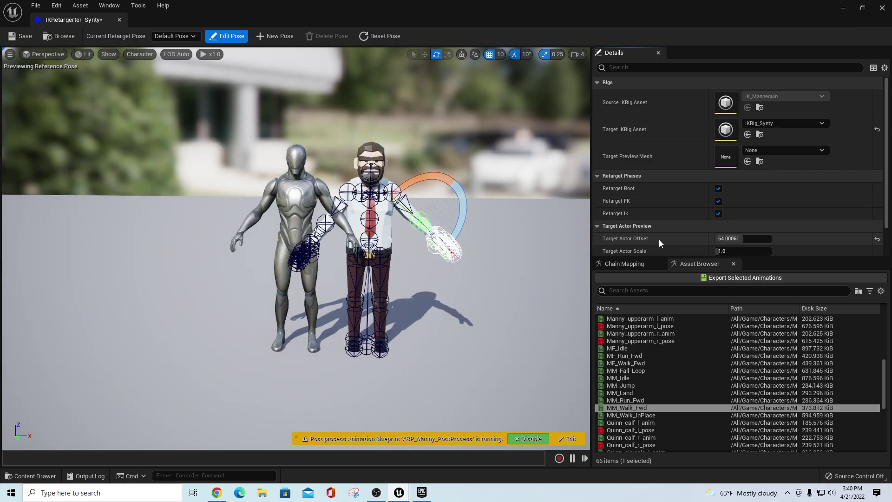
{"action": "left_click", "coordinate": [396, 194]}
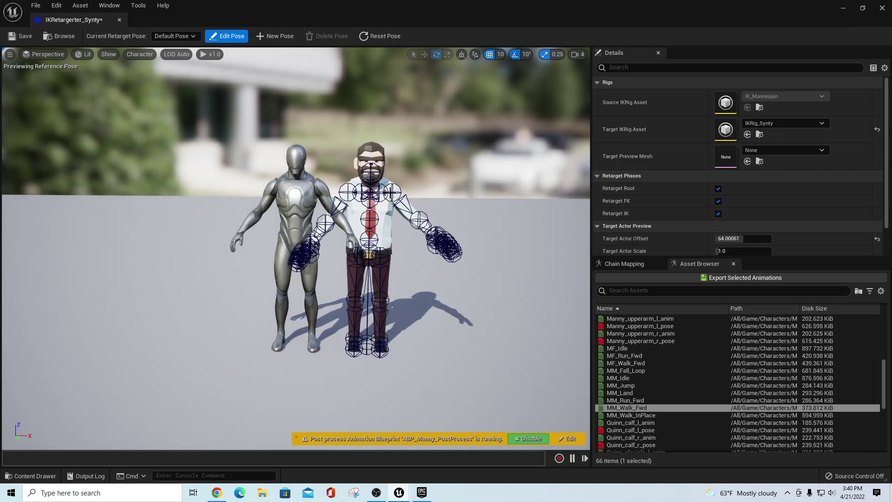
{"action": "left_click", "coordinate": [392, 192]}
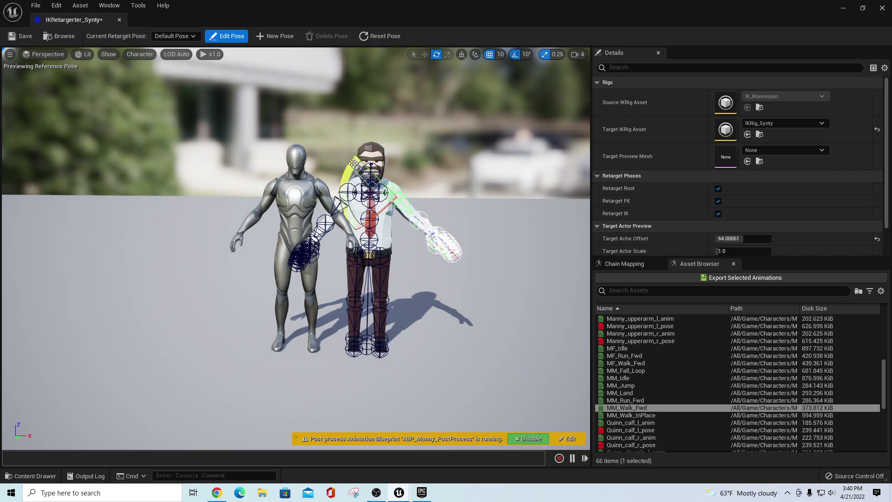
{"action": "left_click_drag", "start_coordinate": [353, 163], "coordinate": [353, 163]}
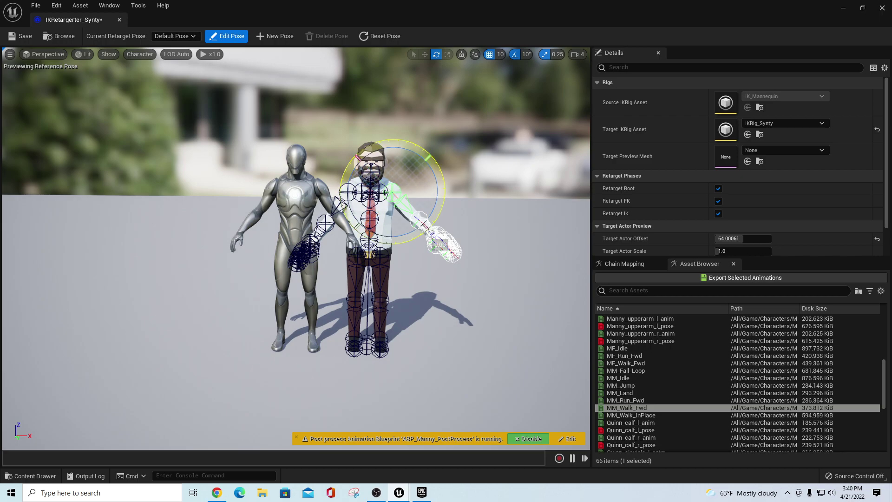
{"action": "left_click_drag", "start_coordinate": [353, 163], "coordinate": [369, 161]}
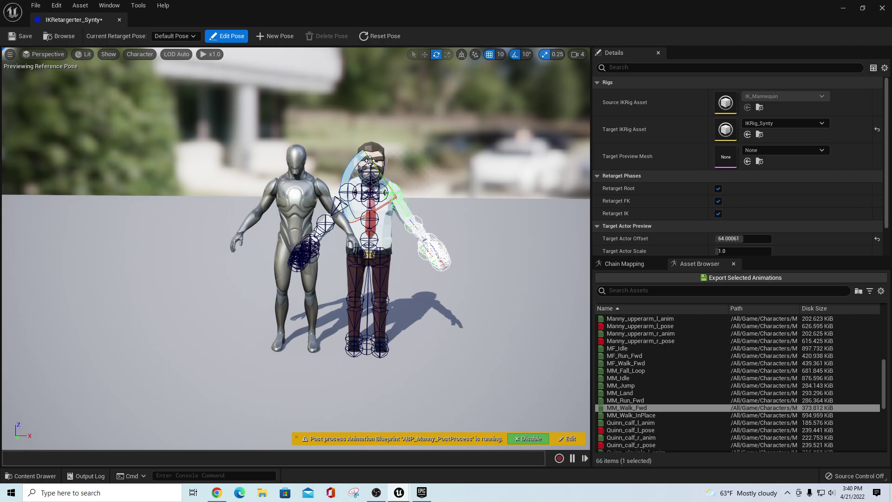
{"action": "left_click", "coordinate": [214, 40]}
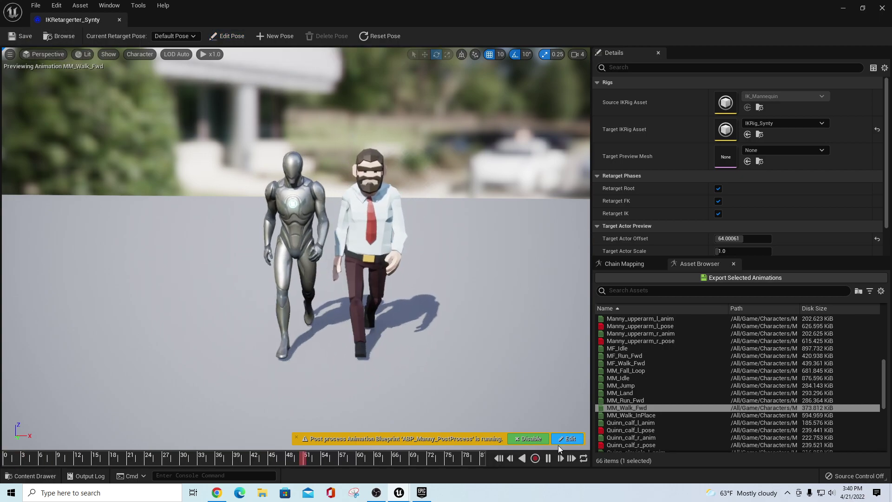
Set the Target Actor Offset back to 0 and check the overlaid MM_Walk_Fwd preview from different angles
{"action": "left_click", "coordinate": [740, 238]}
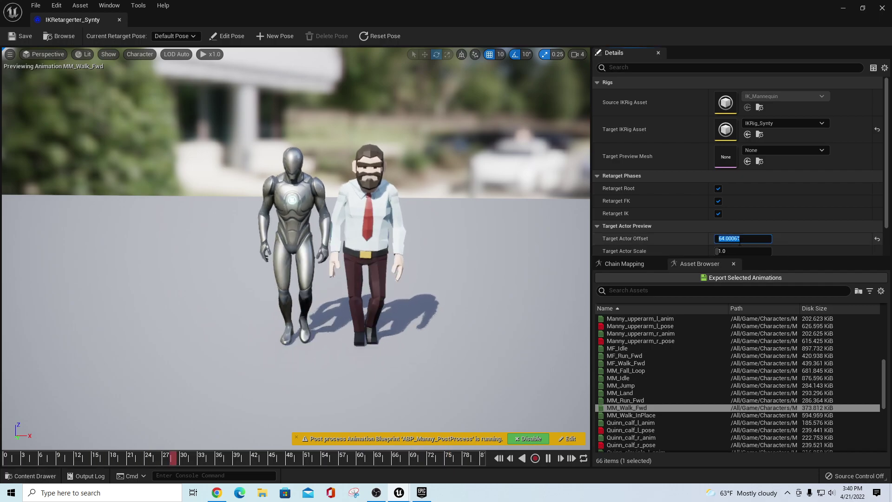
{"action": "type", "text": "0"}
{"action": "key", "text": "Return"}
{"action": "left_click_drag", "start_coordinate": [296, 246], "coordinate": [563, 280], "text": "alt"}
{"action": "left_click_drag", "start_coordinate": [500, 287], "coordinate": [470, 265], "text": "alt"}
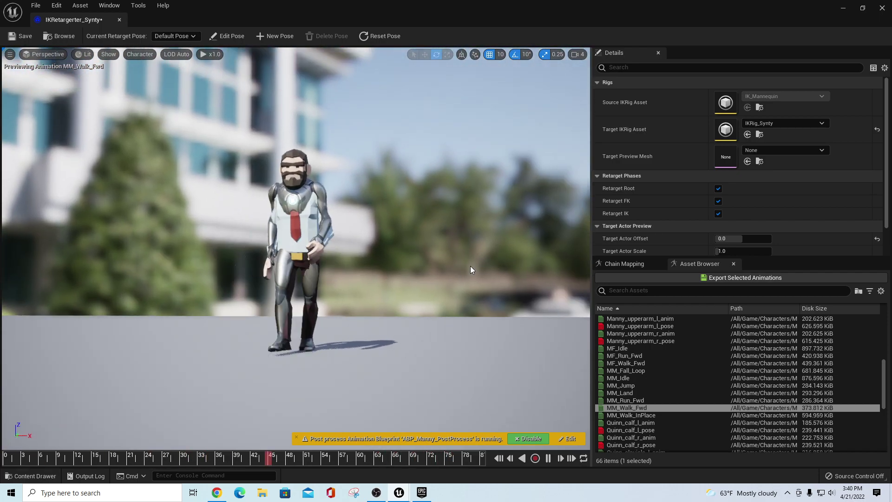
Save IKRetargerter_Synty and close its editor to return to the Characters folder
{"action": "left_click", "coordinate": [24, 35]}
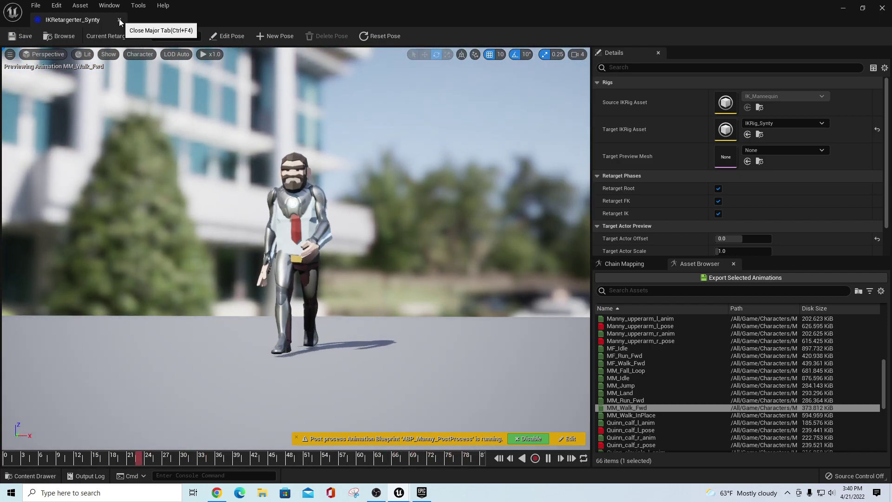
{"action": "left_click", "coordinate": [119, 19]}
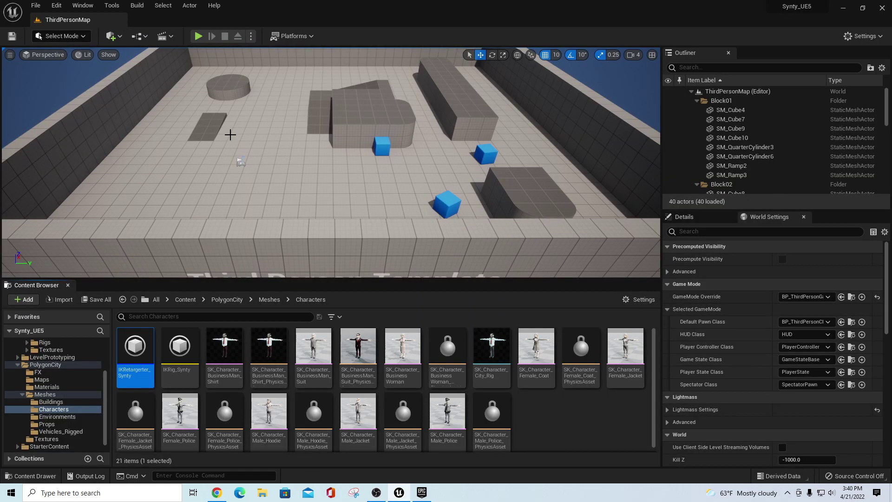
{"action": "left_click", "coordinate": [563, 443]}
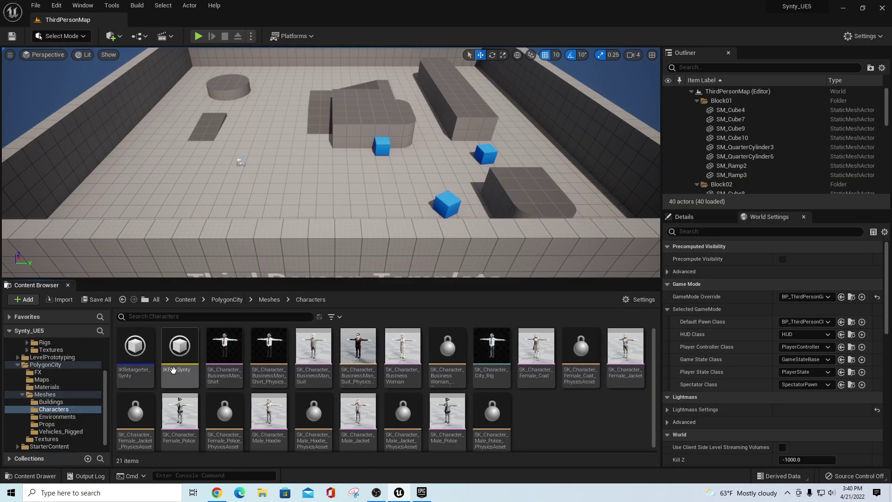
Create an Animation Blueprint for the SK_Character_City_Rig skeleton in the Characters folder and name it ABP_Synty
{"action": "mouse_move", "coordinate": [223, 356]}
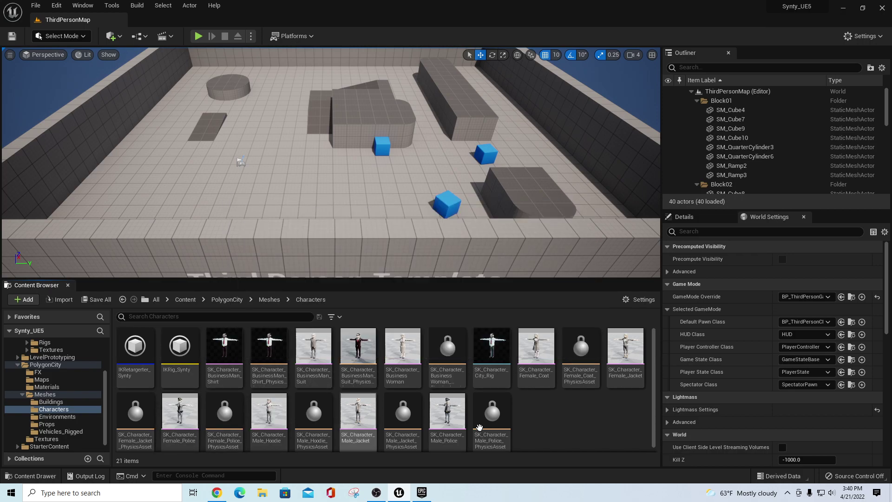
{"action": "right_click", "coordinate": [547, 411]}
{"action": "mouse_move", "coordinate": [570, 251]}
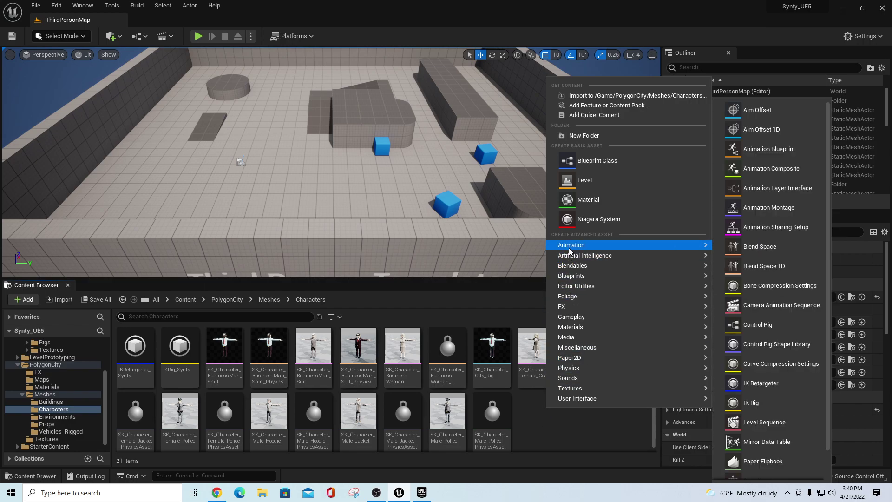
{"action": "left_click", "coordinate": [769, 148]}
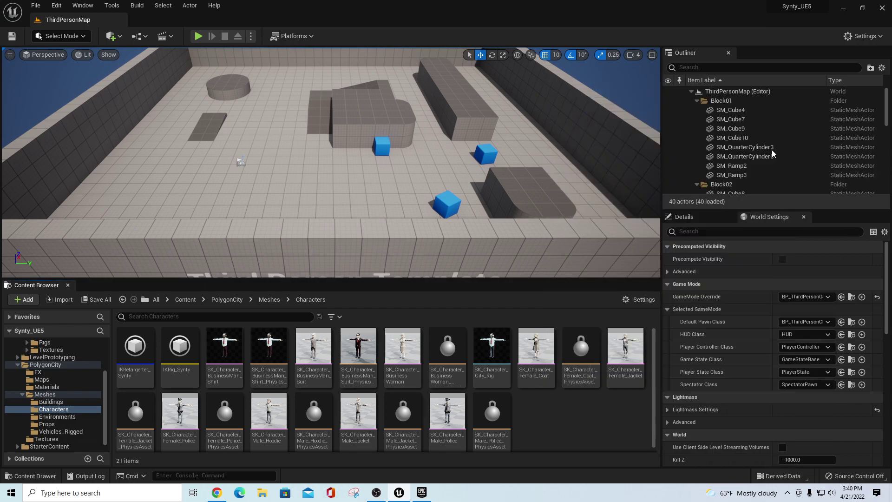
{"action": "left_click", "coordinate": [284, 60]}
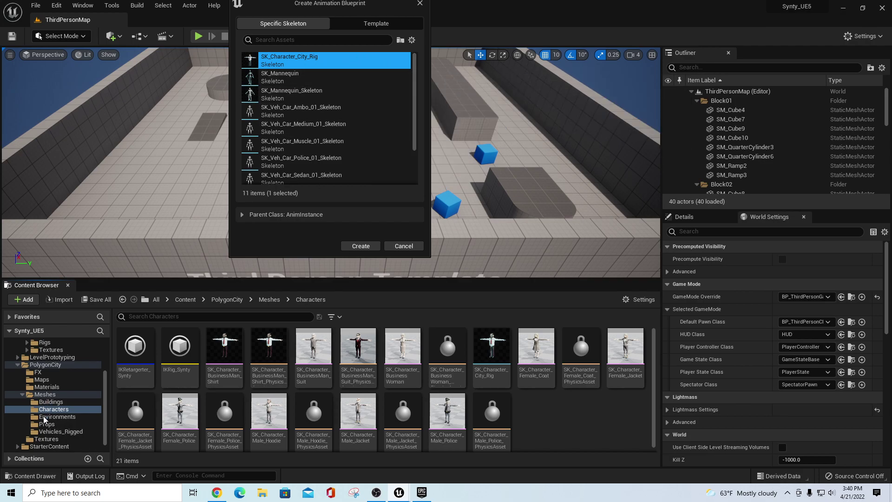
{"action": "mouse_move", "coordinate": [282, 57]}
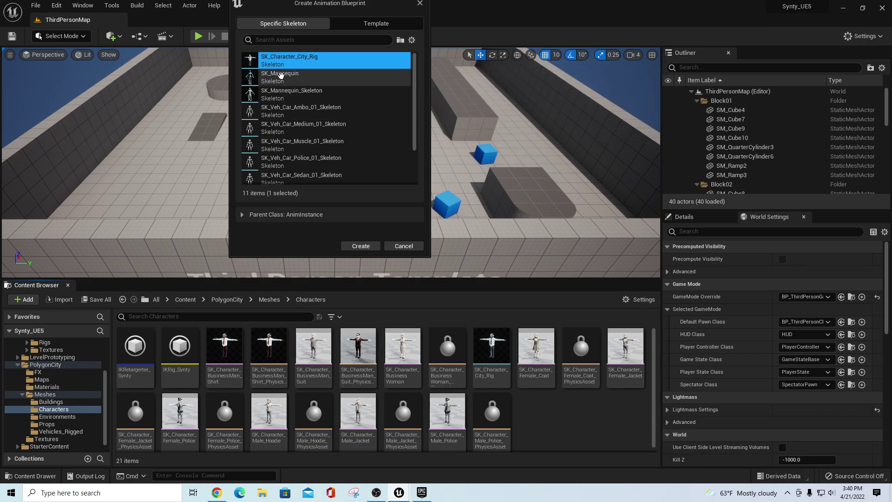
{"action": "mouse_move", "coordinate": [326, 104]}
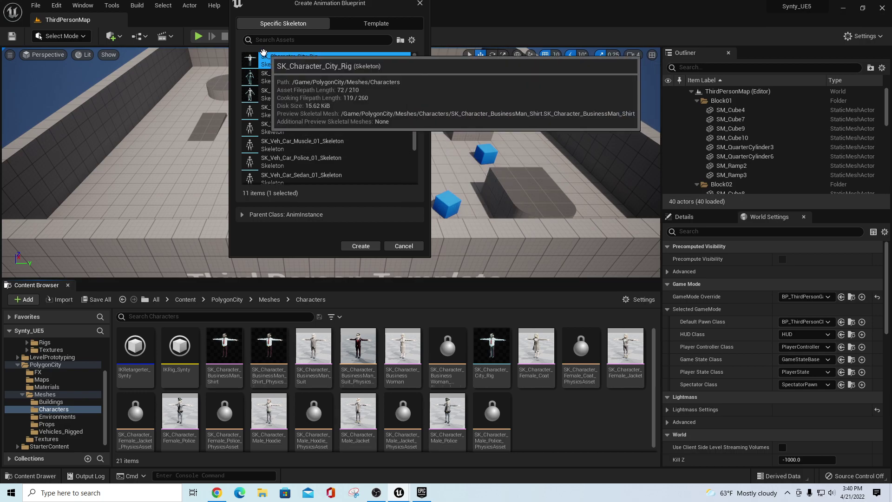
{"action": "left_click", "coordinate": [365, 245]}
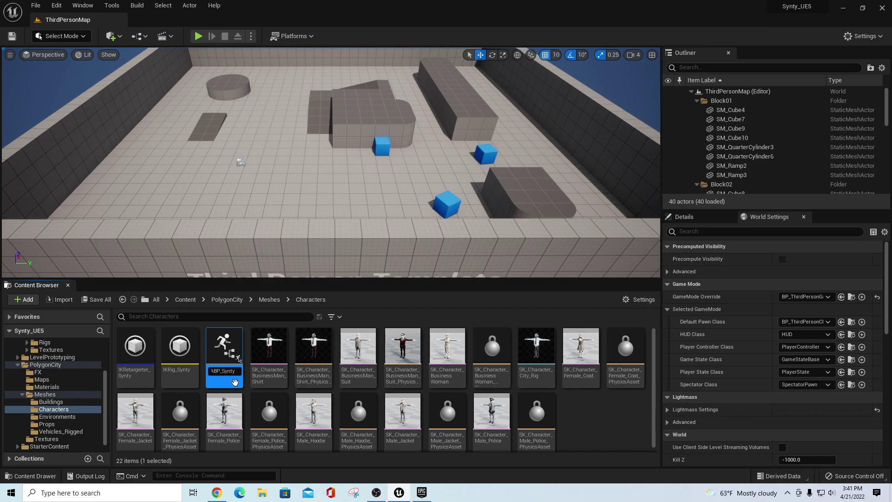
{"action": "key", "text": "Return"}
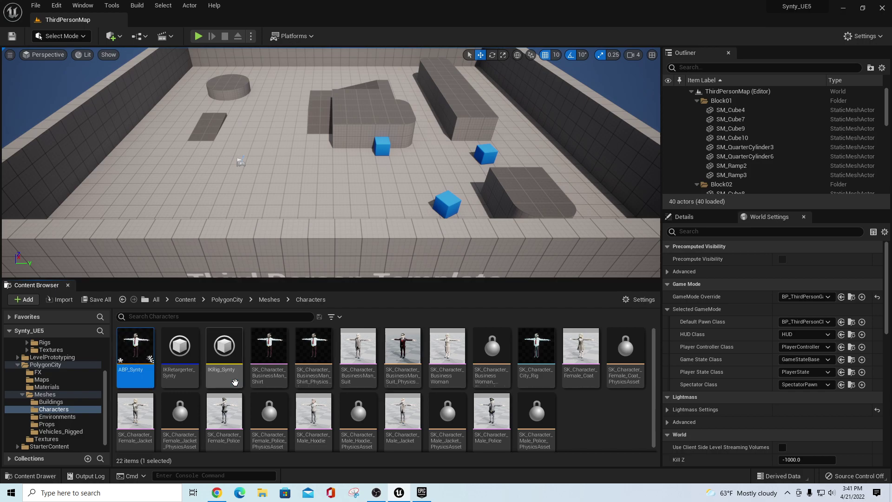
Open ABP_Synty and add a Retarget Pose From Mesh node to the AnimGraph, connected to the Output Pose result
{"action": "double_click", "coordinate": [128, 344]}
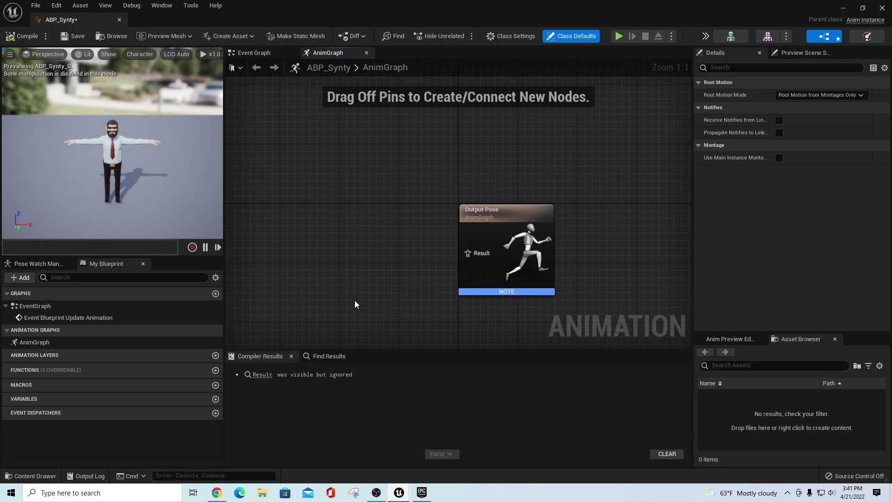
{"action": "right_click_drag", "start_coordinate": [369, 274], "coordinate": [459, 248]}
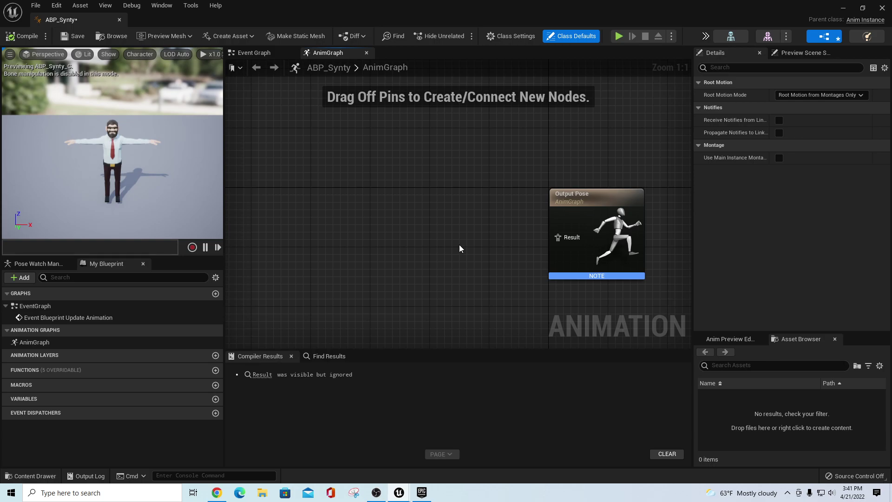
{"action": "right_click", "coordinate": [399, 249]}
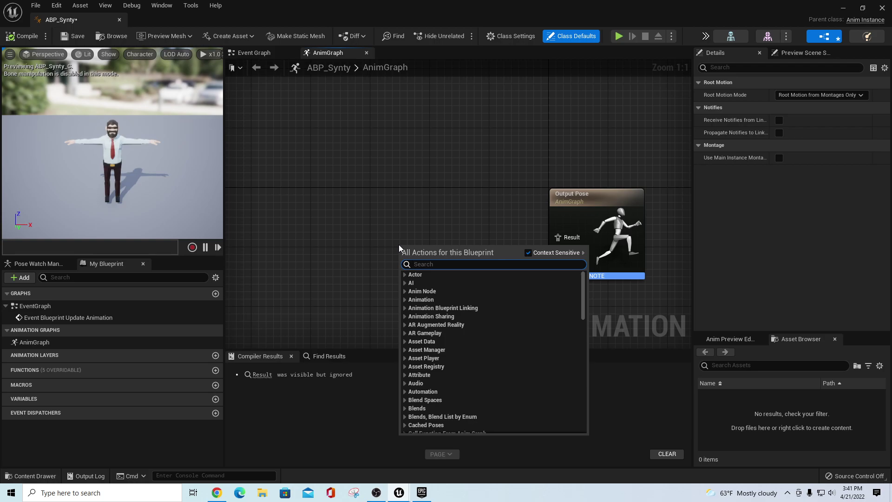
{"action": "type", "text": "retarget"}
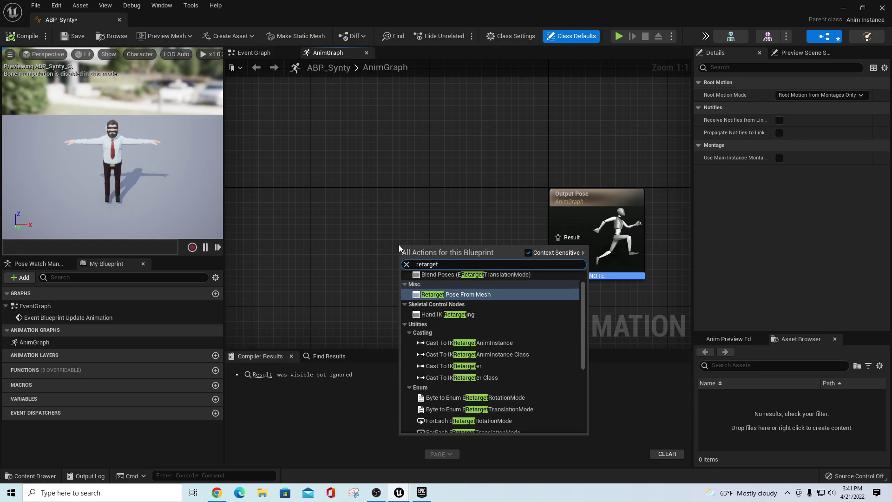
{"action": "left_click", "coordinate": [472, 296]}
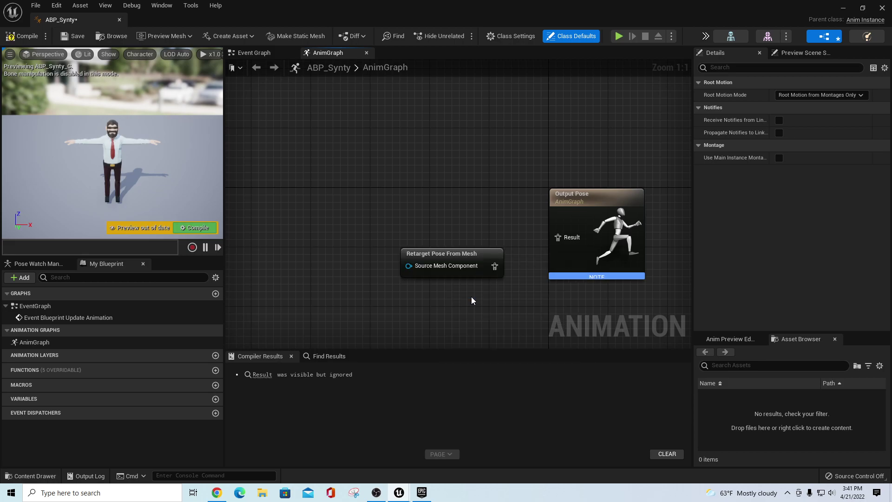
{"action": "left_click_drag", "start_coordinate": [495, 266], "coordinate": [557, 238]}
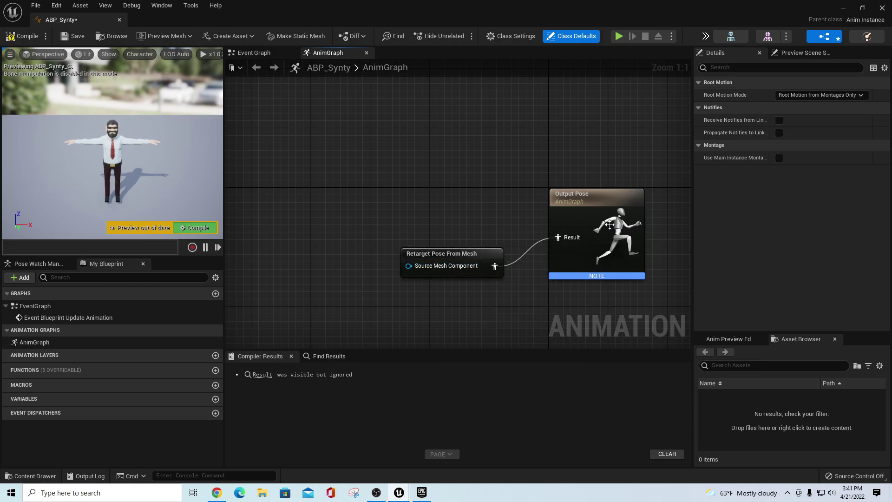
Set the retarget node's IKRetargeter Asset to IKRetargerter_Synty, then compile, save and close the Animation Blueprint
{"action": "left_click", "coordinate": [788, 55]}
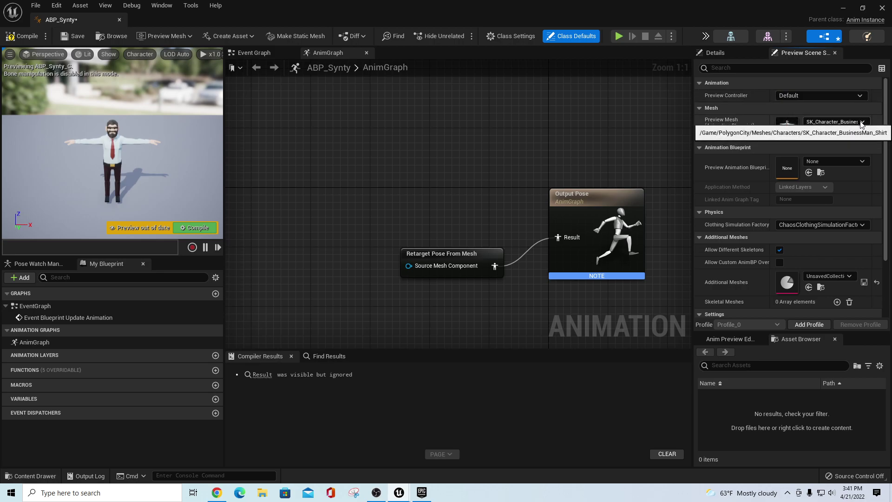
{"action": "left_click", "coordinate": [716, 56]}
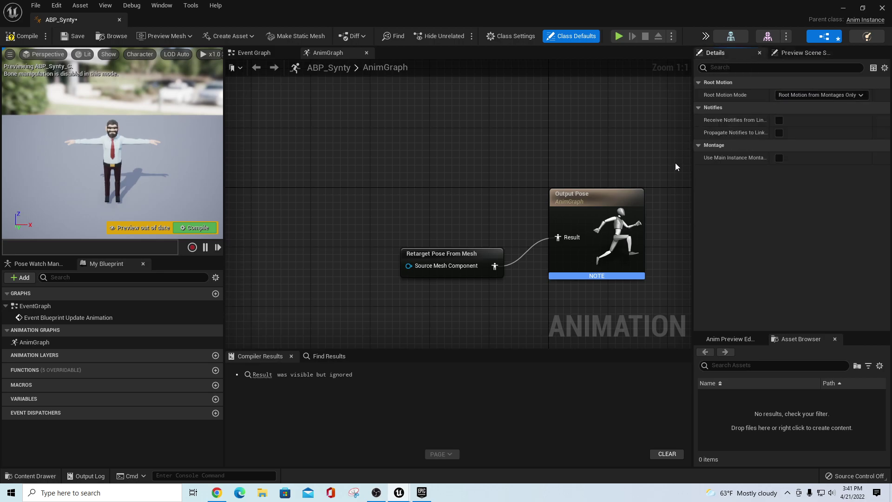
{"action": "left_click", "coordinate": [460, 251]}
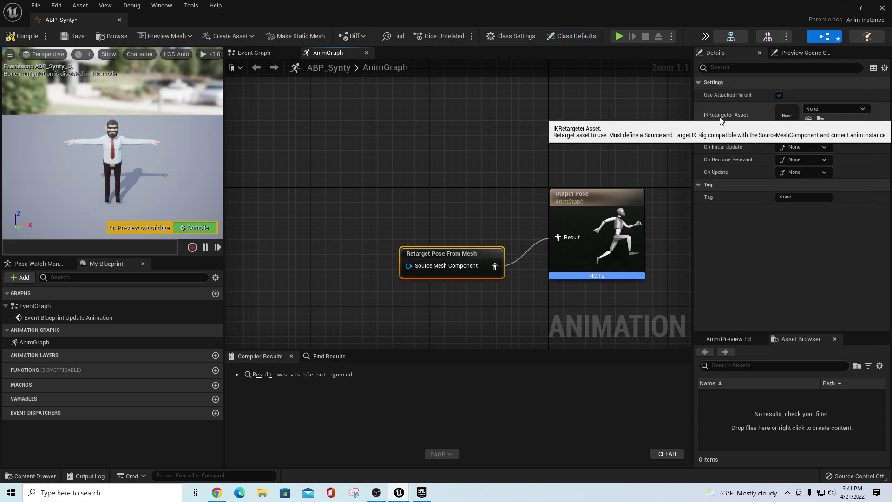
{"action": "left_click", "coordinate": [862, 109]}
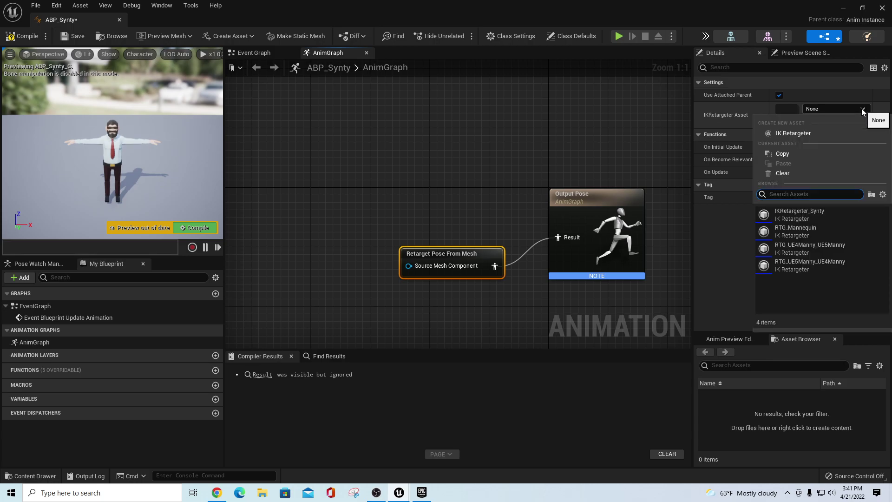
{"action": "left_click", "coordinate": [818, 213]}
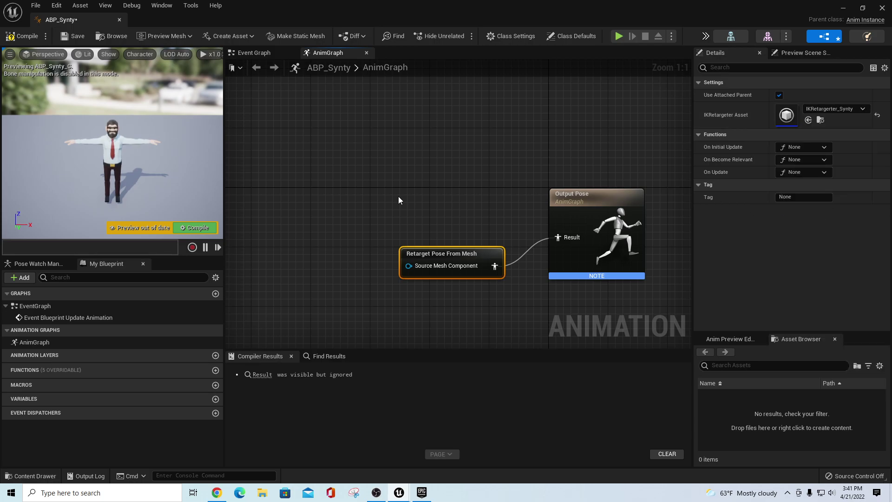
{"action": "left_click", "coordinate": [22, 36]}
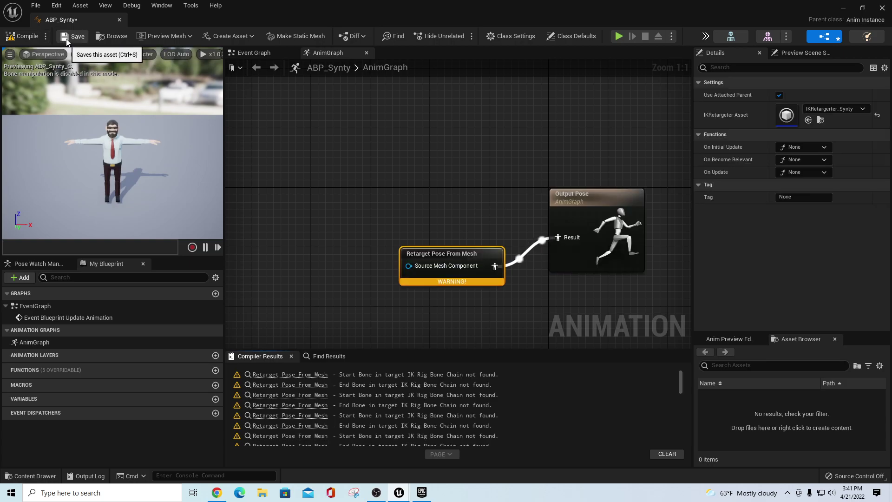
{"action": "left_click", "coordinate": [120, 19]}
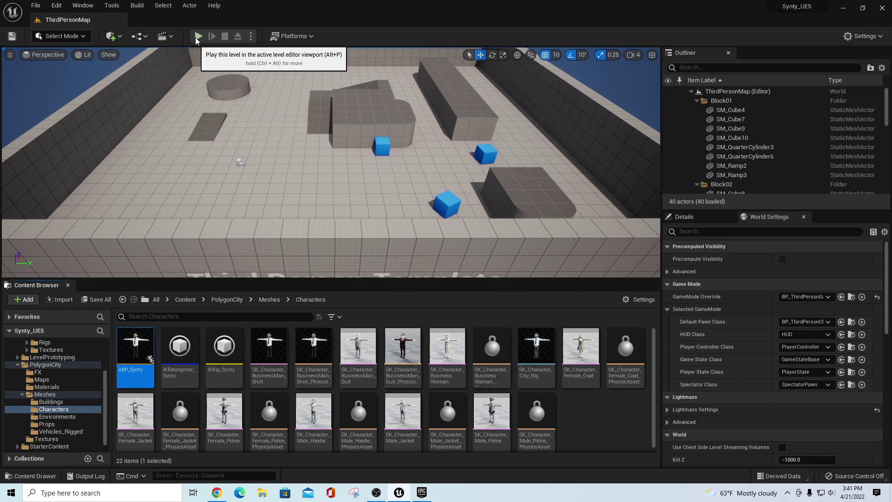
Open BP_ThirdPersonCharacter, assign ABP_Synty as the Anim Class of its CharacterMesh component, and compile and close the blueprint
{"action": "left_click", "coordinate": [852, 323]}
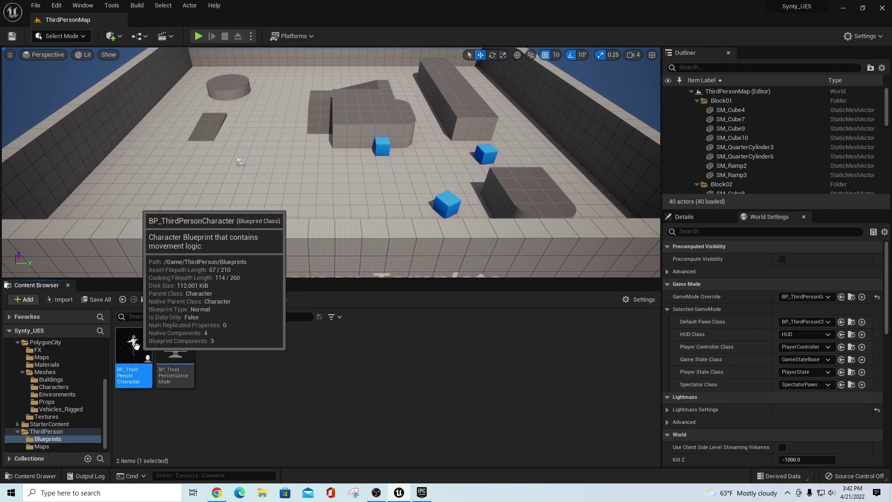
{"action": "double_click", "coordinate": [139, 358]}
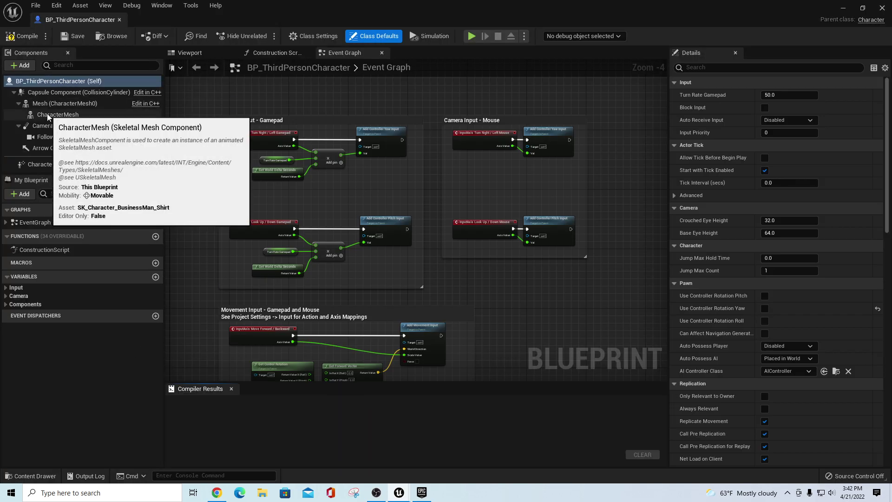
{"action": "left_click", "coordinate": [48, 115]}
{"action": "left_click", "coordinate": [829, 259]}
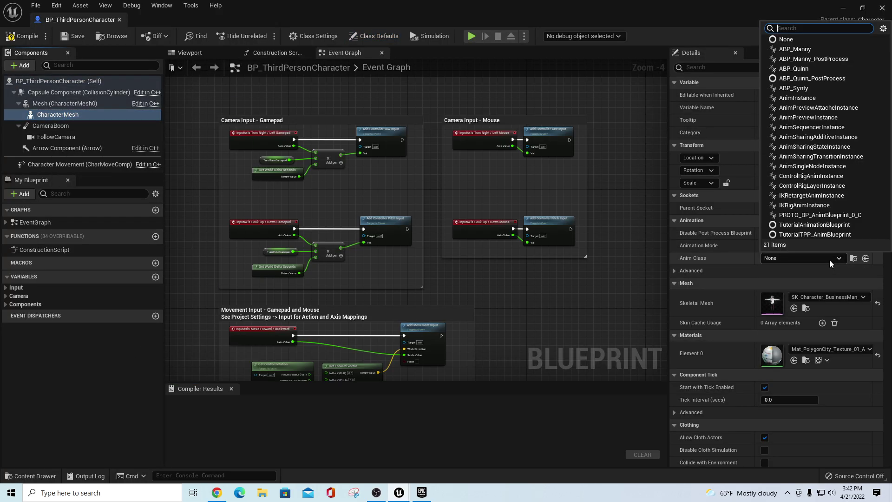
{"action": "left_click", "coordinate": [801, 88]}
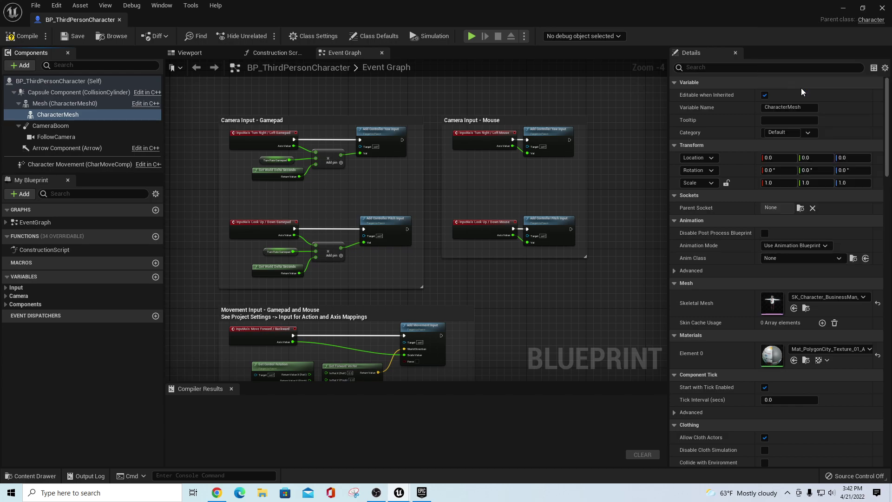
{"action": "left_click", "coordinate": [189, 53]}
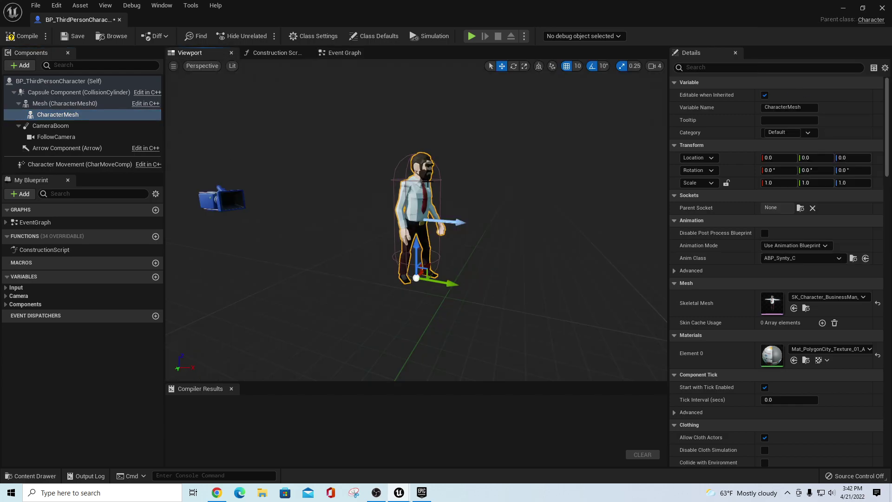
{"action": "left_click", "coordinate": [21, 36]}
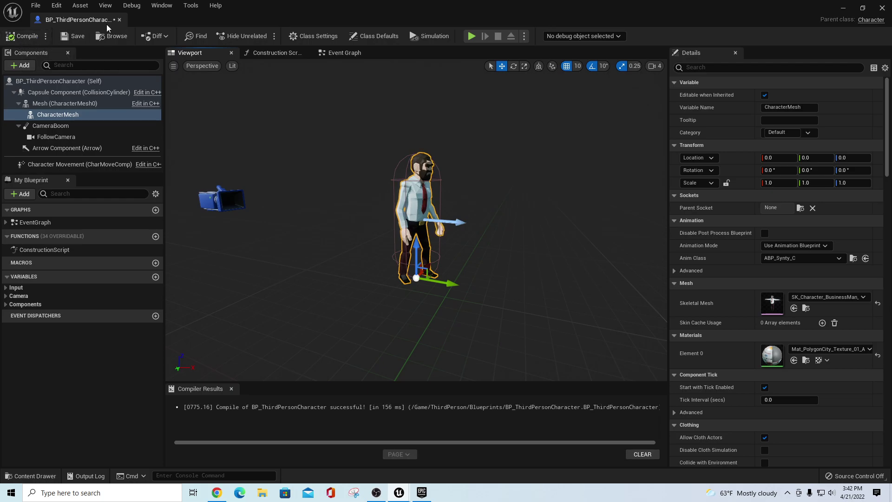
{"action": "left_click", "coordinate": [120, 20]}
Play the level in full screen and run the Synty character around to check its retargeted idle and run animations
{"action": "left_click", "coordinate": [199, 36]}
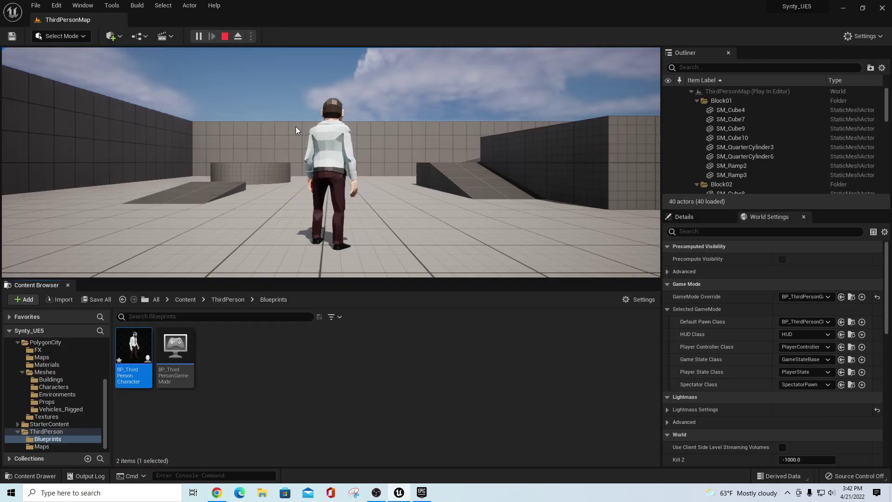
{"action": "left_click", "coordinate": [397, 184]}
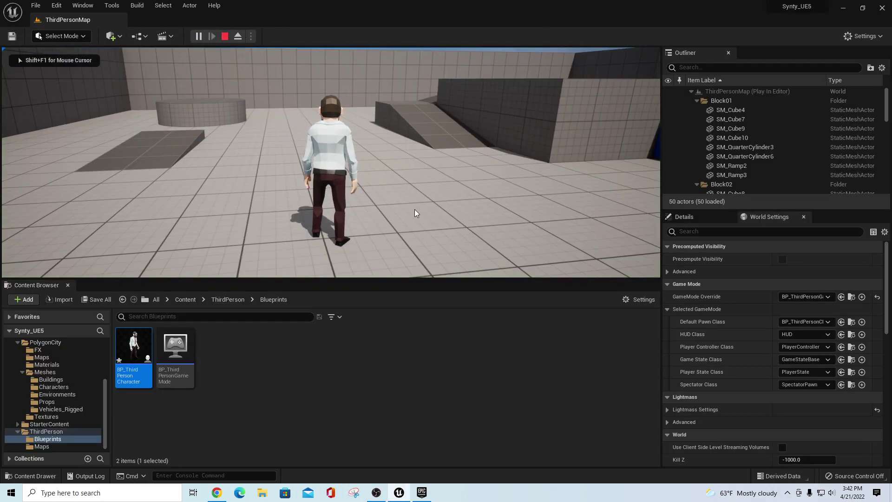
{"action": "key", "text": "F11"}
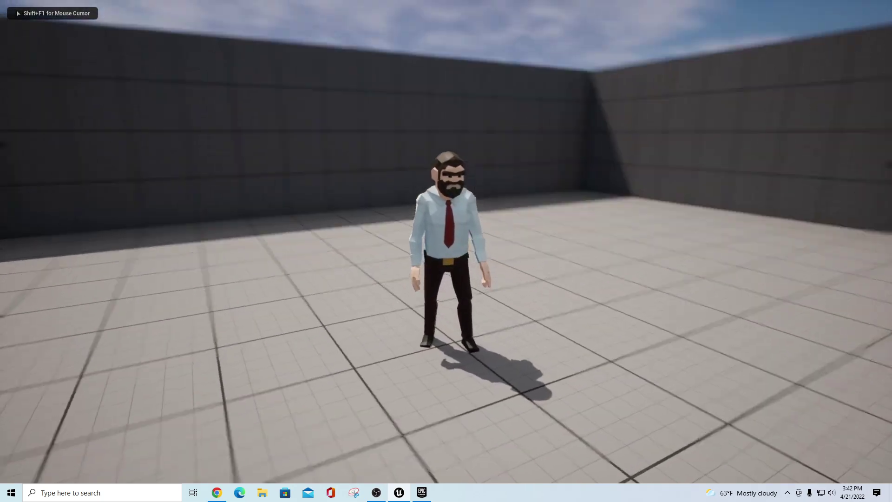
{"action": "key", "text": "w"}
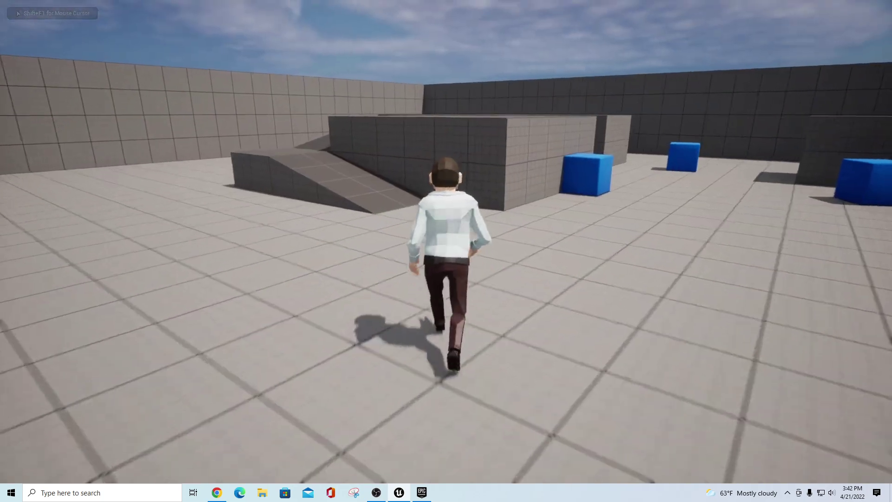
{"action": "key", "text": "w"}
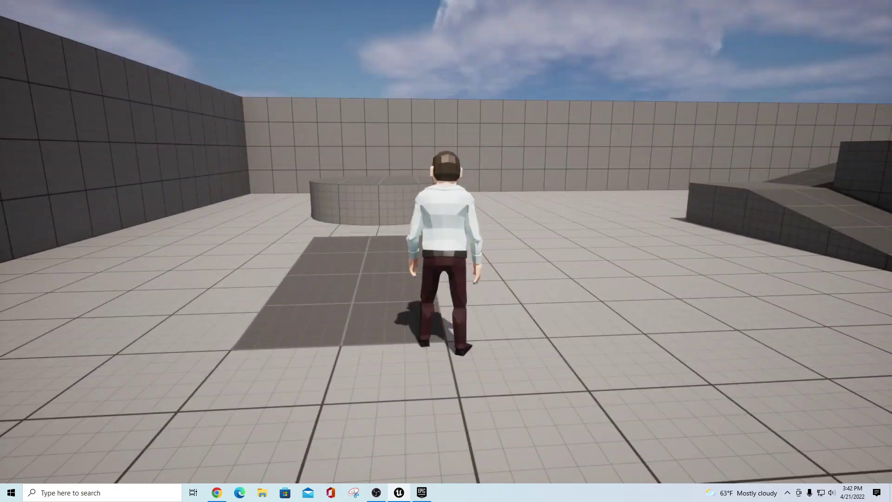
{"action": "key", "text": "w"}
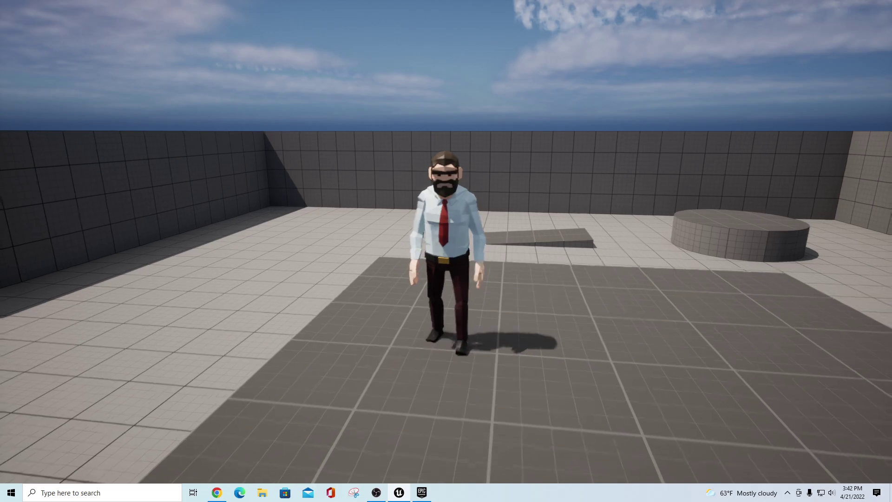
{"action": "key", "text": "w"}
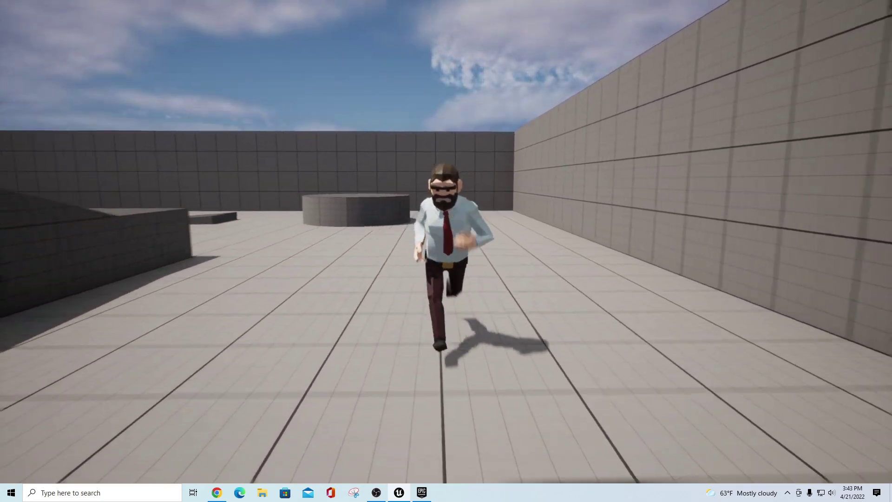
{"action": "key", "text": "w"}
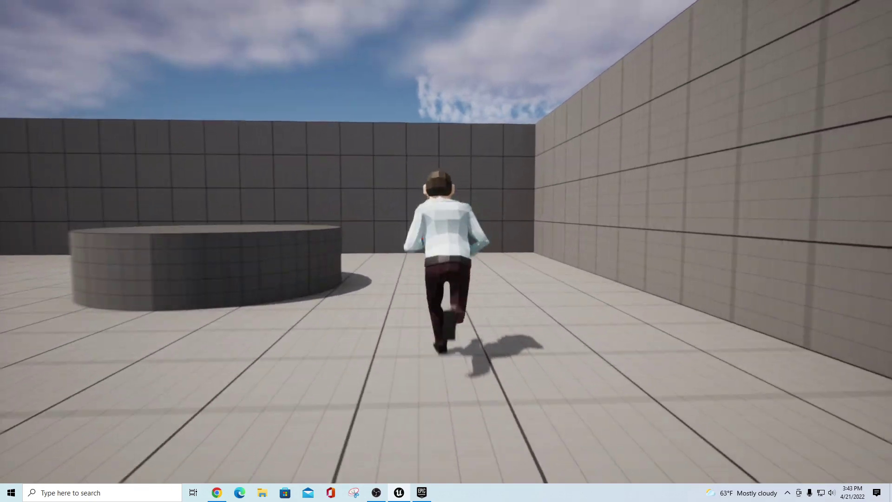
Run the character back and forth in the level, jump onto the round platform, and end the play session
{"action": "key", "text": "s"}
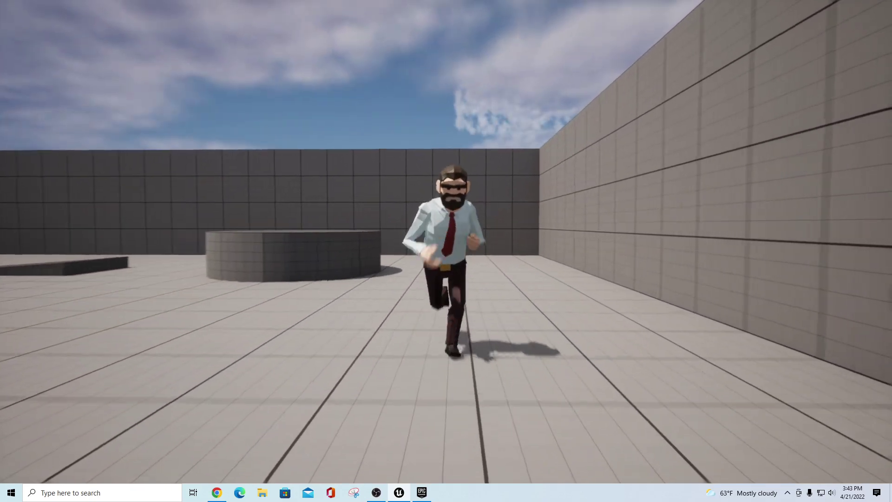
{"action": "key", "text": "s"}
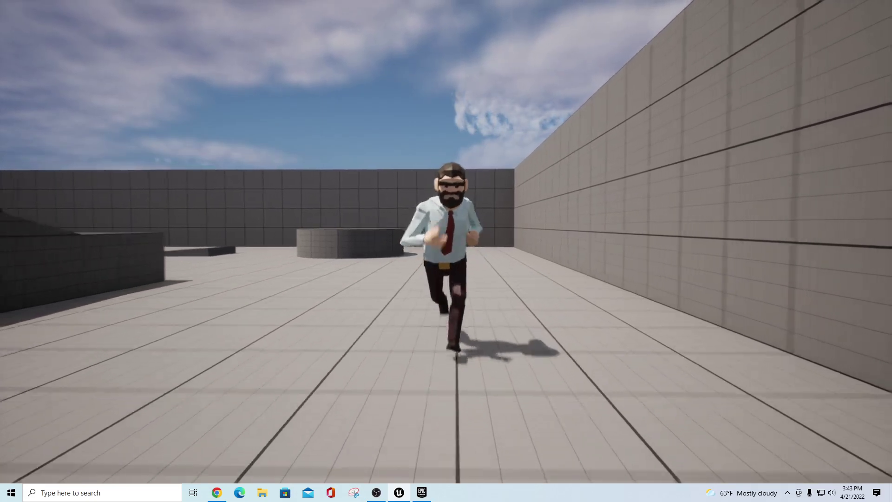
{"action": "key", "text": "w"}
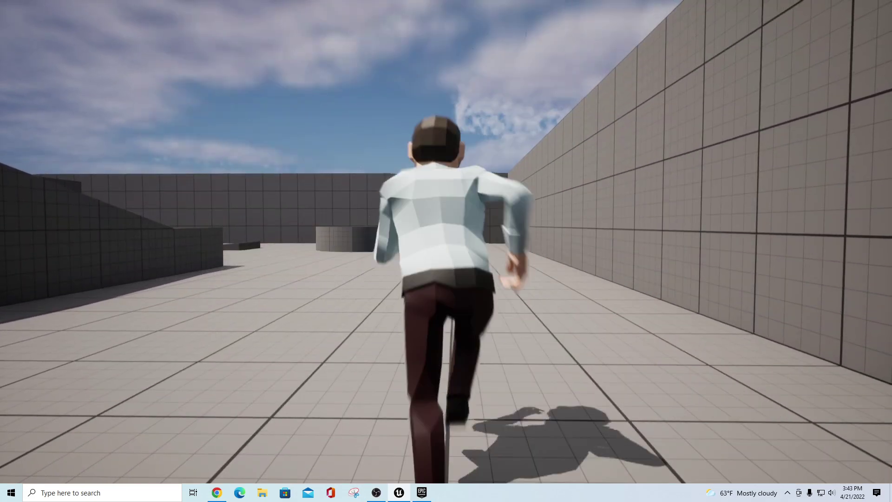
{"action": "key", "text": "s"}
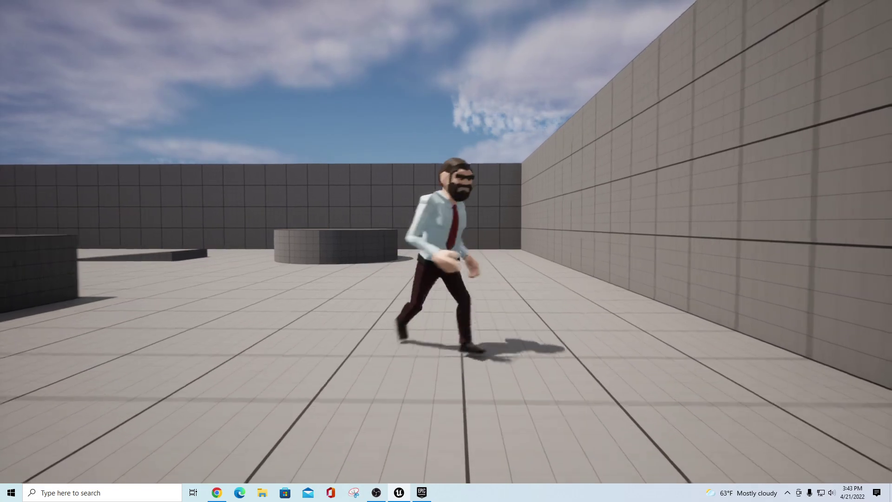
{"action": "key", "text": "w"}
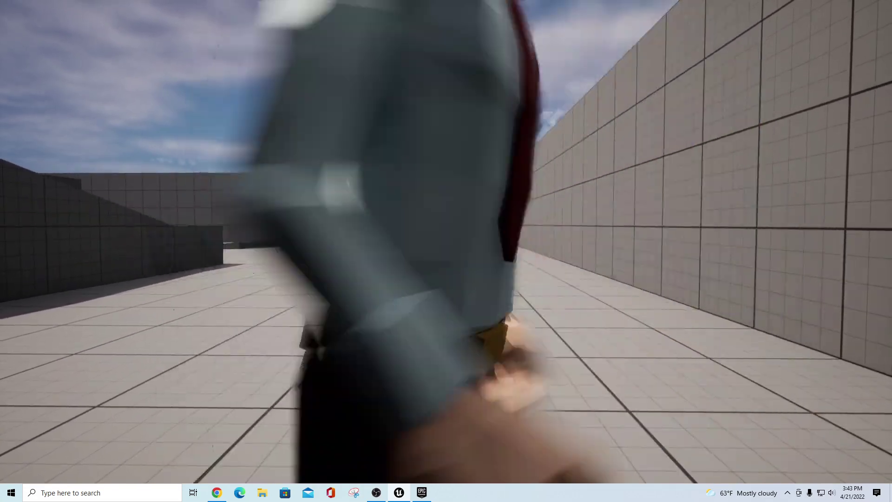
{"action": "key", "text": "w"}
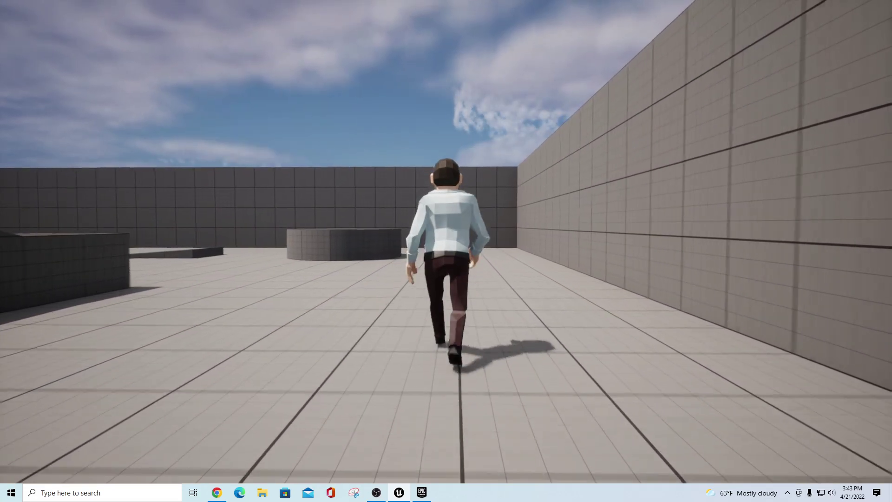
{"action": "key", "text": "space"}
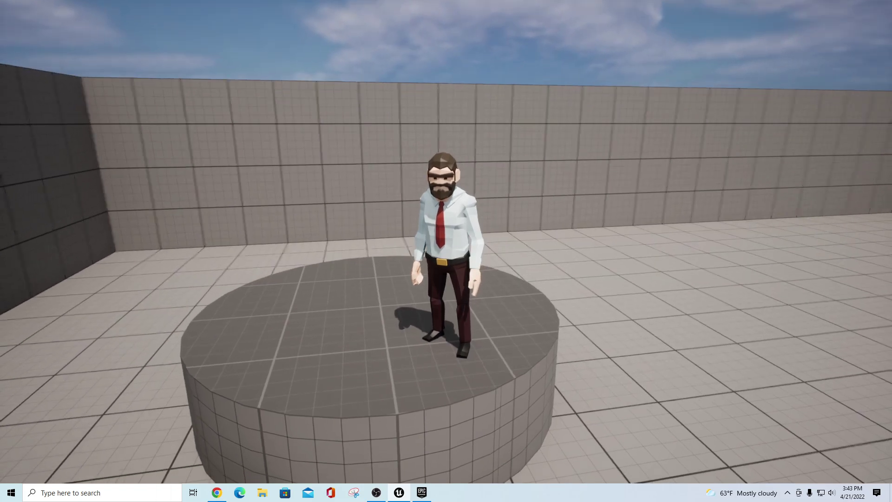
{"action": "key", "text": "Escape"}
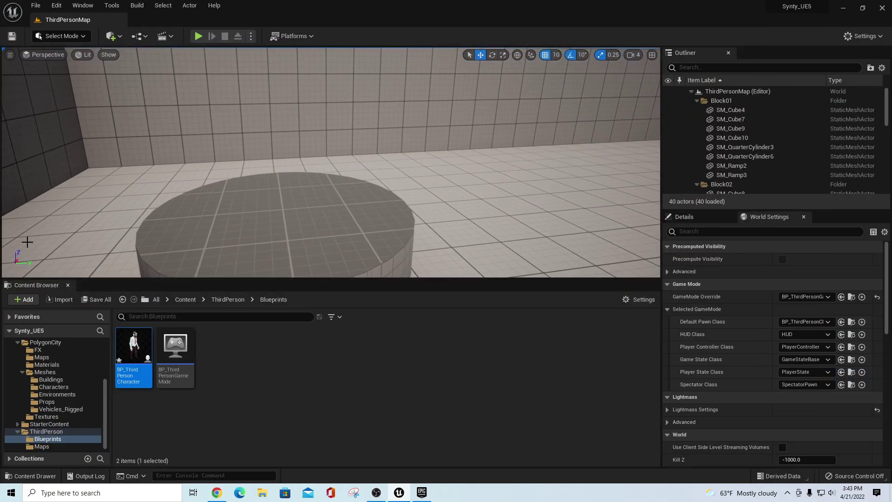
Open BP_ThirdPersonCharacter and set the Skeletal Mesh of its CharacterMesh component to SK_Character_BusinessWoman
{"action": "double_click", "coordinate": [133, 356]}
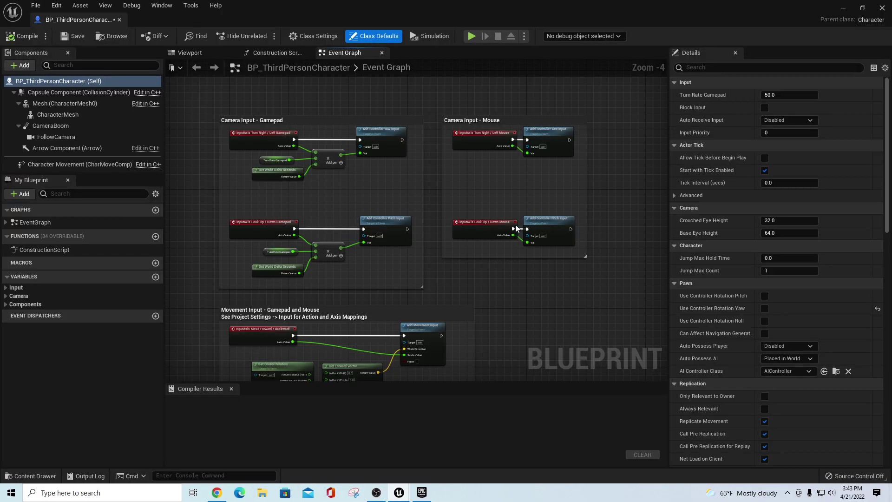
{"action": "left_click", "coordinate": [65, 103]}
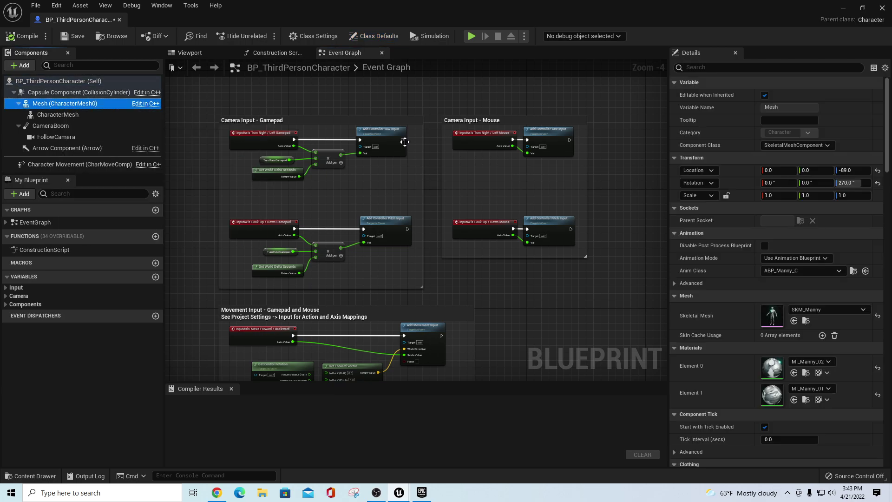
{"action": "left_click", "coordinate": [57, 114]}
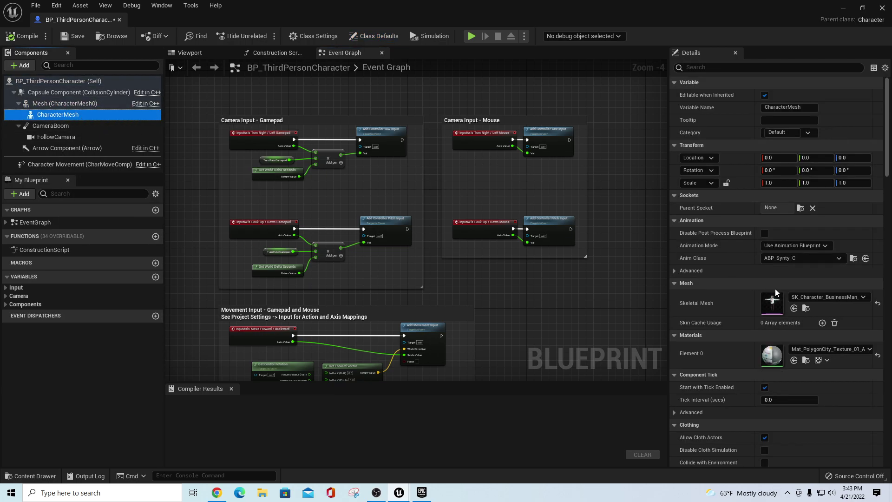
{"action": "left_click", "coordinate": [863, 297]}
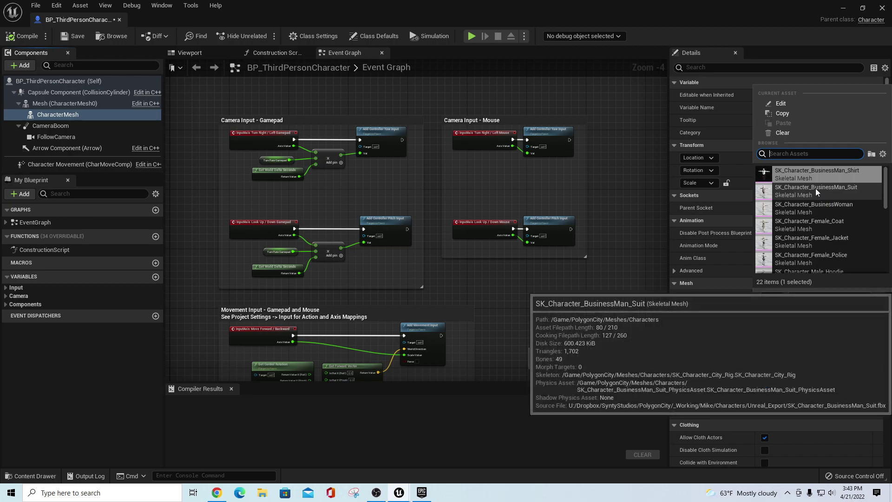
{"action": "left_click", "coordinate": [810, 208]}
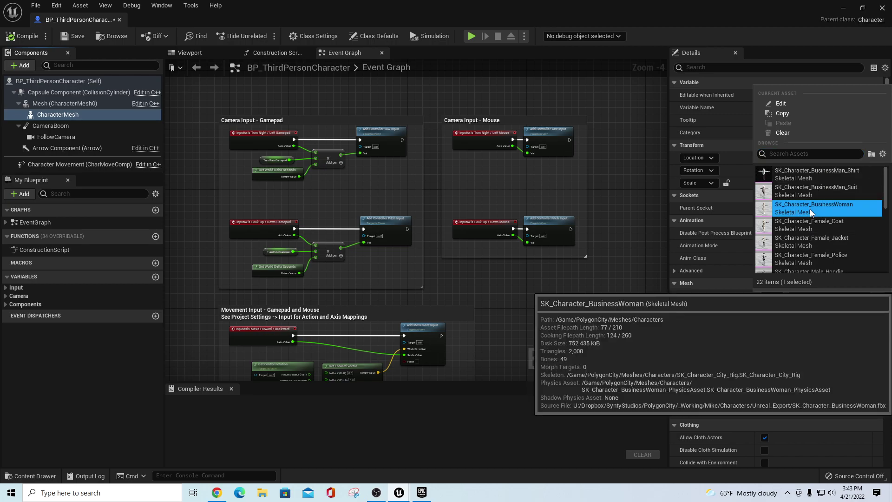
Set the CharacterMesh's Skeletal Mesh to SK_Character_Male_Police, then compile, save and dock the blueprint editor beside the ThirdPersonMap level
{"action": "scroll", "coordinate": [827, 218], "scroll_direction": "down", "scroll_amount": 2}
{"action": "left_click", "coordinate": [863, 253]}
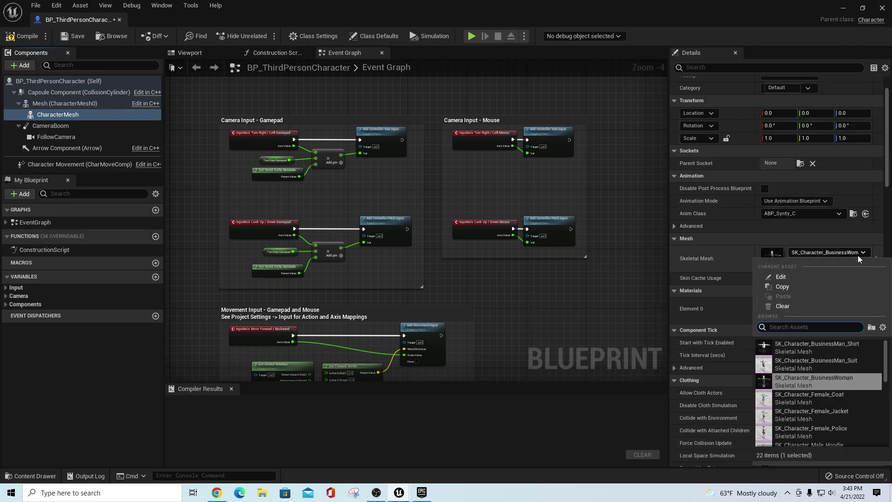
{"action": "scroll", "coordinate": [838, 381], "scroll_direction": "down", "scroll_amount": 5}
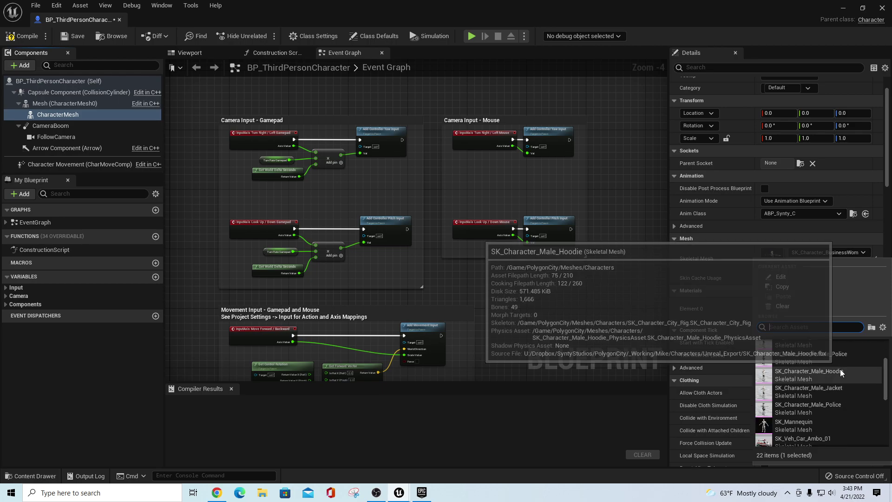
{"action": "left_click", "coordinate": [827, 403]}
{"action": "left_click", "coordinate": [22, 38]}
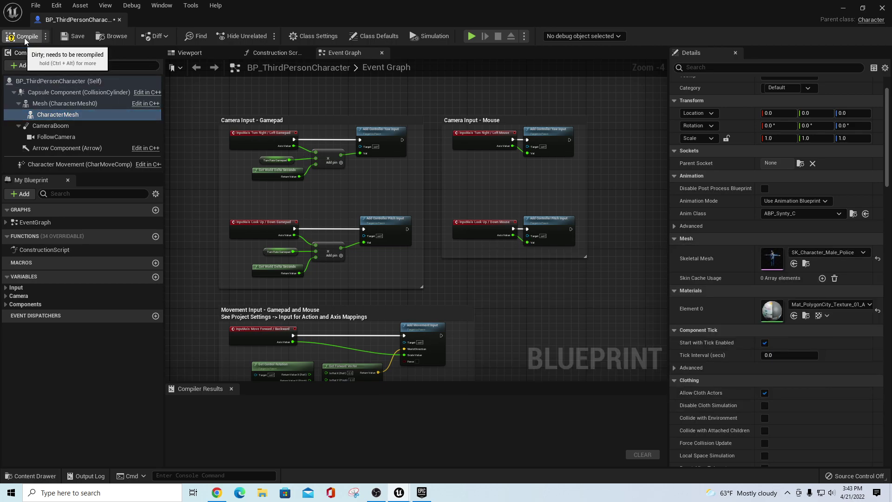
{"action": "left_click", "coordinate": [64, 37]}
{"action": "left_click_drag", "start_coordinate": [74, 19], "coordinate": [174, 24]}
Play ThirdPersonMap in the viewport, run and jump the police character around to check its animations, and stop playing
{"action": "left_click", "coordinate": [77, 19]}
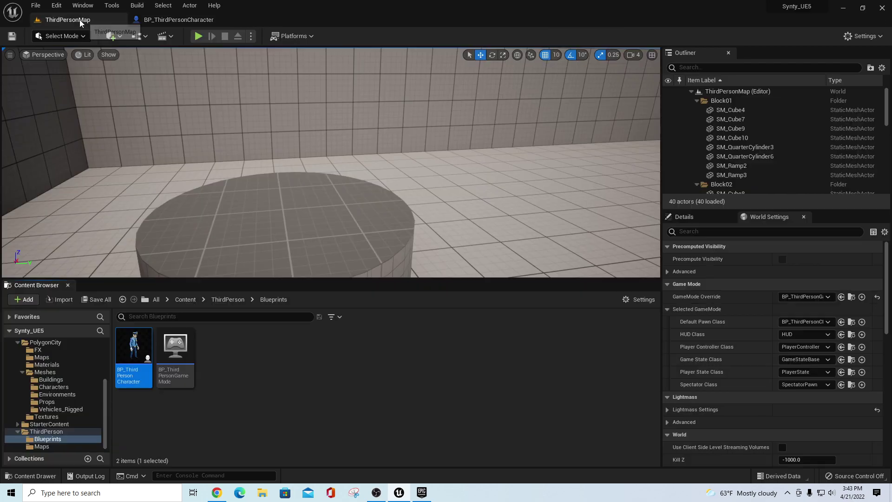
{"action": "left_click", "coordinate": [201, 36]}
{"action": "left_click", "coordinate": [398, 182]}
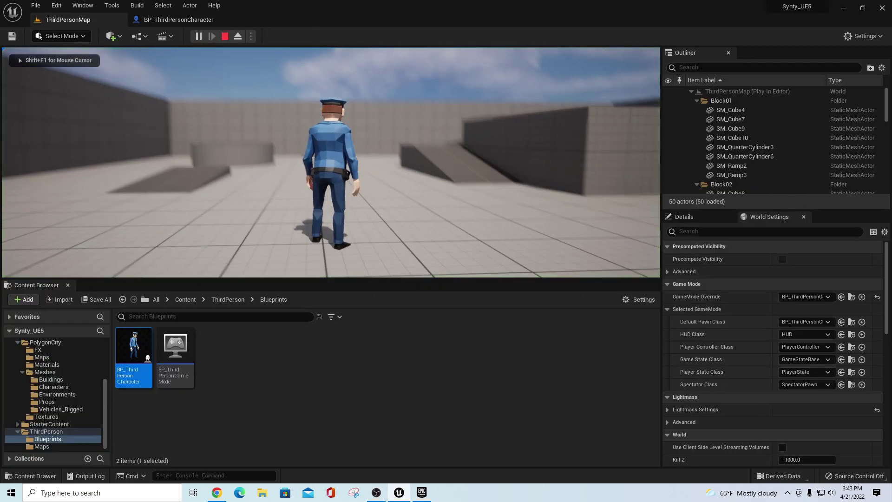
{"action": "key", "text": "w"}
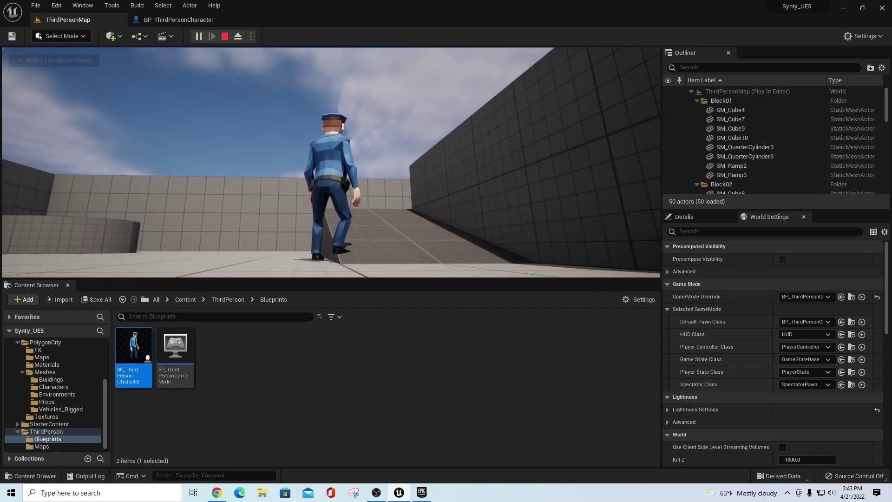
{"action": "key", "text": "w"}
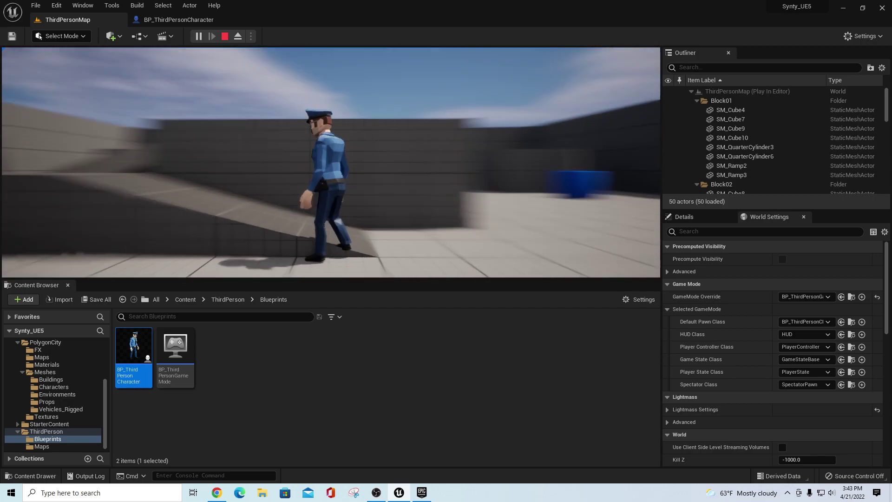
{"action": "key", "text": "w"}
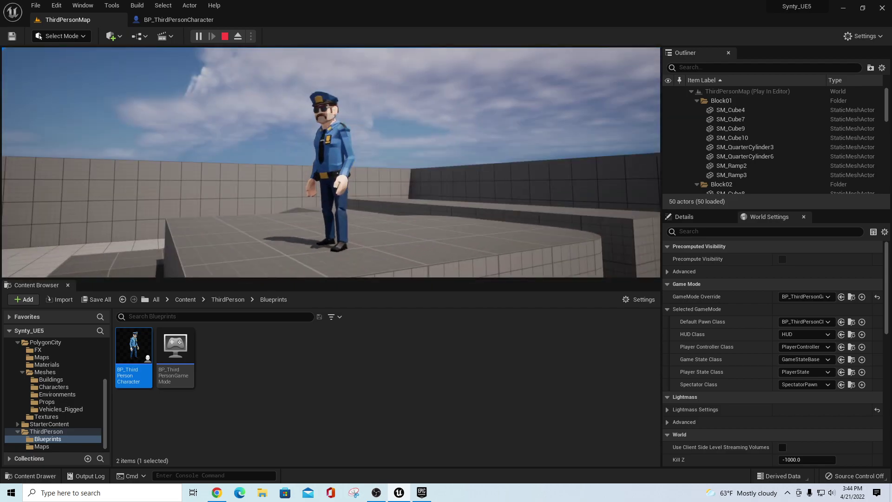
{"action": "key", "text": "space"}
{"action": "key", "text": "w"}
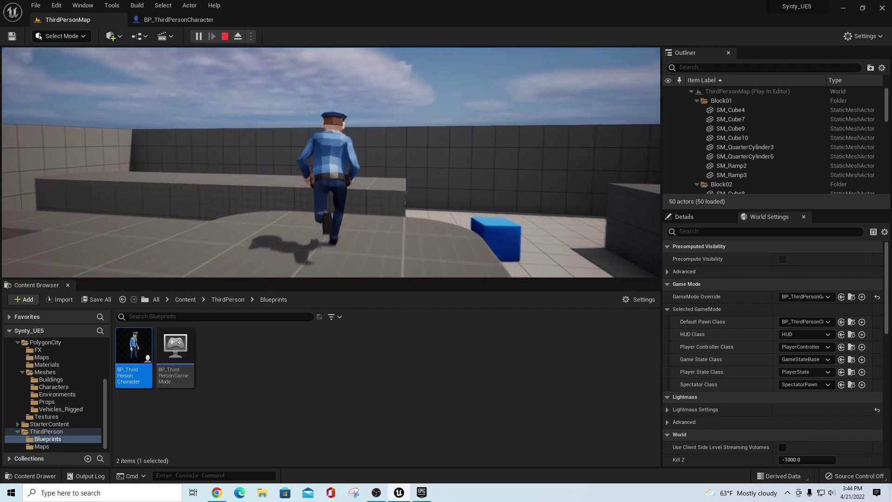
{"action": "key", "text": "w"}
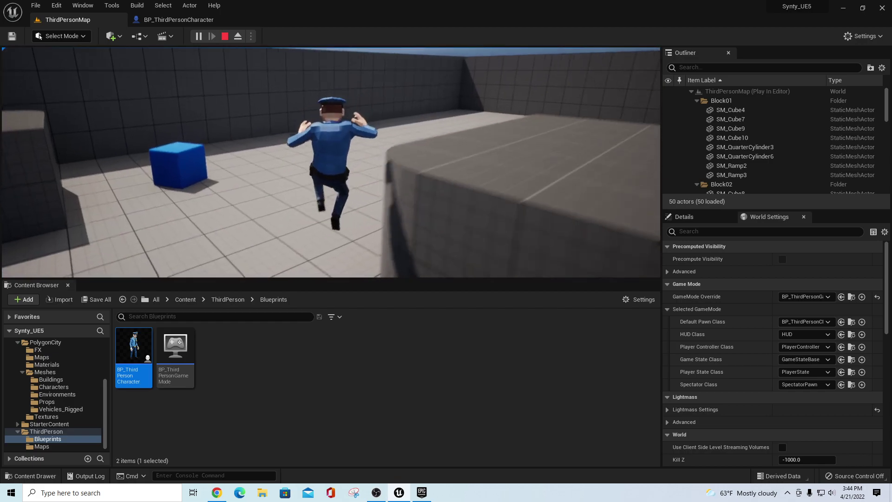
{"action": "key", "text": "w"}
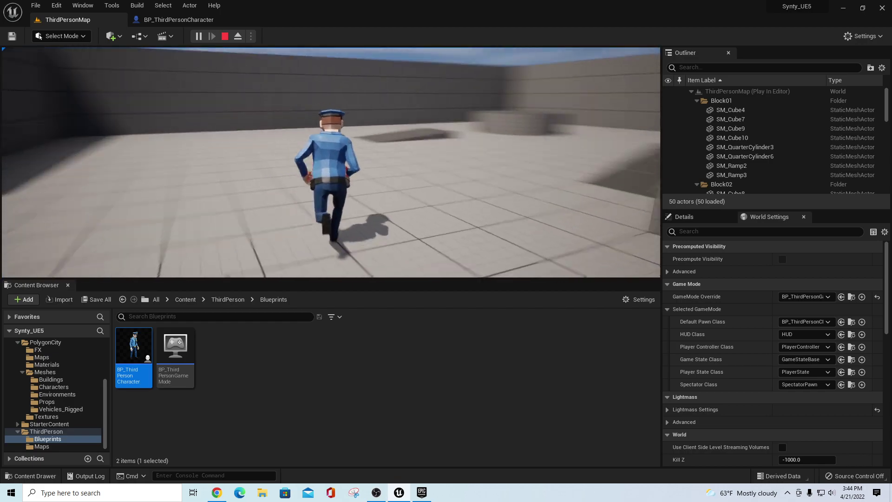
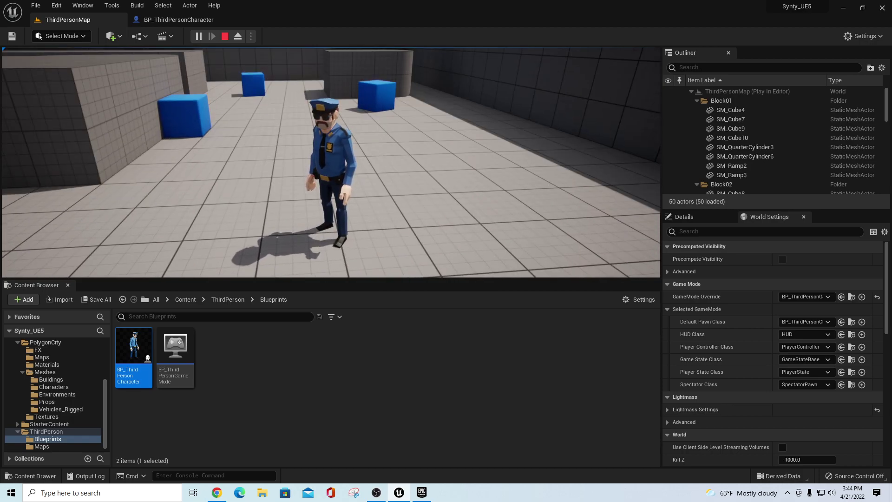
{"action": "key", "text": "Escape"}
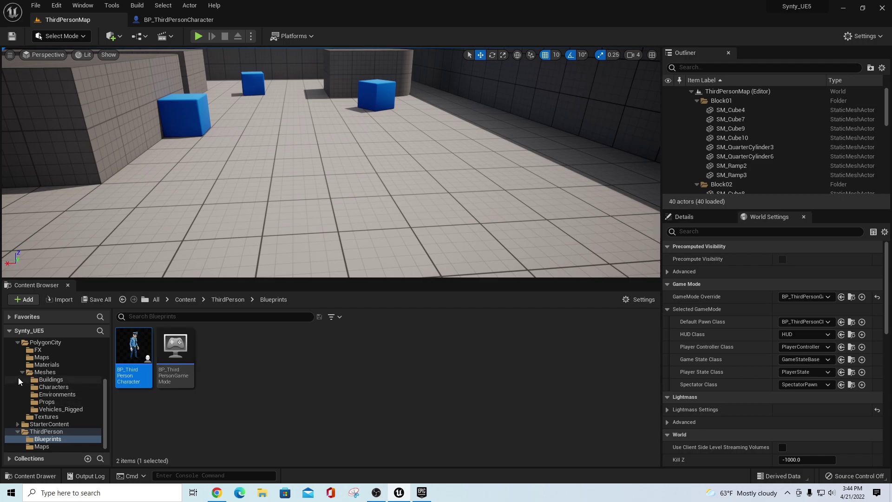
Browse to Content/Characters/Mannequins/Meshes and open the SK_Mannequin skeleton
{"action": "scroll", "coordinate": [23, 372], "scroll_direction": "up", "scroll_amount": 2}
{"action": "left_click_drag", "start_coordinate": [103, 381], "coordinate": [104, 342]}
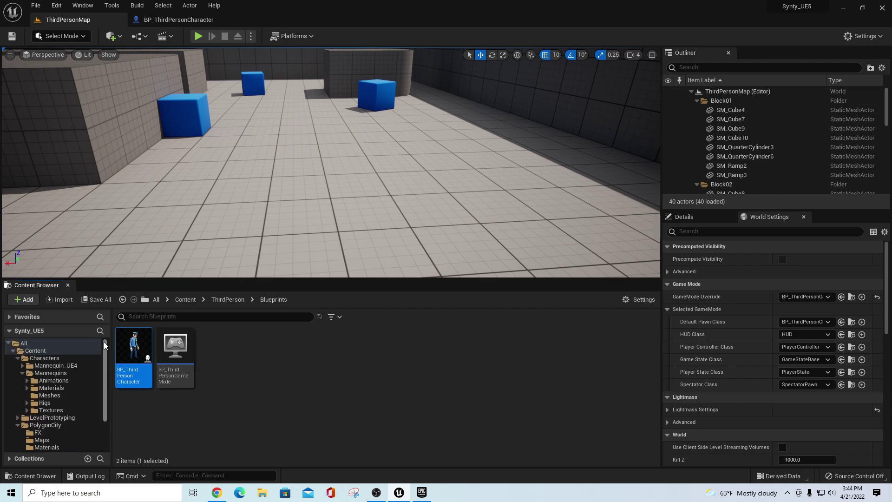
{"action": "left_click", "coordinate": [24, 373]}
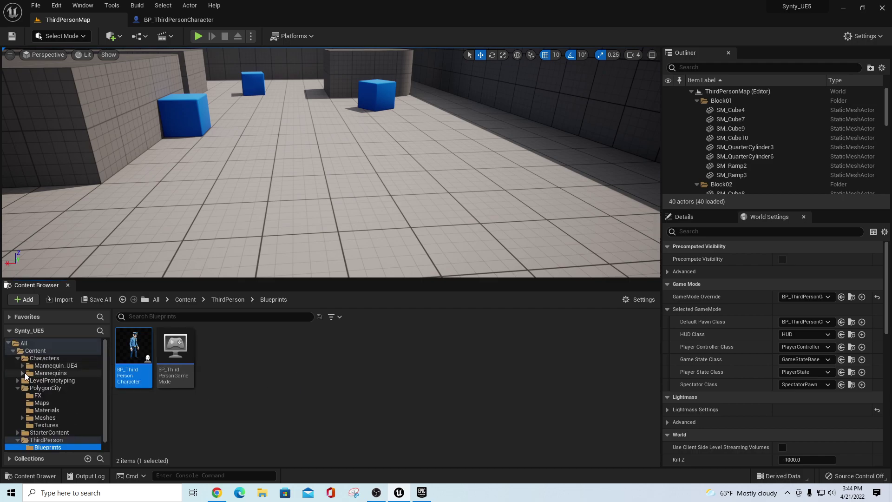
{"action": "left_click", "coordinate": [38, 354]}
{"action": "double_click", "coordinate": [175, 348]}
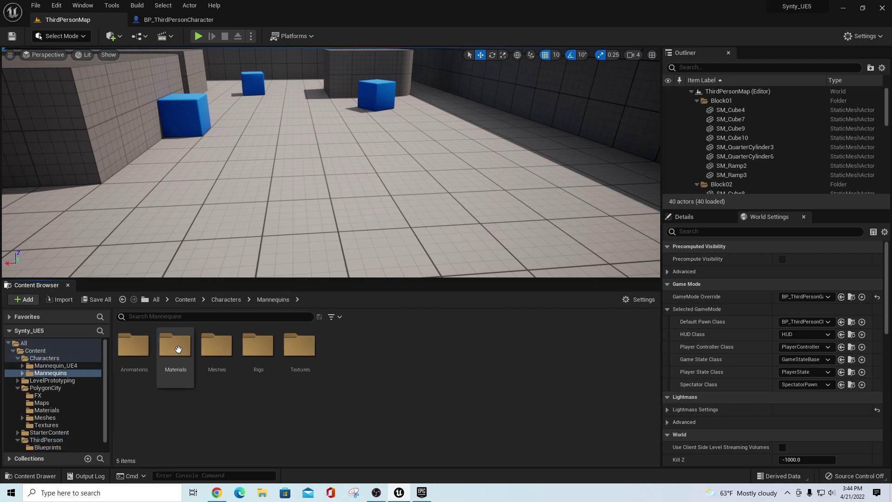
{"action": "double_click", "coordinate": [217, 350]}
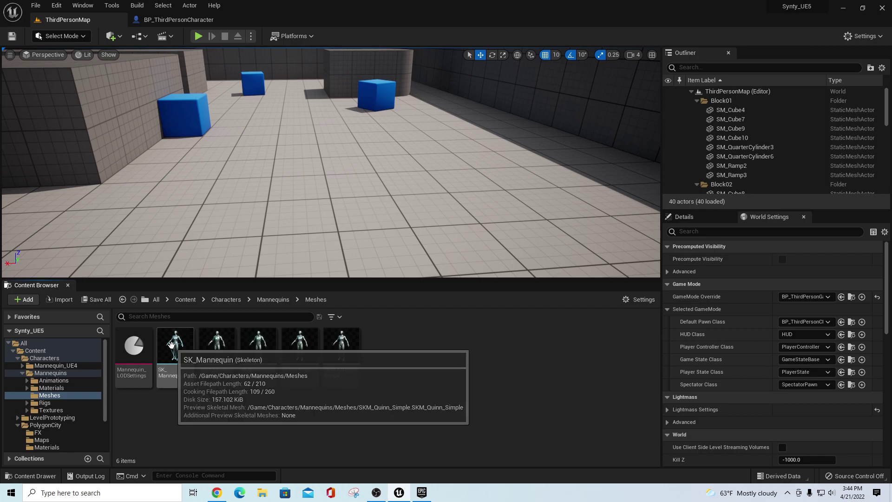
{"action": "double_click", "coordinate": [175, 355]}
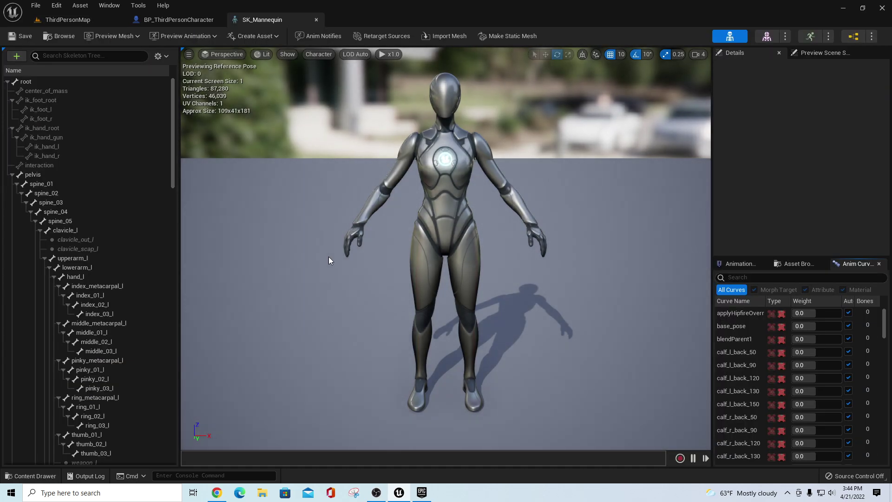
Show the Asset Details of SK_Mannequin to view its Compatible Skeletons setting, then close them and minimize the editor
{"action": "left_click", "coordinate": [110, 6]}
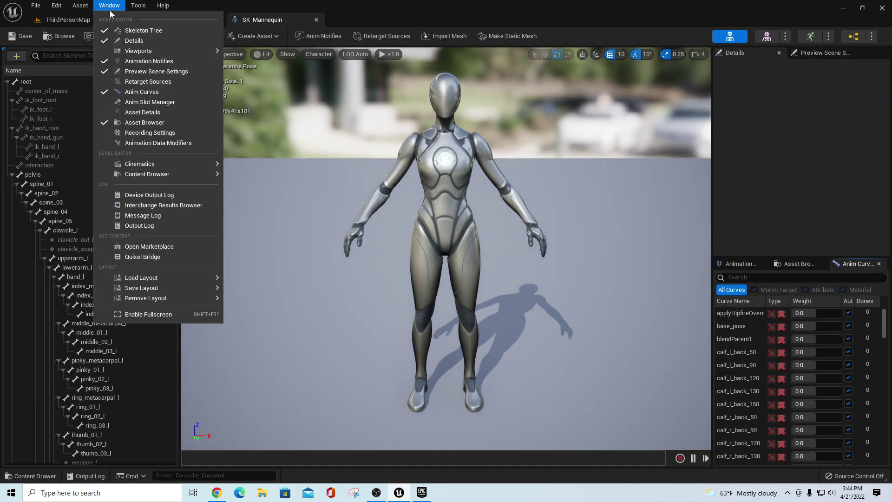
{"action": "left_click", "coordinate": [133, 113]}
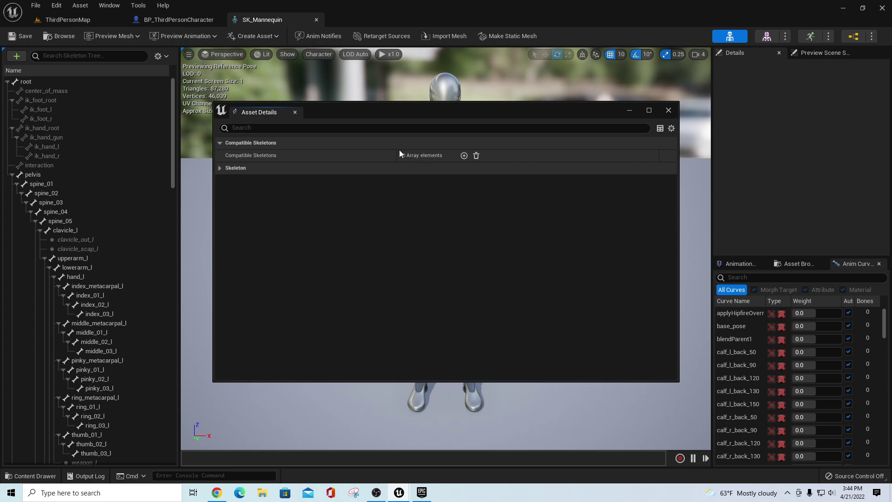
{"action": "left_click", "coordinate": [668, 111]}
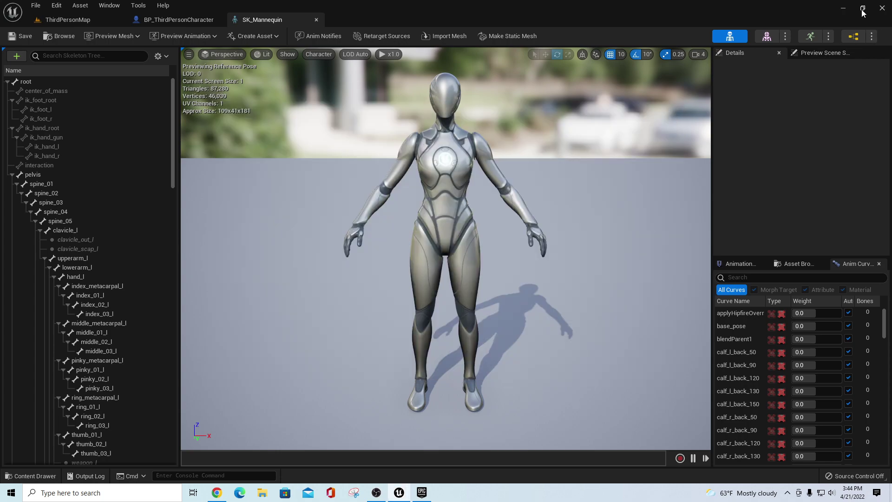
{"action": "left_click", "coordinate": [844, 10]}
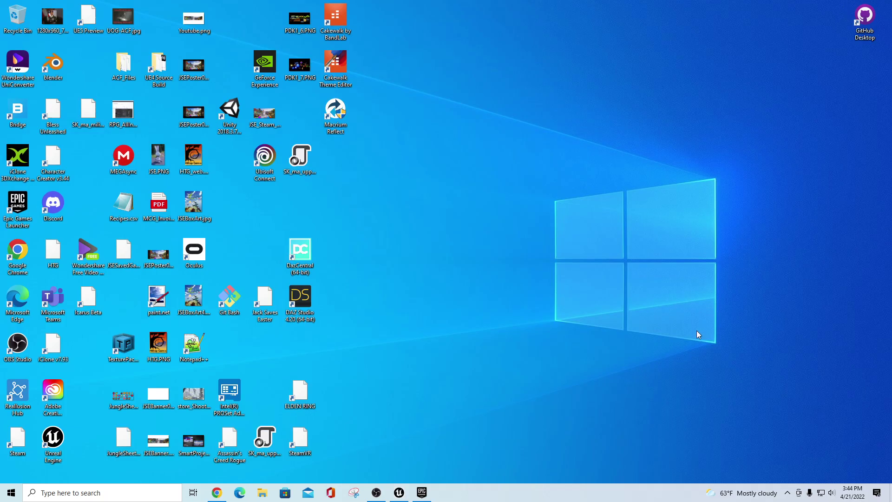
Switch to the Epic Games Launcher, clear the polygon vault search and filter the vault by the Animations category
{"action": "left_click", "coordinate": [421, 494]}
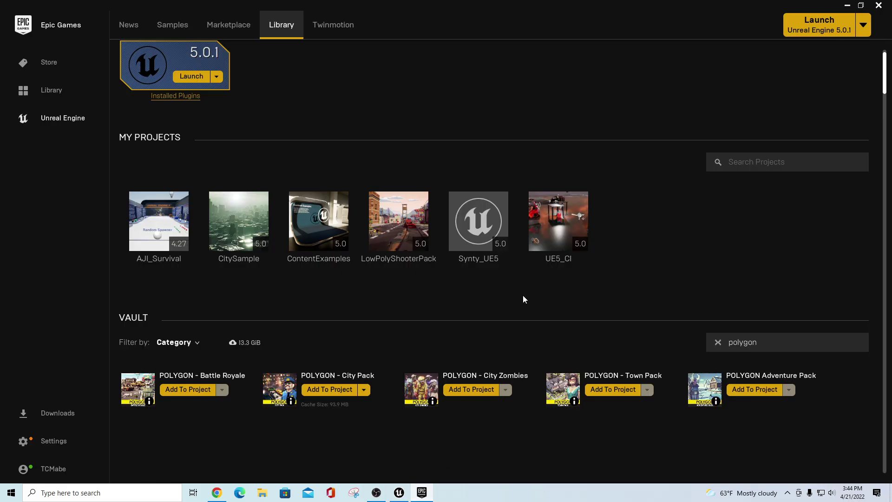
{"action": "left_click", "coordinate": [718, 342]}
{"action": "left_click", "coordinate": [174, 343]}
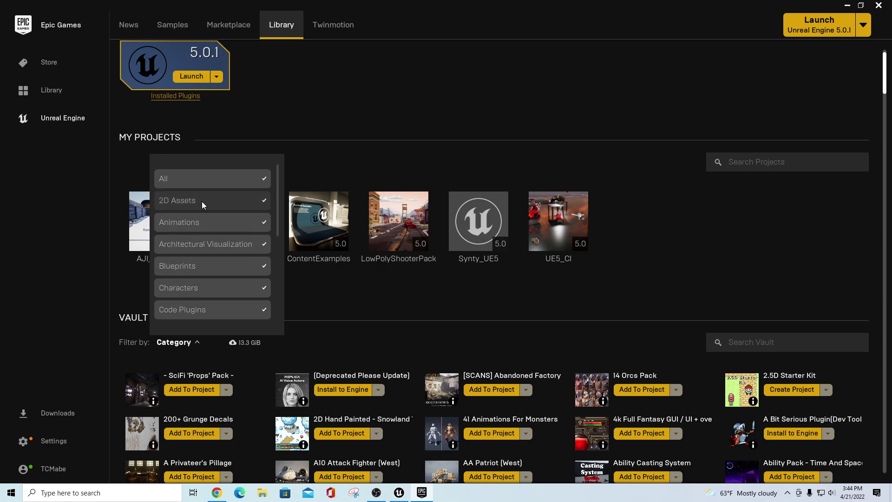
{"action": "left_click", "coordinate": [186, 223]}
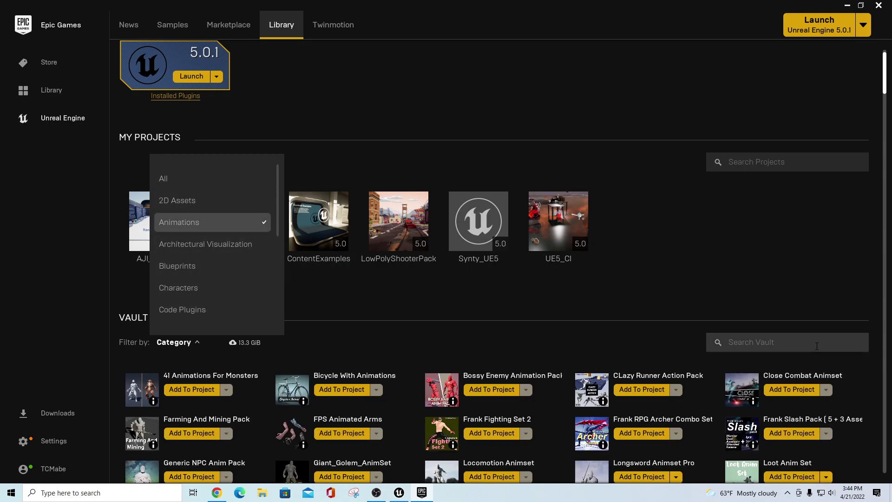
{"action": "scroll", "coordinate": [822, 356], "scroll_direction": "down", "scroll_amount": 3}
{"action": "scroll", "coordinate": [821, 364], "scroll_direction": "down", "scroll_amount": 1}
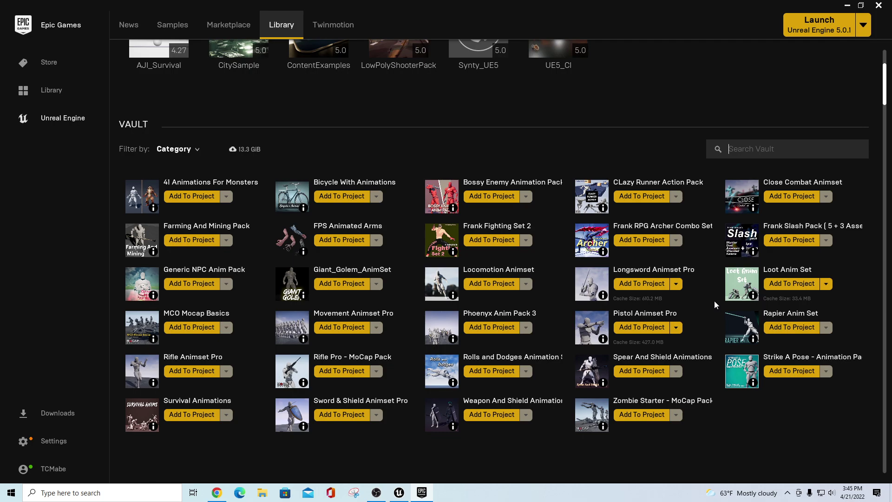
Add Longsword Animset Pro from the vault to the Synty_UE5 project
{"action": "left_click", "coordinate": [640, 286]}
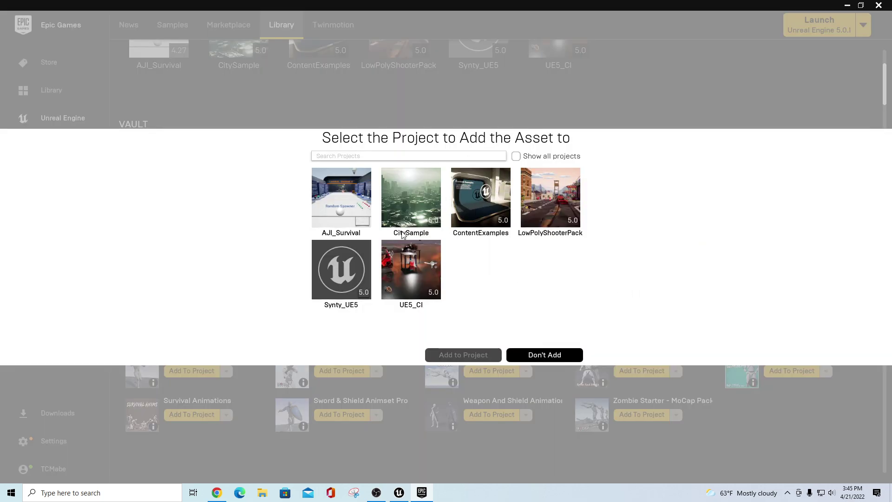
{"action": "left_click", "coordinate": [340, 274]}
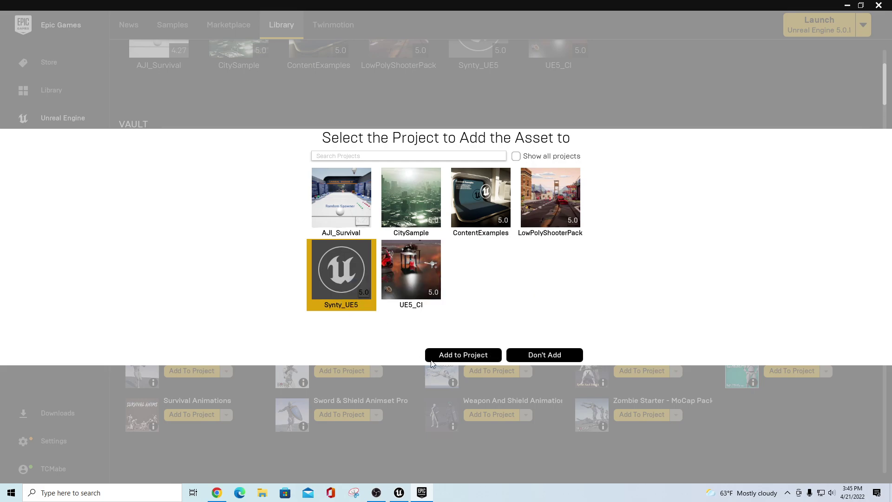
{"action": "left_click", "coordinate": [481, 355]}
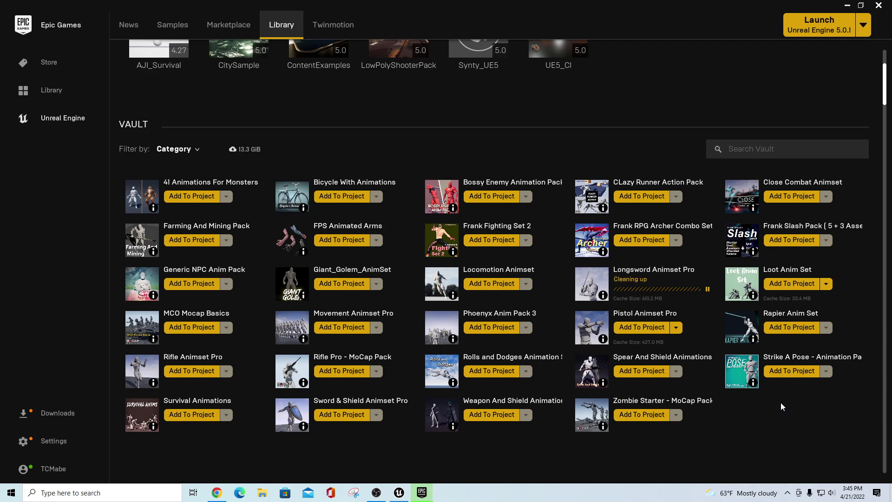
Switch back to the Unreal Editor, close the SK_Mannequin editor, and collapse the Mannequins and PolygonCity folders in ThirdPersonMap's content tree
{"action": "left_click", "coordinate": [399, 493]}
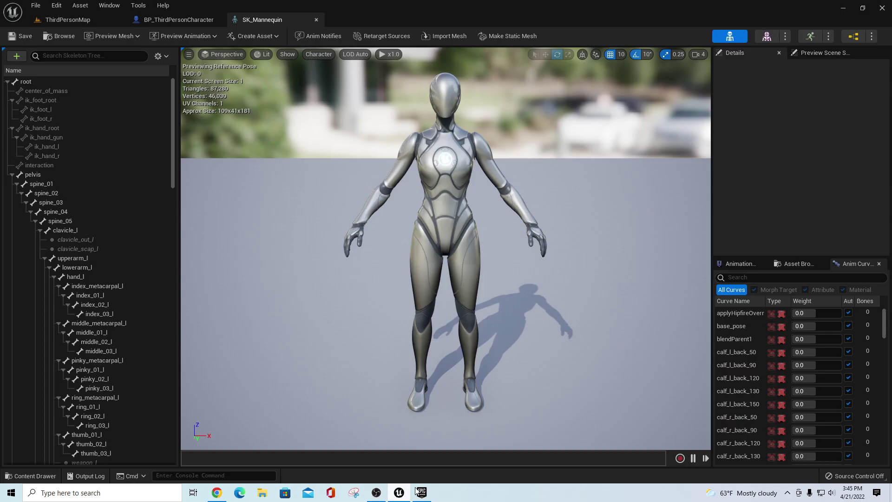
{"action": "left_click", "coordinate": [316, 19]}
{"action": "left_click", "coordinate": [66, 20]}
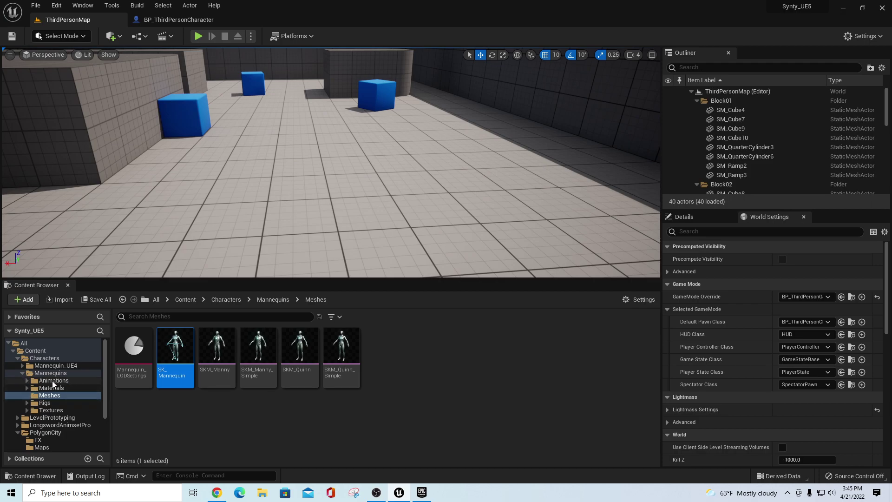
{"action": "double_click", "coordinate": [23, 372]}
{"action": "left_click", "coordinate": [17, 394]}
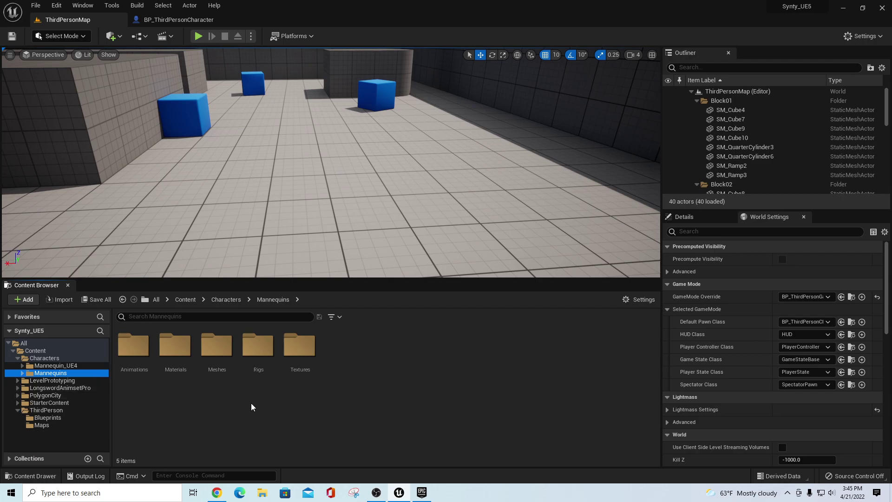
Browse to the LongswordAnimsetPro/Animations/InPlace folder
{"action": "left_click", "coordinate": [50, 388]}
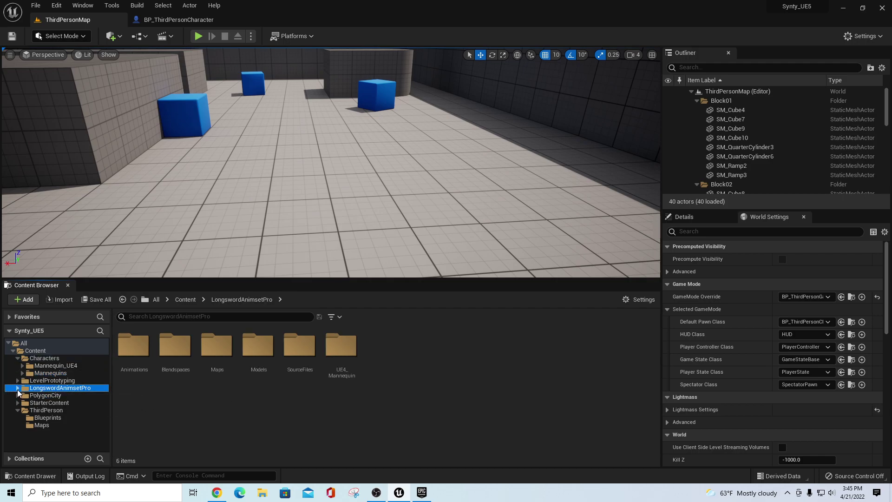
{"action": "left_click", "coordinate": [17, 388]}
{"action": "left_click", "coordinate": [33, 395]}
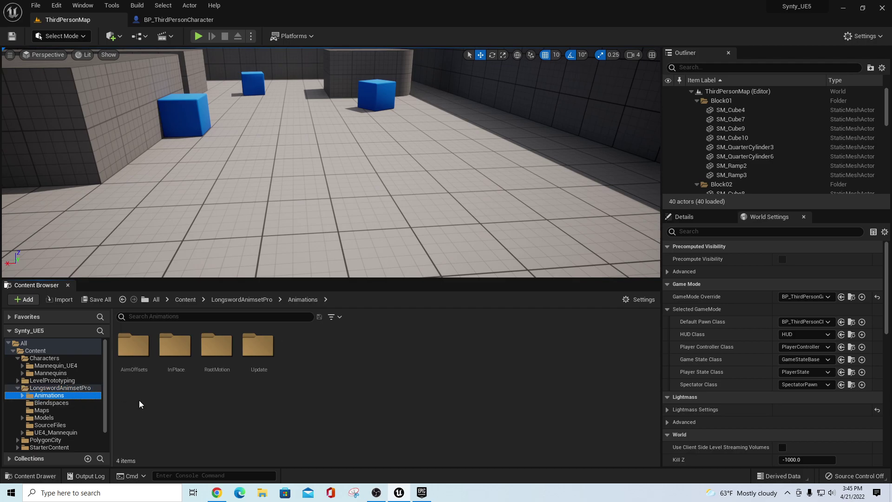
{"action": "double_click", "coordinate": [176, 350]}
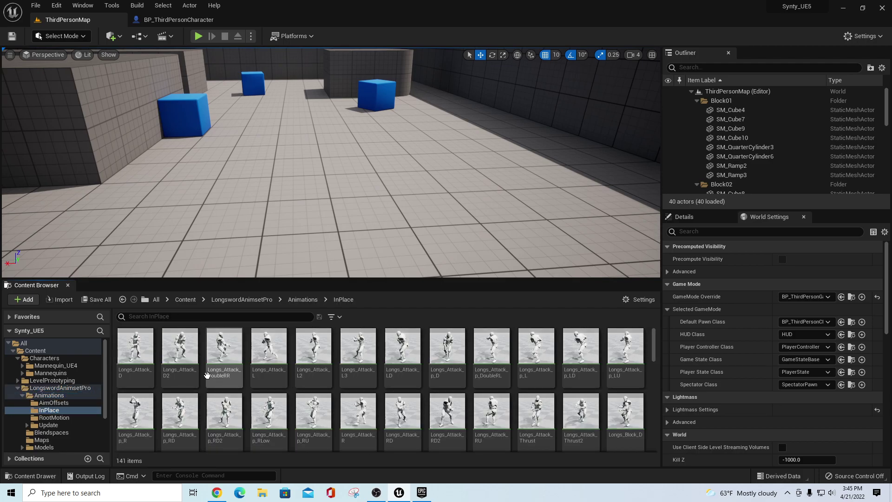
Find the skeleton used by the Longs_Attack_D2 animation in the content folders
{"action": "right_click", "coordinate": [182, 355]}
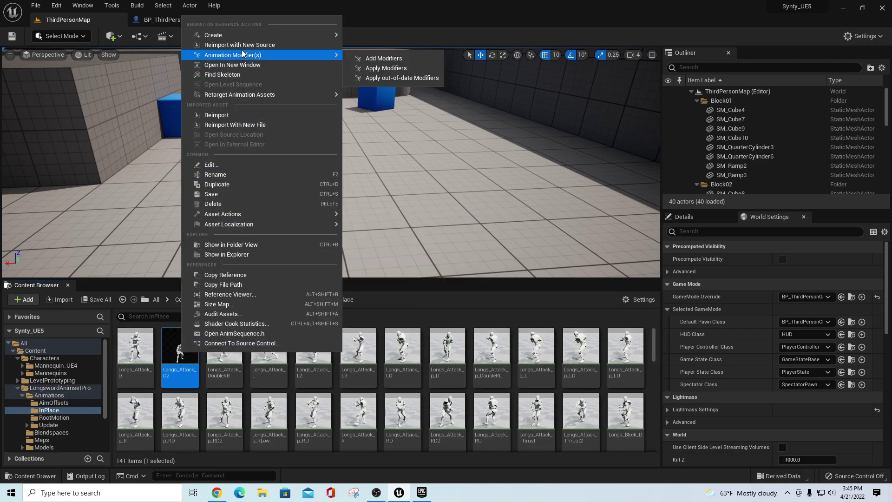
{"action": "left_click", "coordinate": [228, 74]}
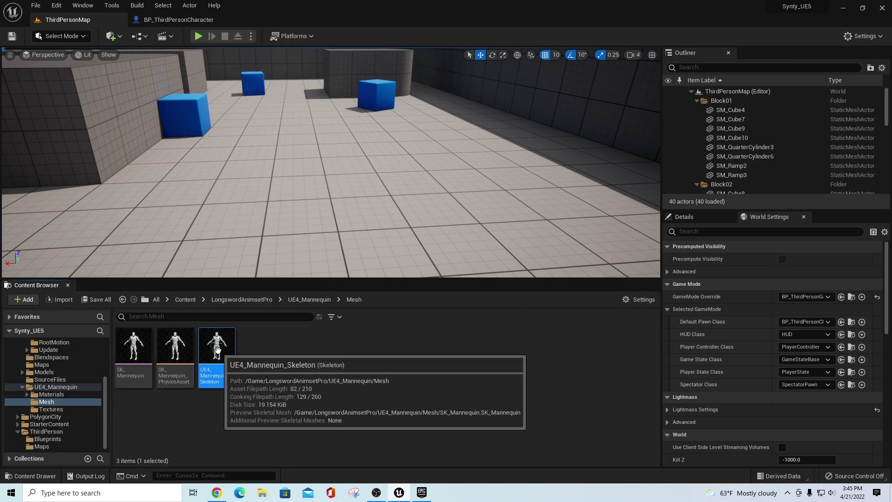
{"action": "left_click", "coordinate": [218, 375]}
{"action": "left_click", "coordinate": [286, 395]}
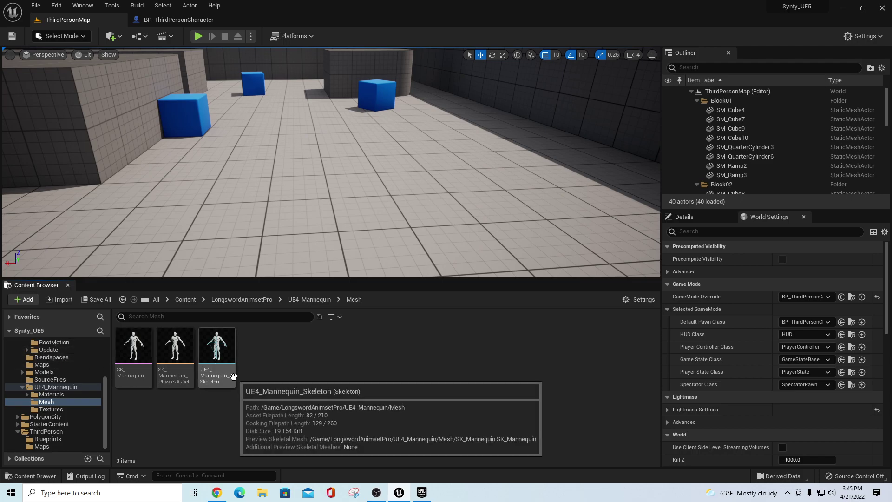
Browse to Content/Characters/Mannequins/Meshes and reopen the SK_Mannequin skeleton
{"action": "scroll", "coordinate": [102, 356], "scroll_direction": "up", "scroll_amount": 4}
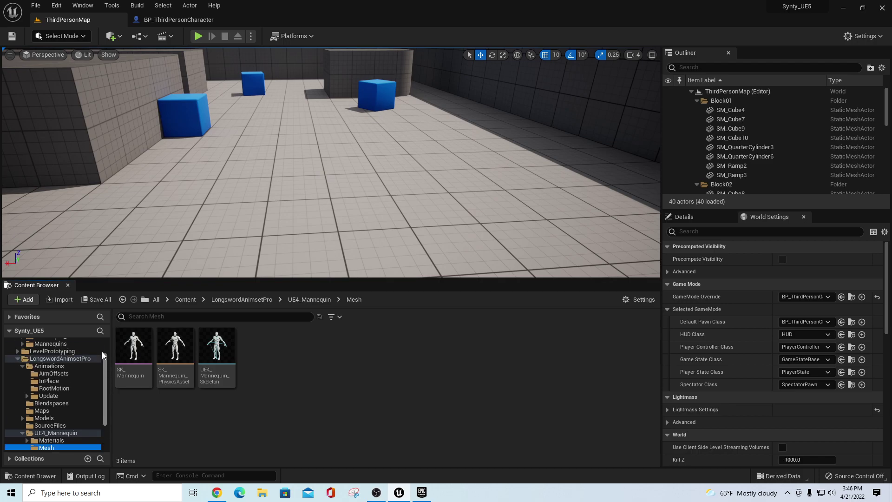
{"action": "left_click", "coordinate": [39, 358]}
{"action": "double_click", "coordinate": [186, 353]}
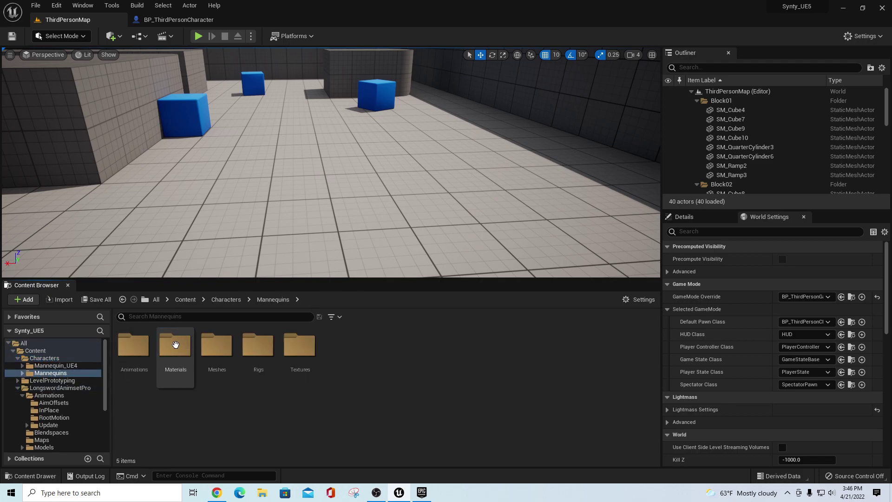
{"action": "double_click", "coordinate": [221, 353]}
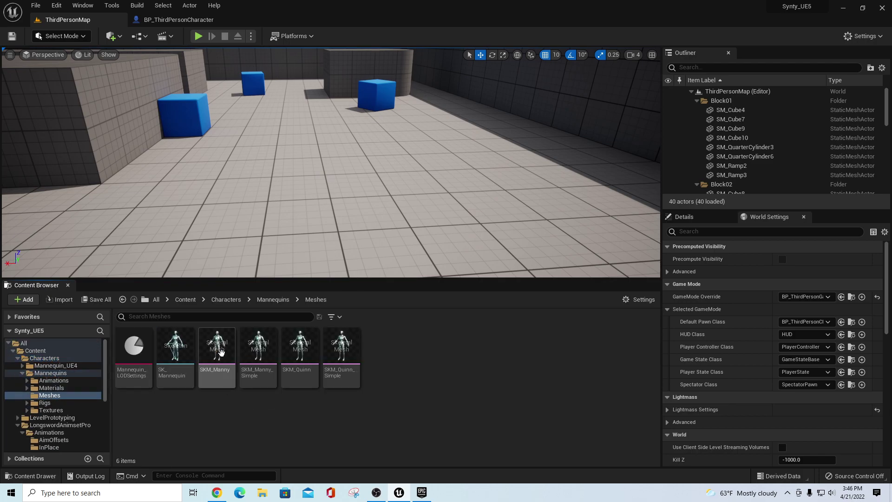
{"action": "double_click", "coordinate": [176, 346]}
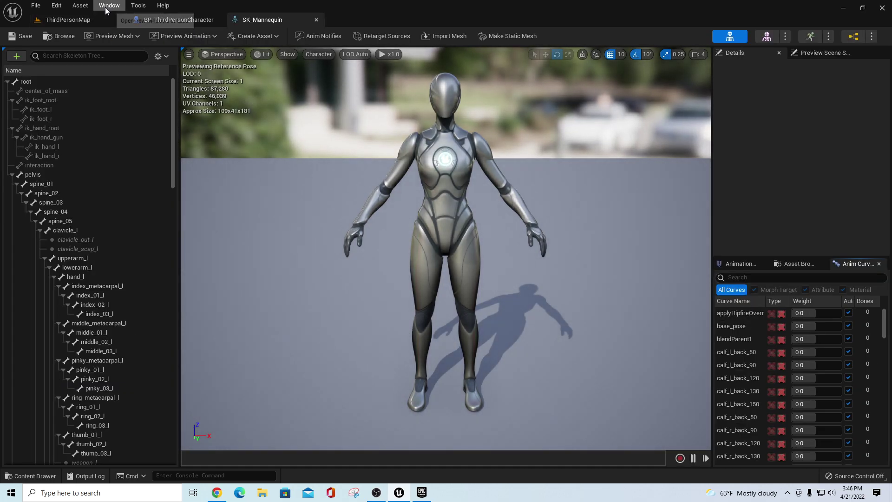
Add the Longsword pack's UE4_Mannequin_Skeleton to SK_Mannequin's Compatible Skeletons in Asset Details, then close the details window
{"action": "left_click", "coordinate": [109, 5]}
{"action": "left_click", "coordinate": [137, 112]}
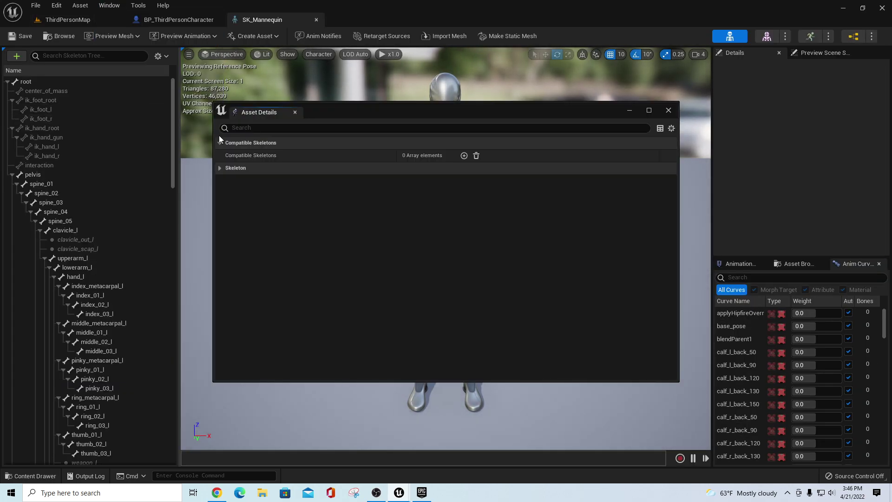
{"action": "left_click", "coordinate": [464, 155]}
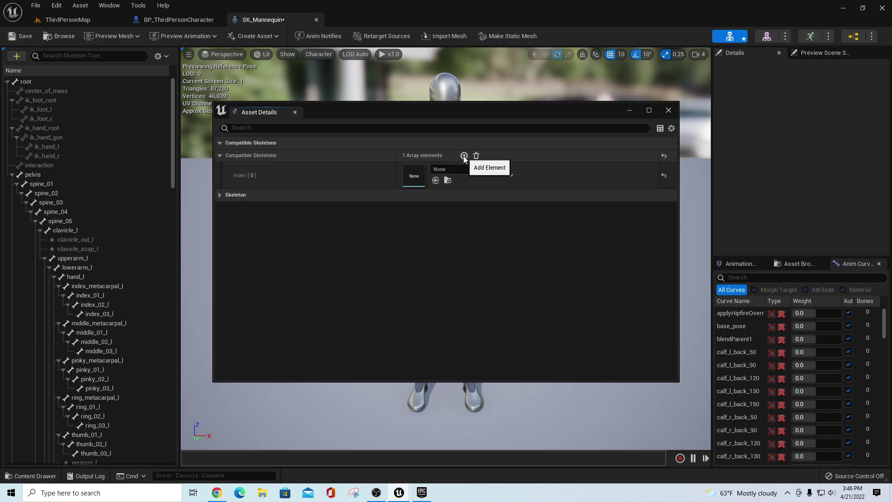
{"action": "left_click", "coordinate": [493, 170]}
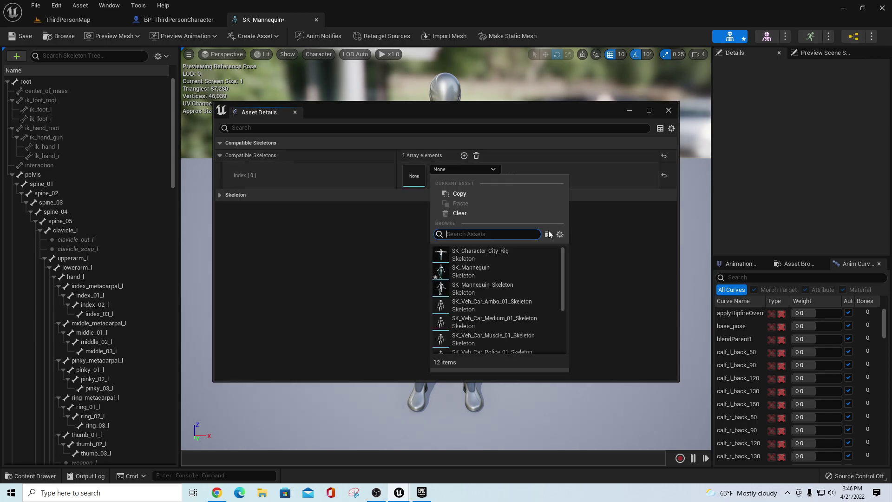
{"action": "left_click_drag", "start_coordinate": [562, 256], "coordinate": [498, 353]}
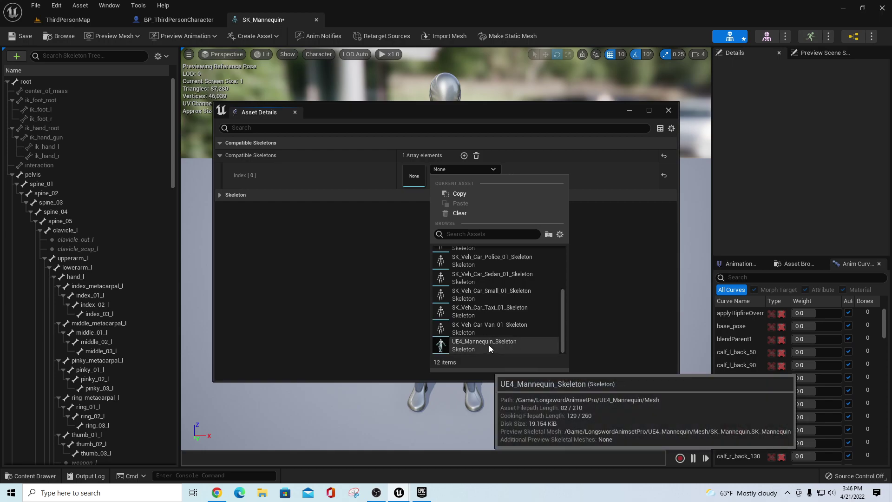
{"action": "left_click", "coordinate": [490, 347]}
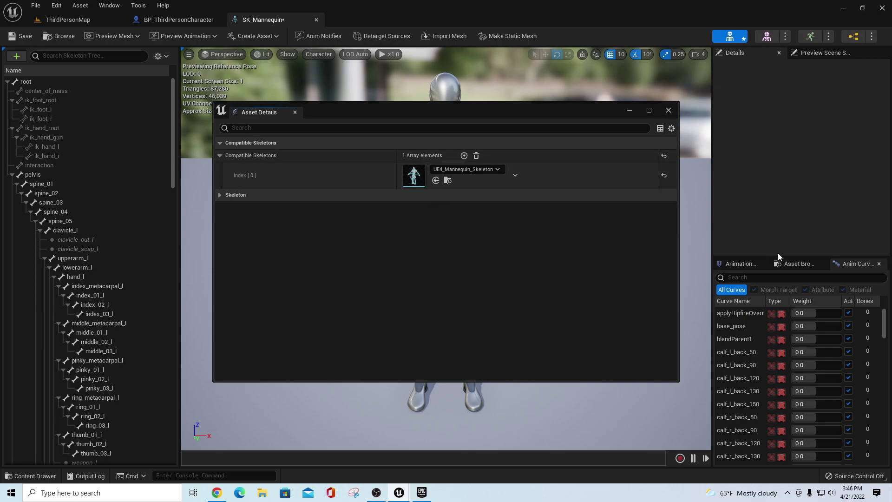
{"action": "left_click", "coordinate": [669, 112]}
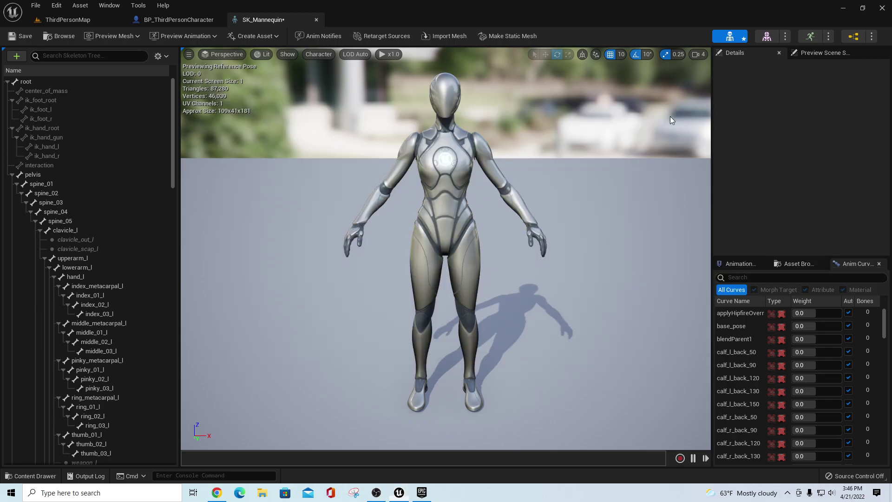
Show SK_Mannequin's Asset Browser, look through its list for the Longsword animations, and widen the panel to read their names
{"action": "left_click", "coordinate": [797, 263]}
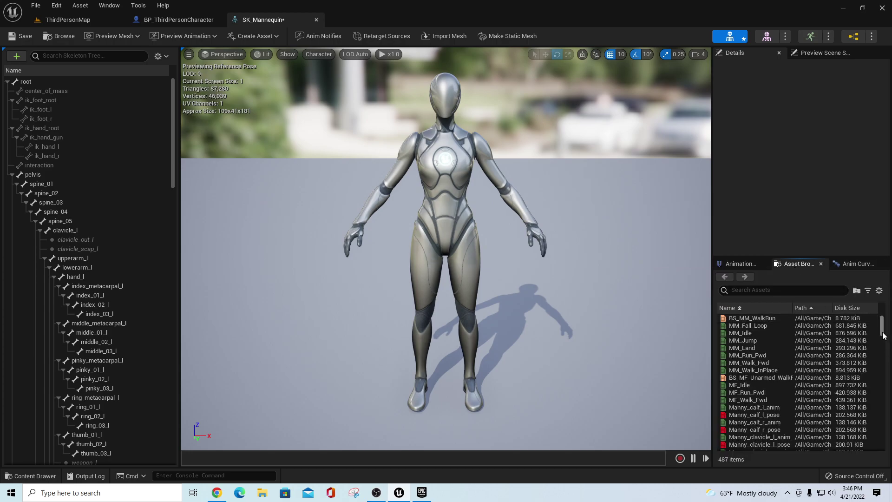
{"action": "left_click_drag", "start_coordinate": [882, 325], "coordinate": [882, 413]}
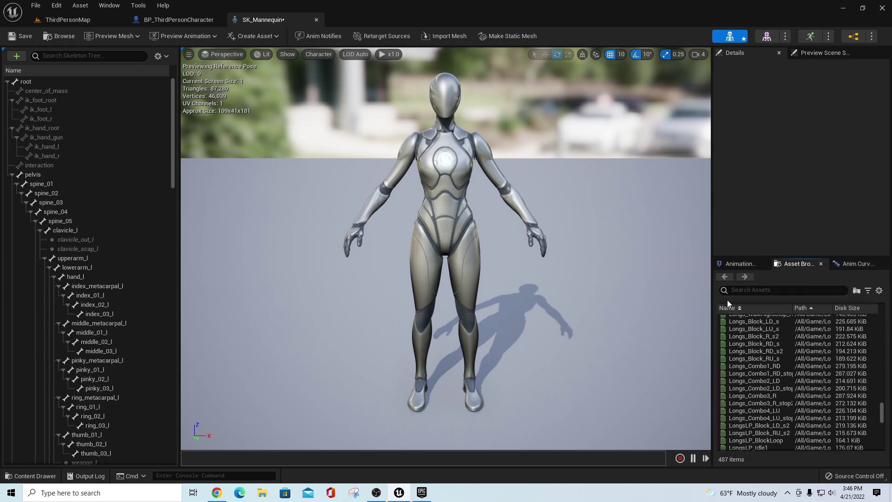
{"action": "left_click_drag", "start_coordinate": [711, 288], "coordinate": [588, 288]}
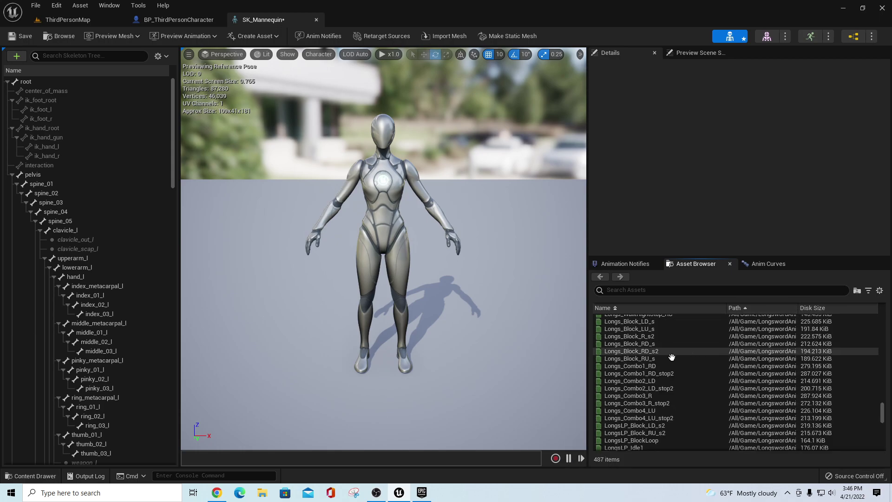
Open Longs_Block_RU_s and preview the Longs_WalkRight135, Longs_WalkLeft45 and Longs_WalkLeft animations
{"action": "left_click", "coordinate": [640, 359]}
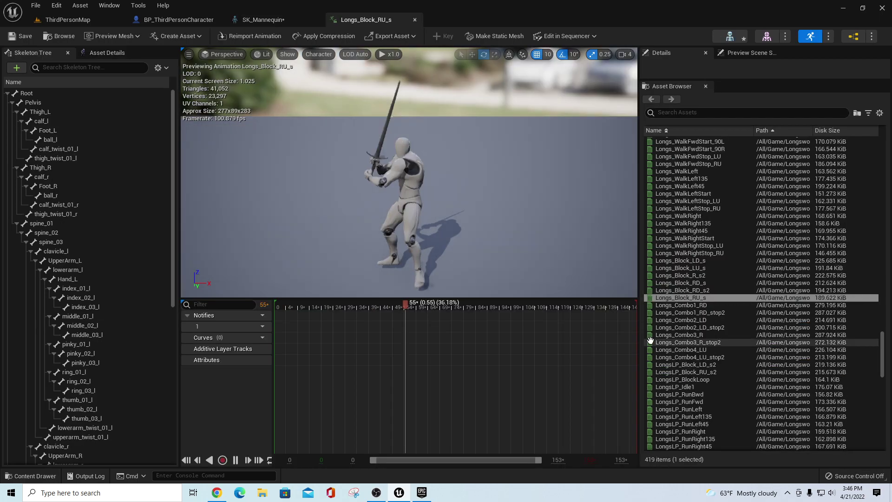
{"action": "double_click", "coordinate": [683, 221]}
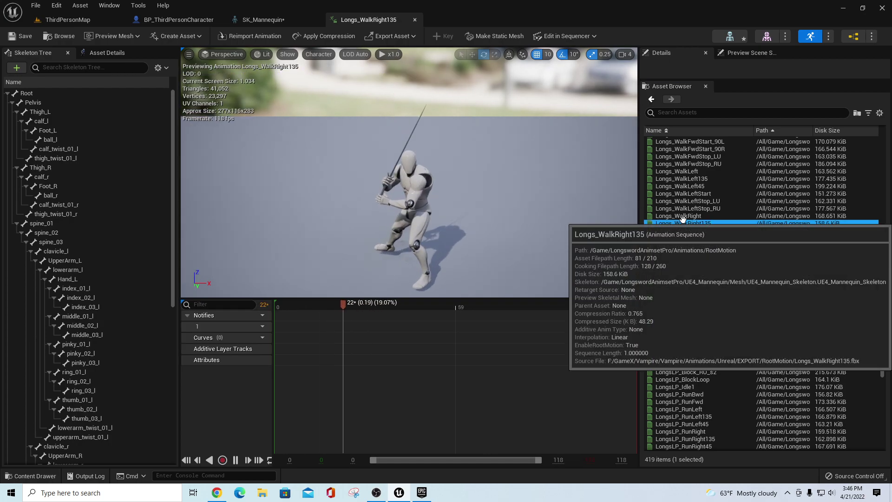
{"action": "double_click", "coordinate": [678, 186]}
{"action": "double_click", "coordinate": [674, 170]}
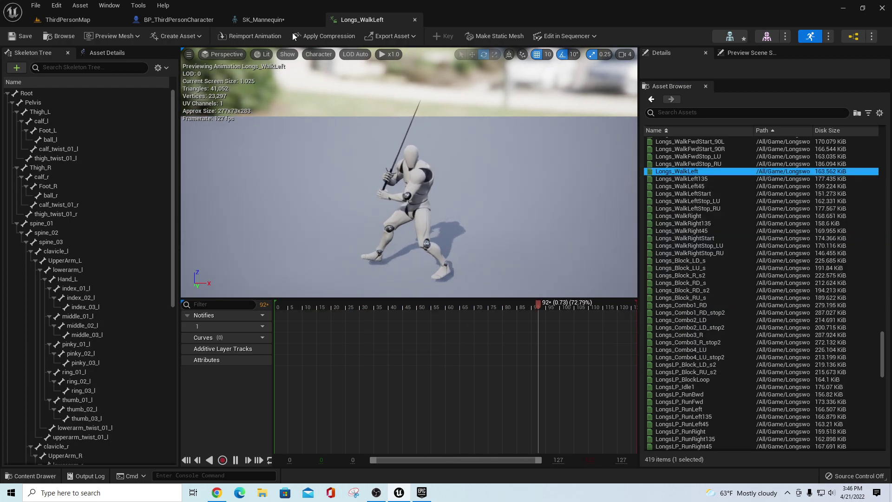
Close the animation, SK_Mannequin and BP_ThirdPersonCharacter editors, and collapse the Characters folder in the content tree
{"action": "left_click", "coordinate": [415, 19]}
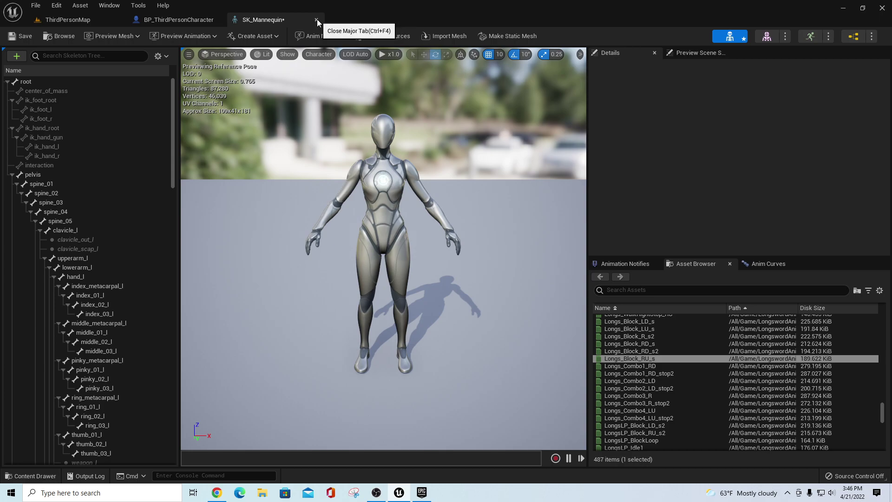
{"action": "left_click", "coordinate": [316, 20]}
{"action": "left_click", "coordinate": [220, 18]}
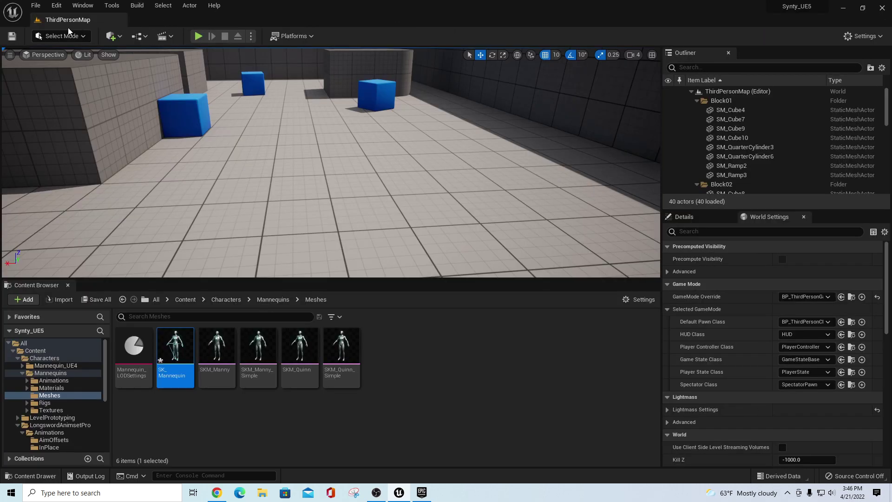
{"action": "left_click", "coordinate": [17, 361]}
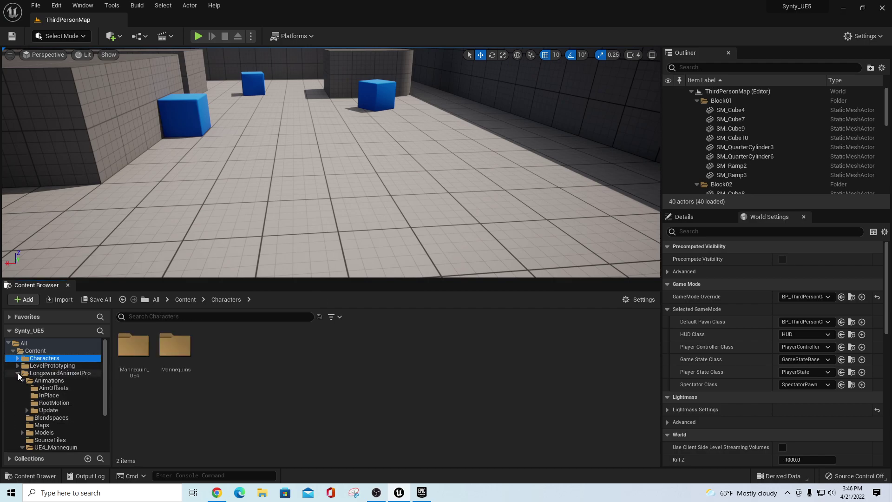
Look through the project's PolygonCity meshes and Mannequin_UE4 folders, collapsing the LongswordAnimsetPro and Characters folders in the content tree
{"action": "left_click", "coordinate": [18, 358]}
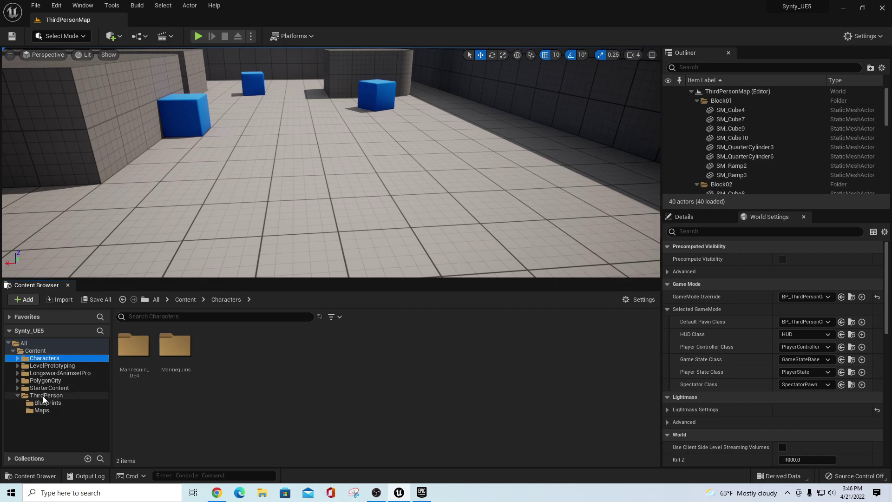
{"action": "left_click", "coordinate": [19, 380]}
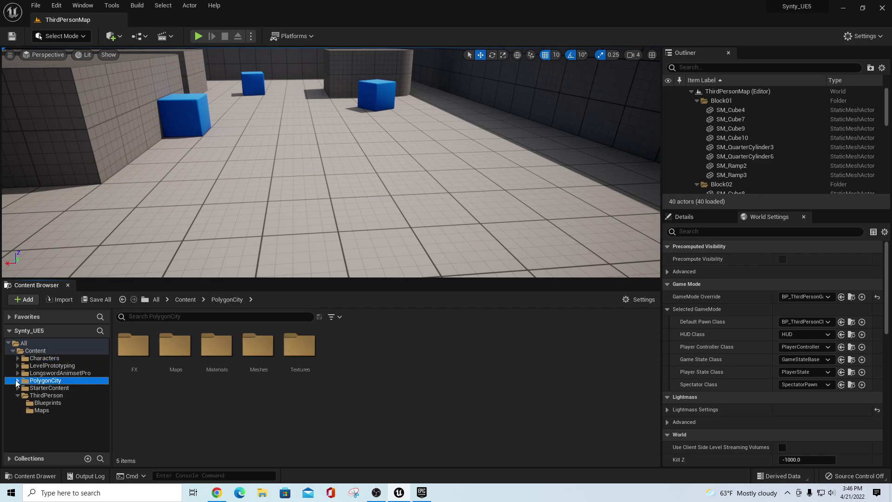
{"action": "left_click", "coordinate": [18, 380]}
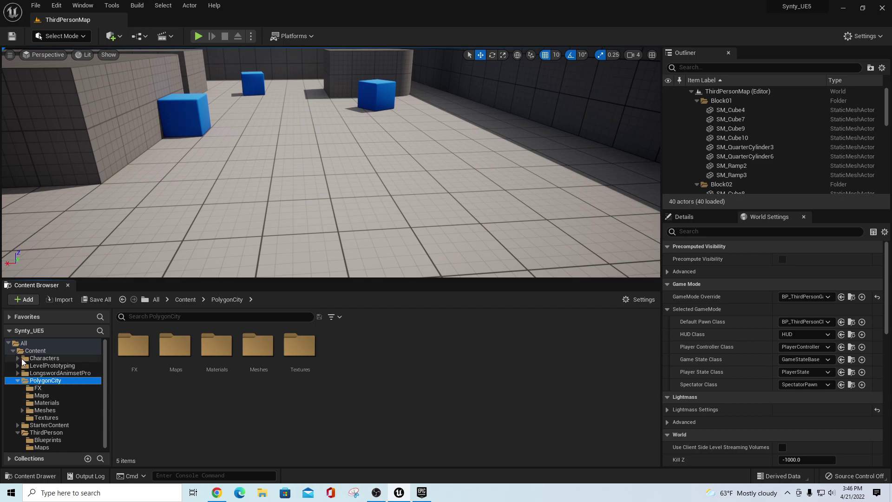
{"action": "left_click", "coordinate": [31, 410]}
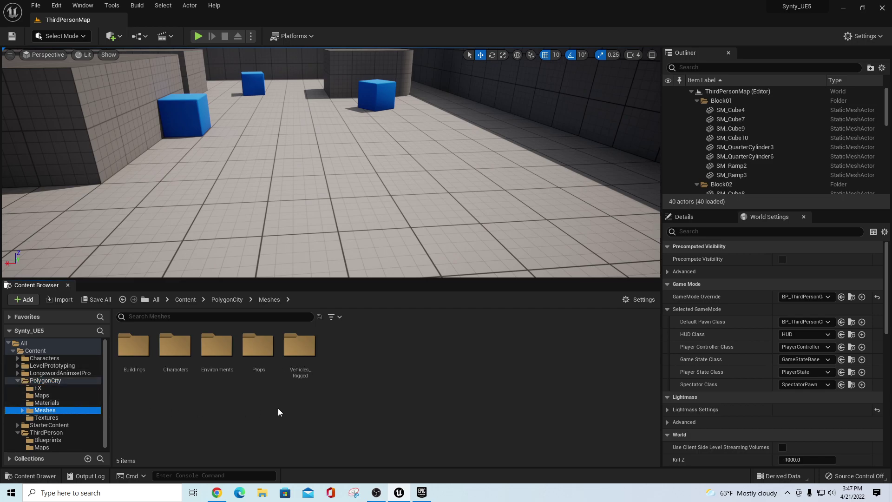
{"action": "left_click", "coordinate": [56, 359]}
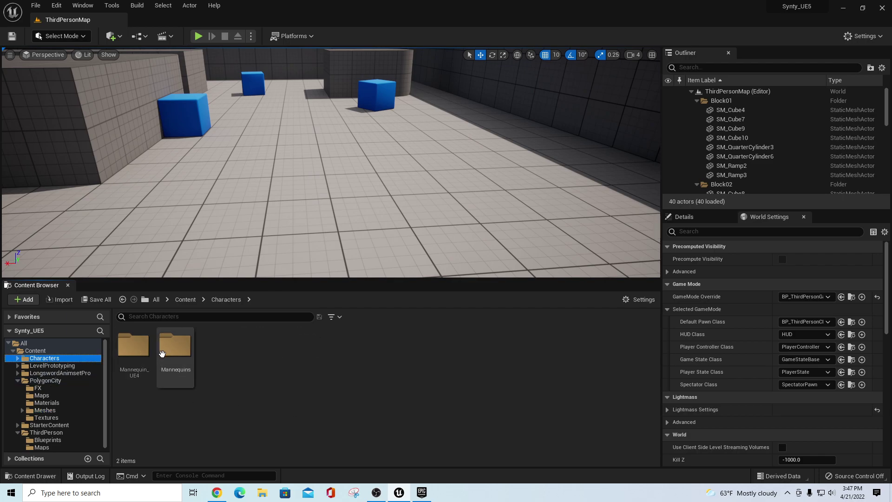
{"action": "double_click", "coordinate": [131, 352]}
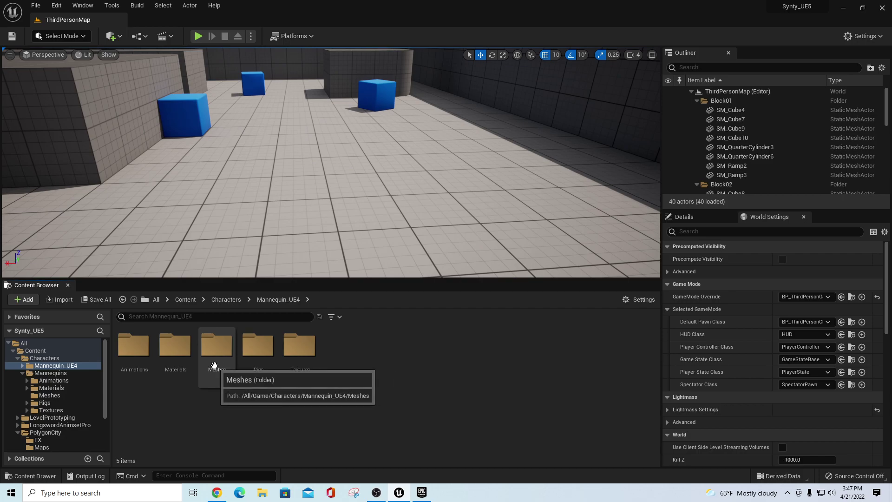
{"action": "left_click", "coordinate": [22, 373]}
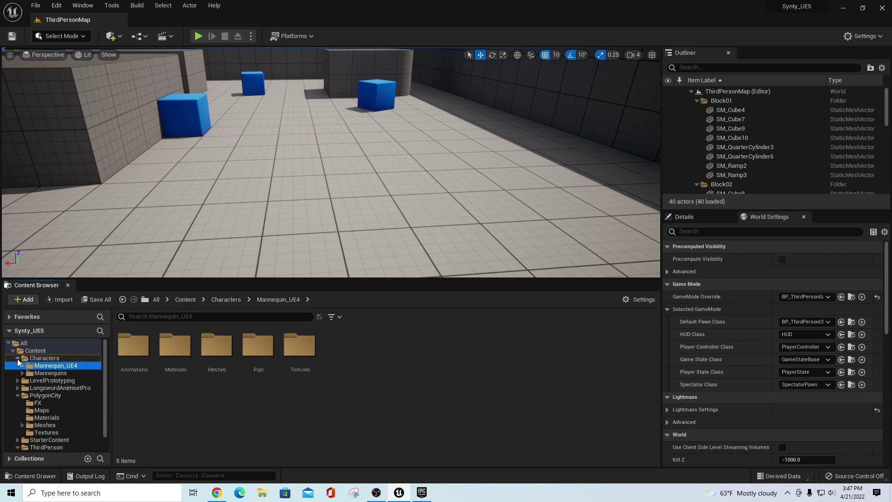
{"action": "left_click", "coordinate": [17, 358]}
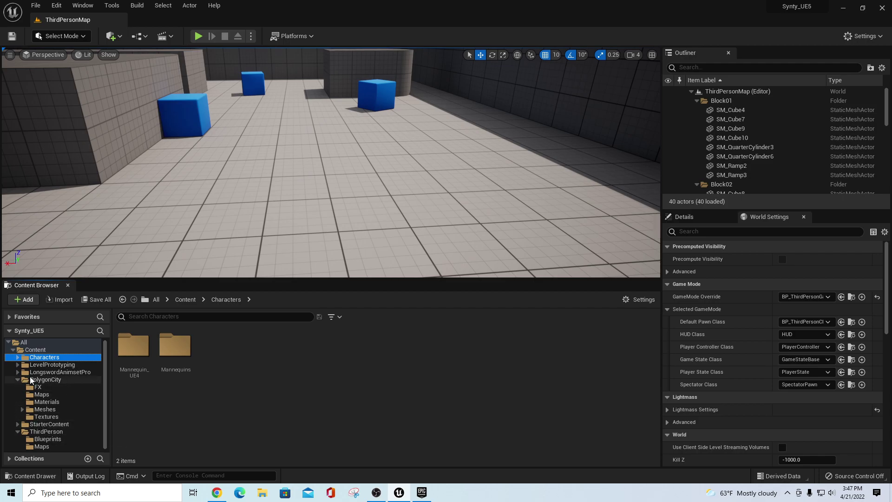
Open SK_Character_BusinessMan_Shirt from PolygonCity's Meshes/Characters folder, check which preview animations it offers, and close the mesh editor
{"action": "left_click", "coordinate": [44, 372]}
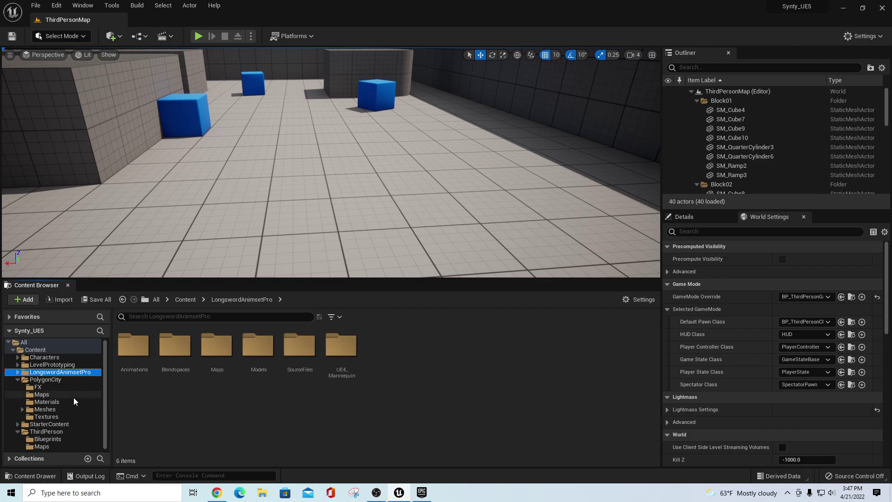
{"action": "left_click", "coordinate": [55, 409]}
{"action": "double_click", "coordinate": [176, 346]}
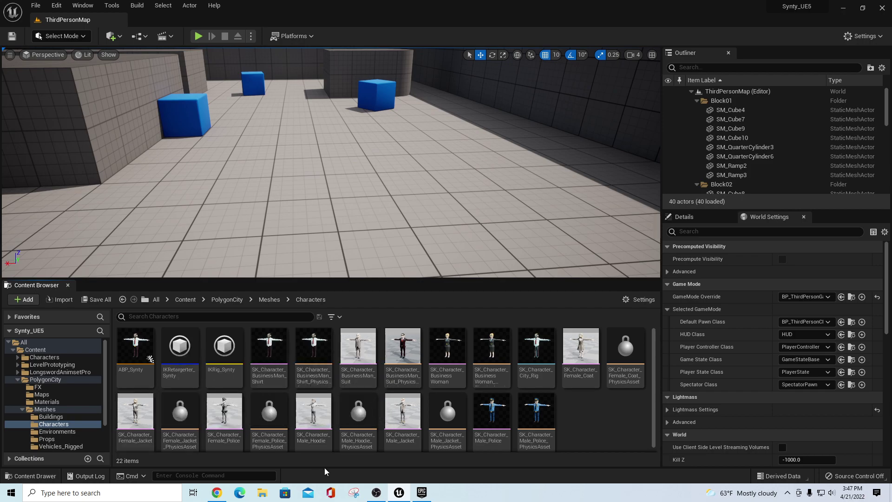
{"action": "double_click", "coordinate": [277, 374]}
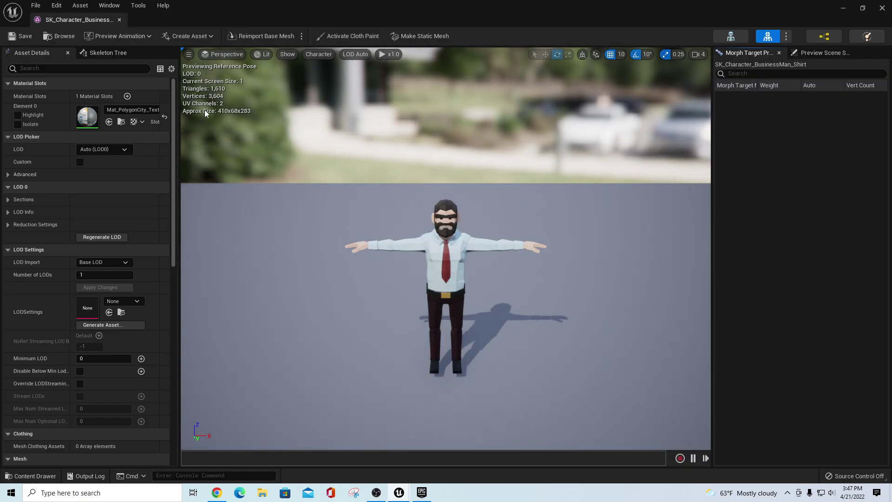
{"action": "left_click", "coordinate": [118, 37]}
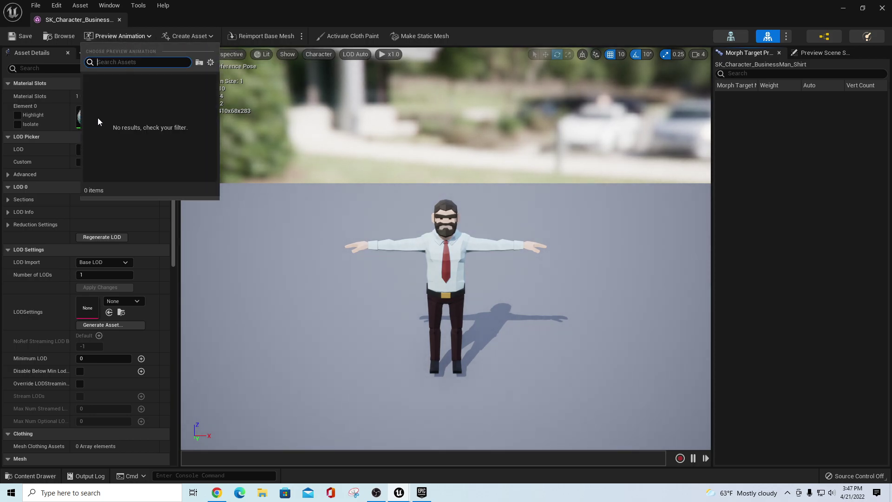
{"action": "left_click", "coordinate": [119, 20]}
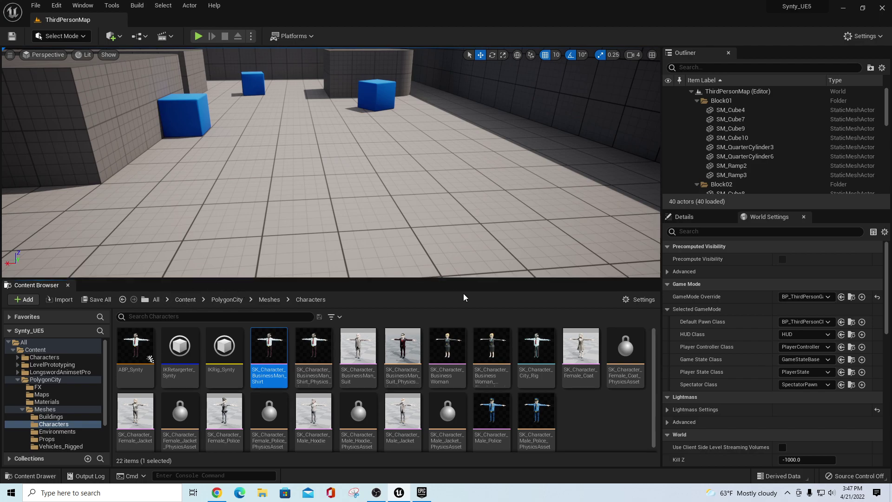
Collapse the PolygonCity and ThirdPerson folders and open the SK_Mannequin skeleton from Characters/Mannequins/Meshes
{"action": "left_click", "coordinate": [19, 380]}
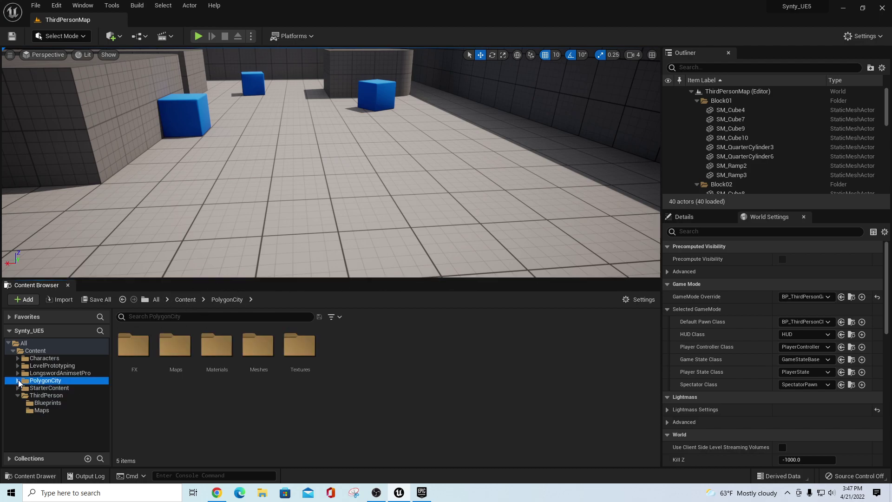
{"action": "left_click", "coordinate": [18, 395]}
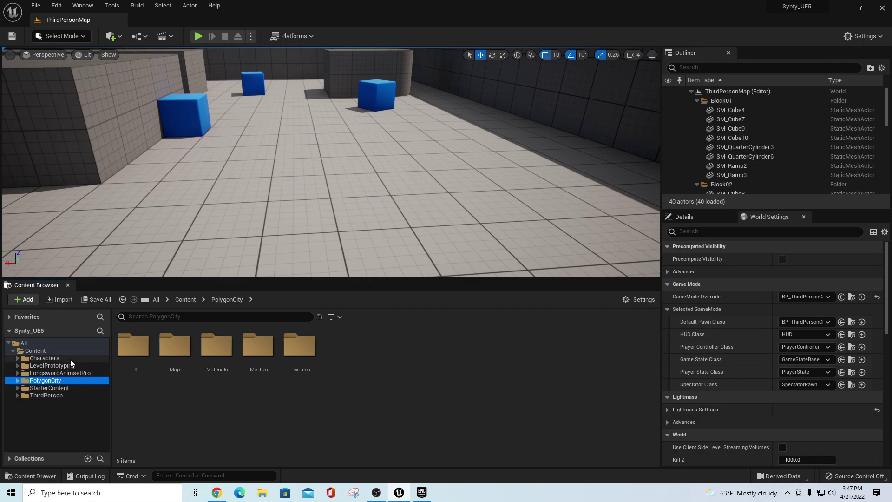
{"action": "left_click", "coordinate": [42, 359]}
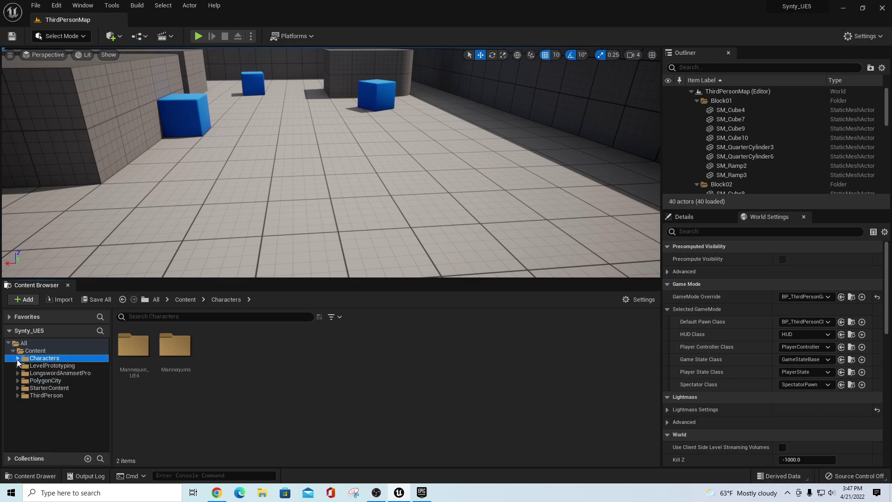
{"action": "double_click", "coordinate": [176, 349]}
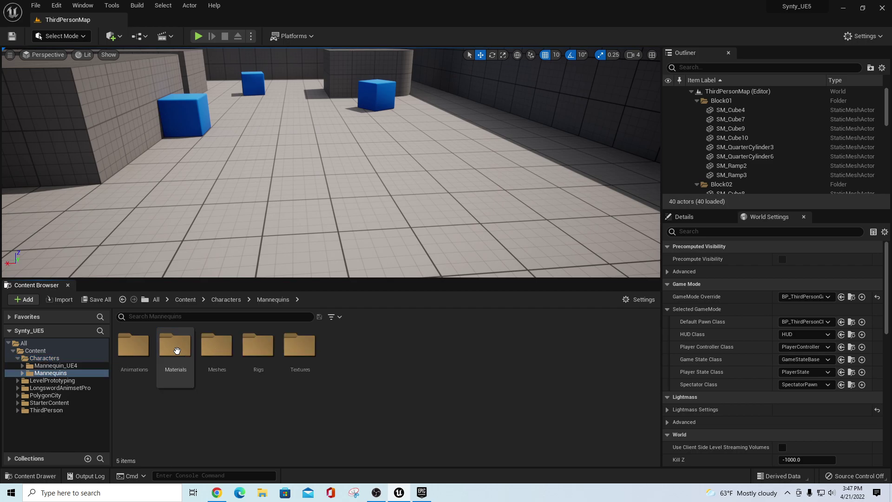
{"action": "double_click", "coordinate": [217, 346]}
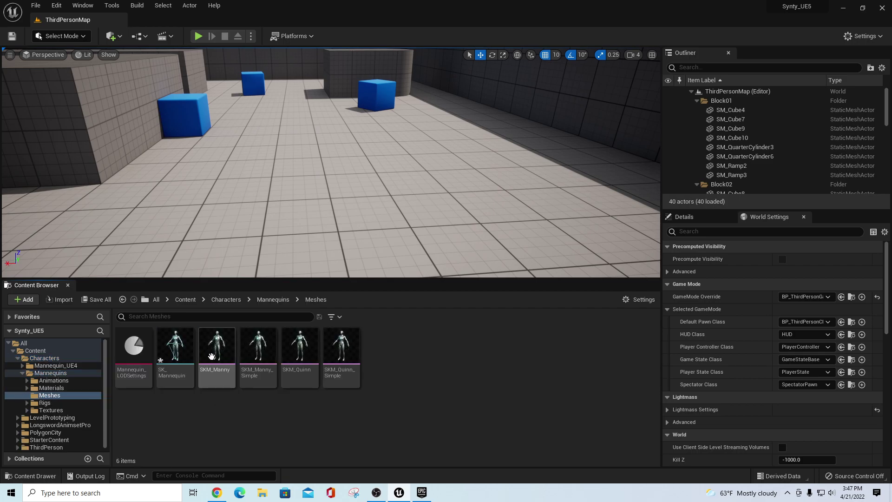
{"action": "double_click", "coordinate": [169, 359]}
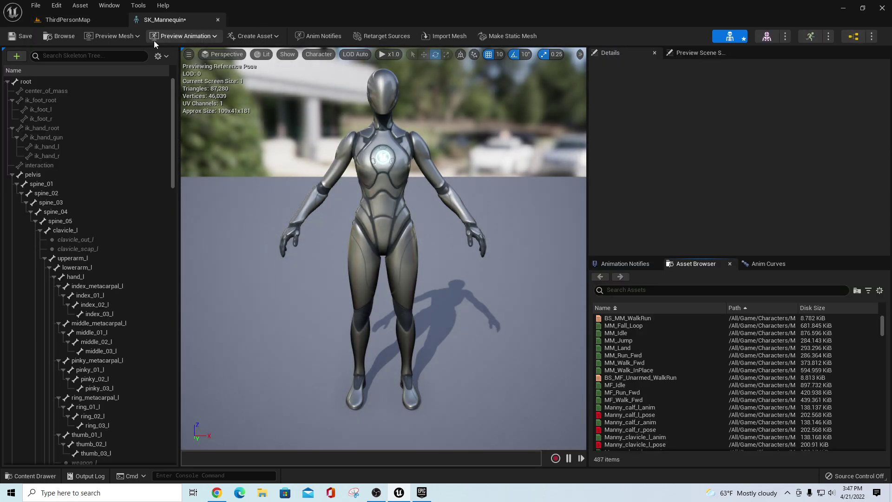
Empty SK_Mannequin's Compatible Skeletons list in Asset Details, and close the skeleton editor
{"action": "left_click", "coordinate": [111, 6]}
{"action": "left_click", "coordinate": [134, 113]}
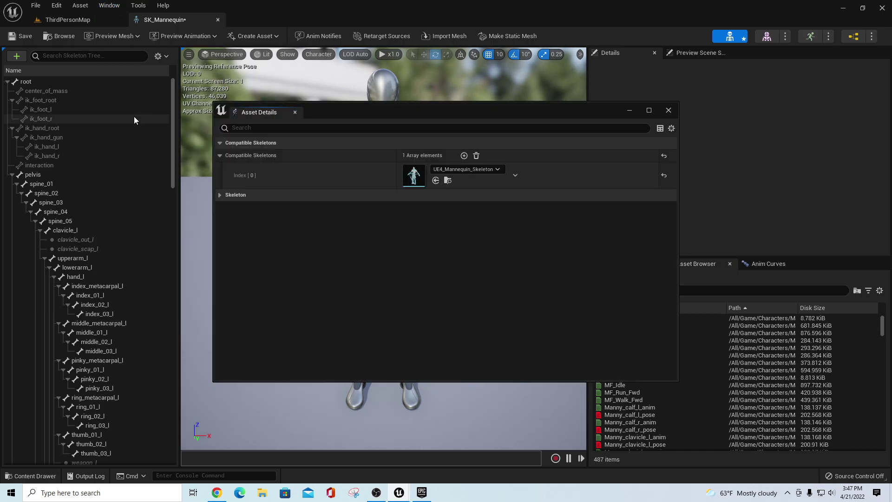
{"action": "left_click", "coordinate": [476, 156]}
{"action": "left_click", "coordinate": [671, 111]}
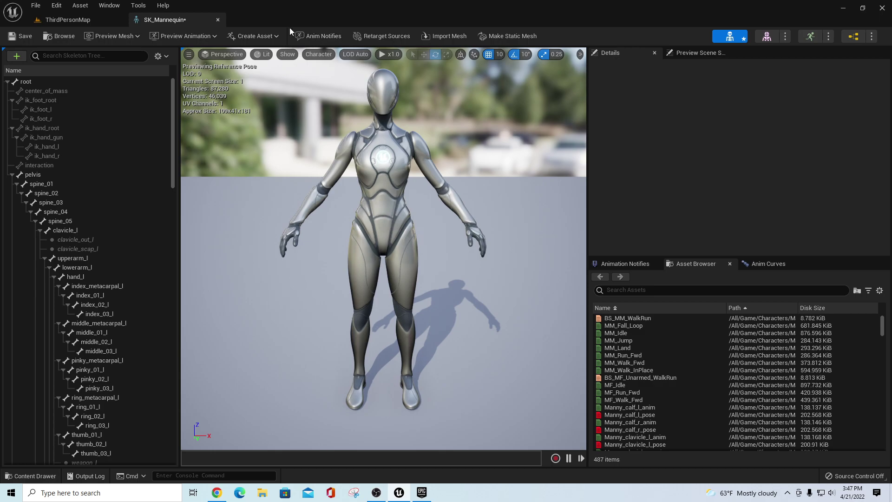
{"action": "left_click", "coordinate": [217, 20]}
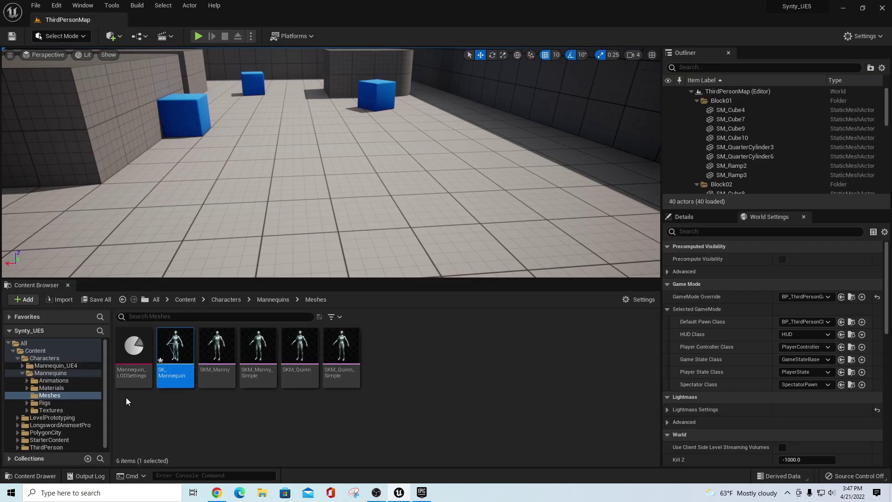
Open SK_Mannequin_Skeleton from Characters/Mannequin_UE4/Meshes and show its Asset Details
{"action": "left_click", "coordinate": [49, 366]}
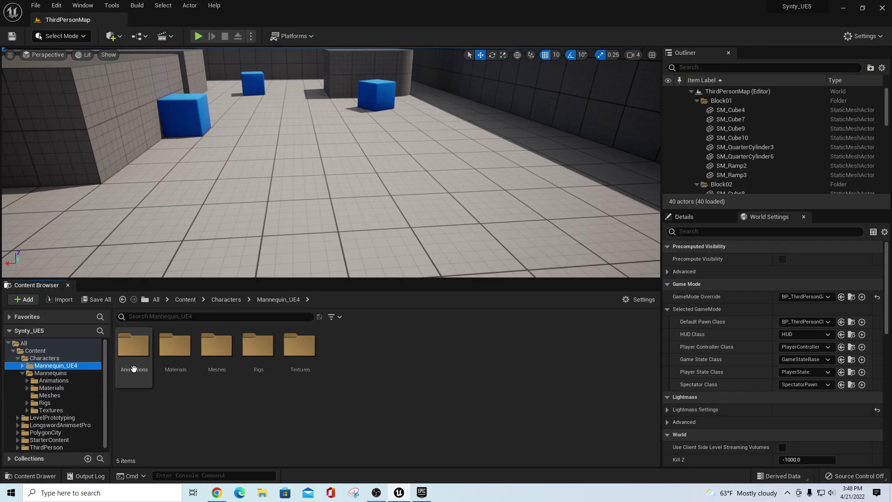
{"action": "double_click", "coordinate": [216, 347]}
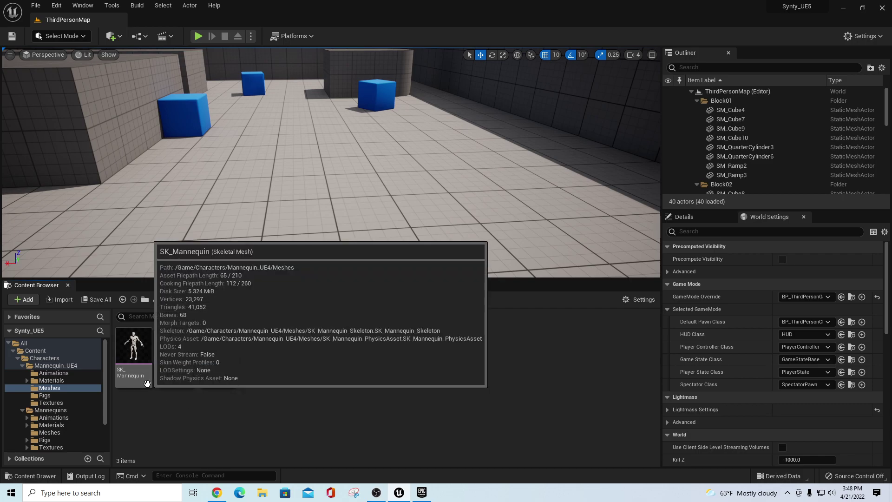
{"action": "double_click", "coordinate": [213, 367]}
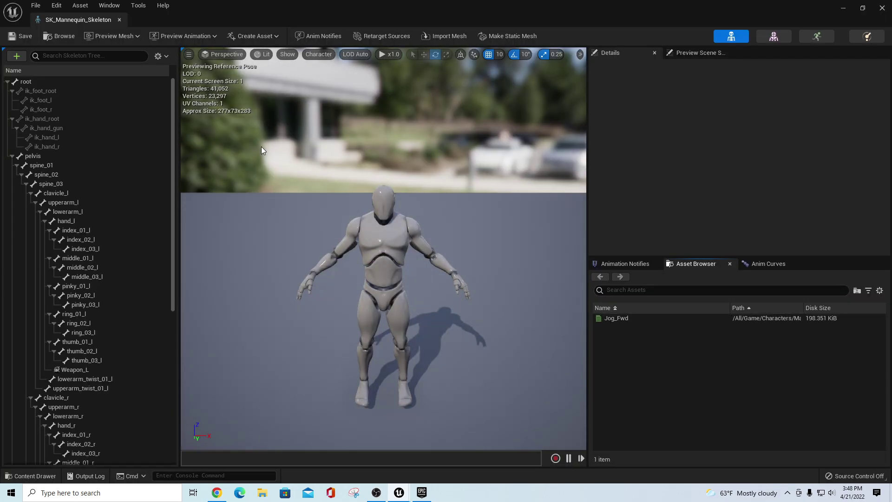
{"action": "left_click", "coordinate": [109, 5]}
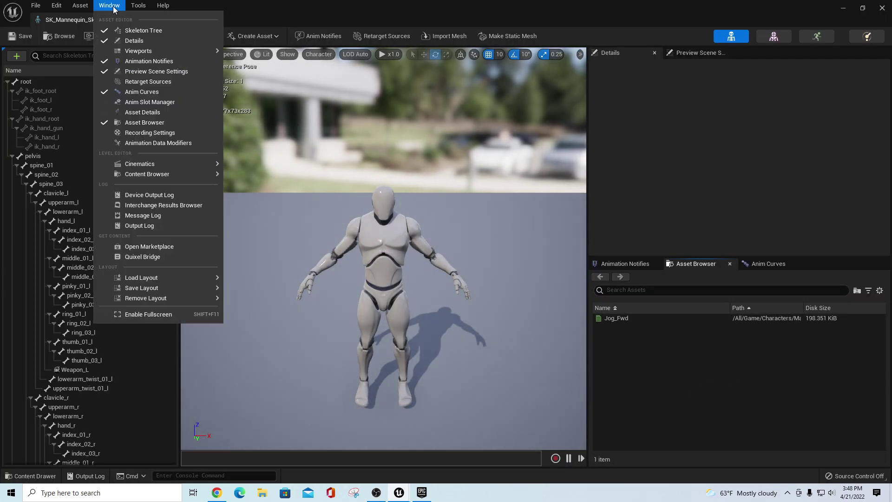
{"action": "left_click", "coordinate": [138, 112]}
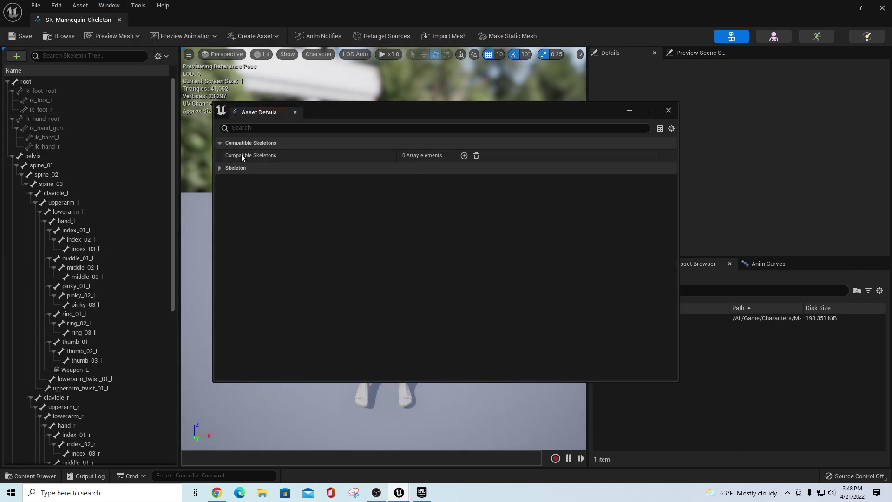
Add UE4_Mannequin_Skeleton to SK_Mannequin_Skeleton's Compatible Skeletons, and close the details window and skeleton editor
{"action": "left_click", "coordinate": [464, 156]}
{"action": "left_click", "coordinate": [479, 169]}
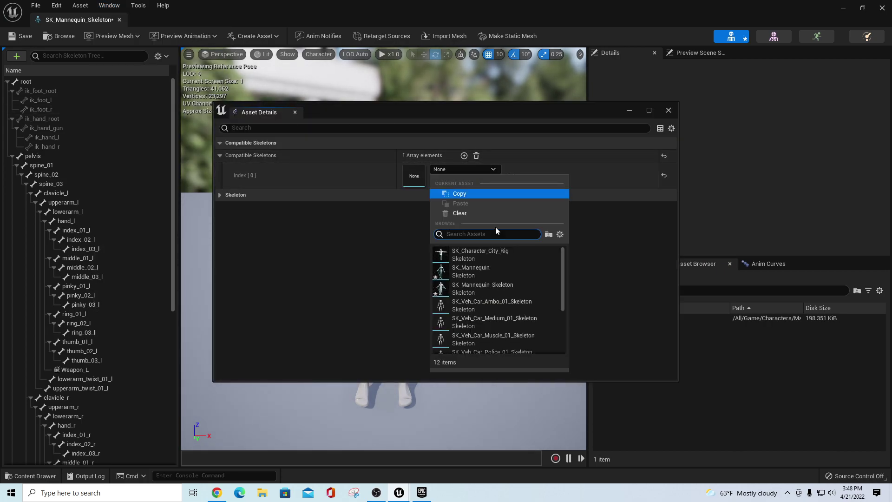
{"action": "left_click_drag", "start_coordinate": [563, 263], "coordinate": [549, 345]}
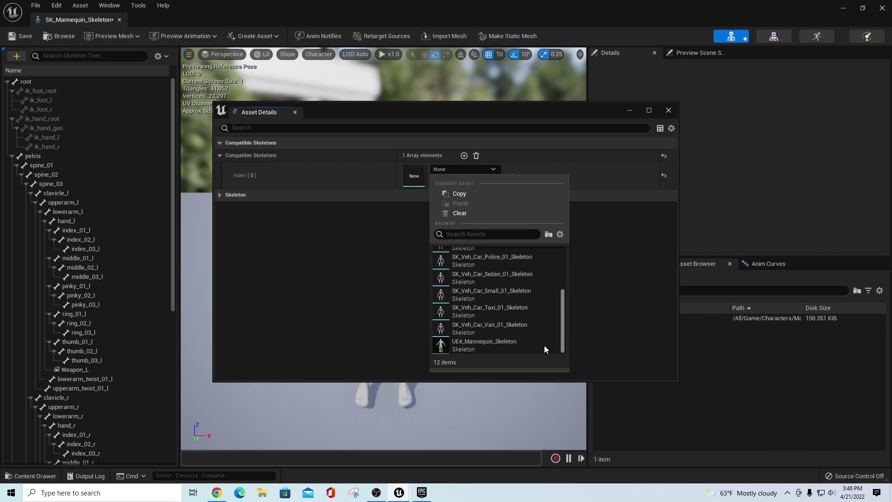
{"action": "left_click", "coordinate": [487, 344]}
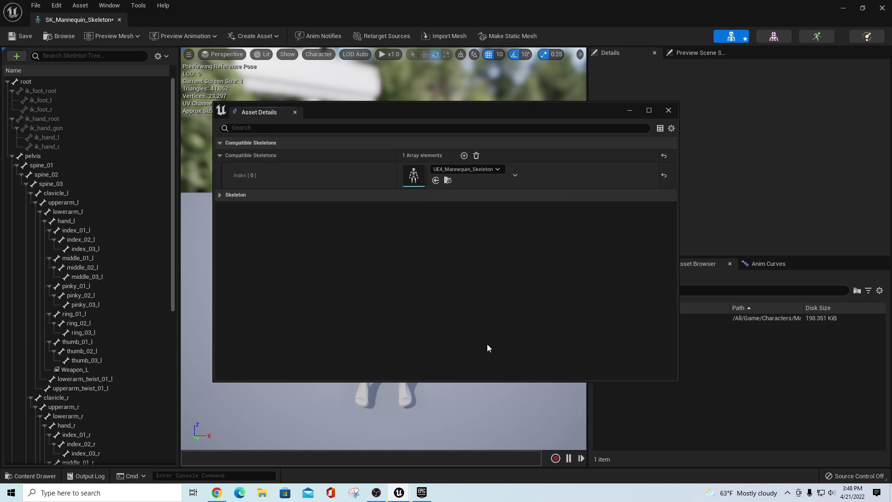
{"action": "left_click", "coordinate": [668, 110]}
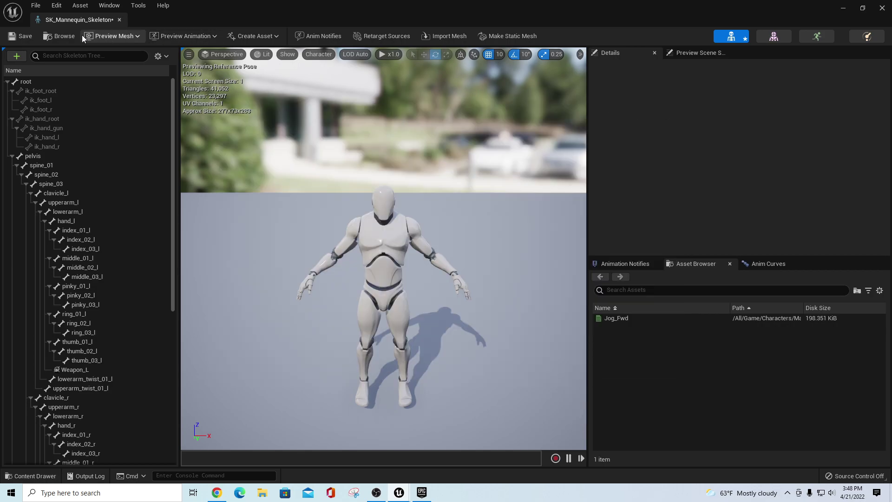
{"action": "left_click", "coordinate": [122, 19]}
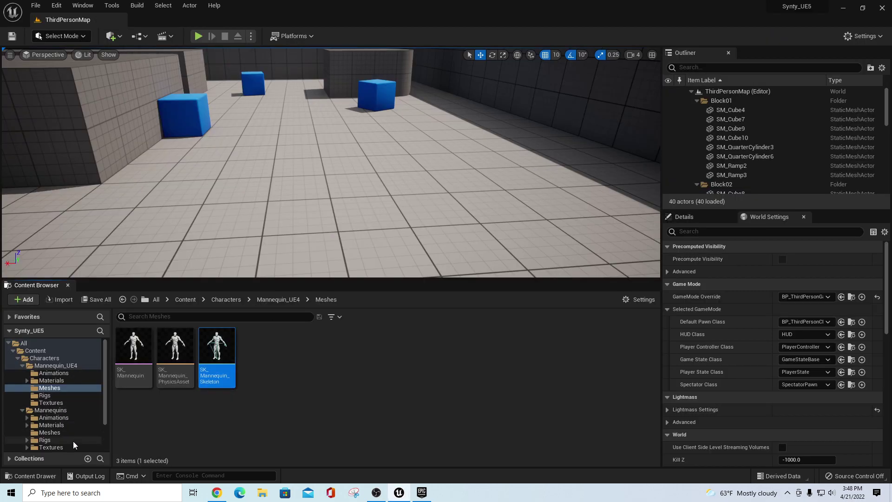
Collapse the Characters folder and open the Animations folder of LongswordAnimsetPro
{"action": "left_click", "coordinate": [54, 418]}
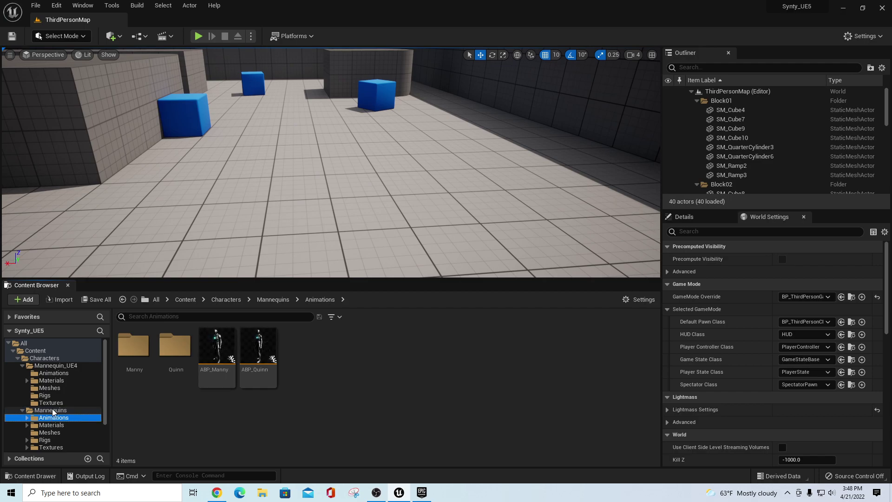
{"action": "left_click", "coordinate": [18, 358]}
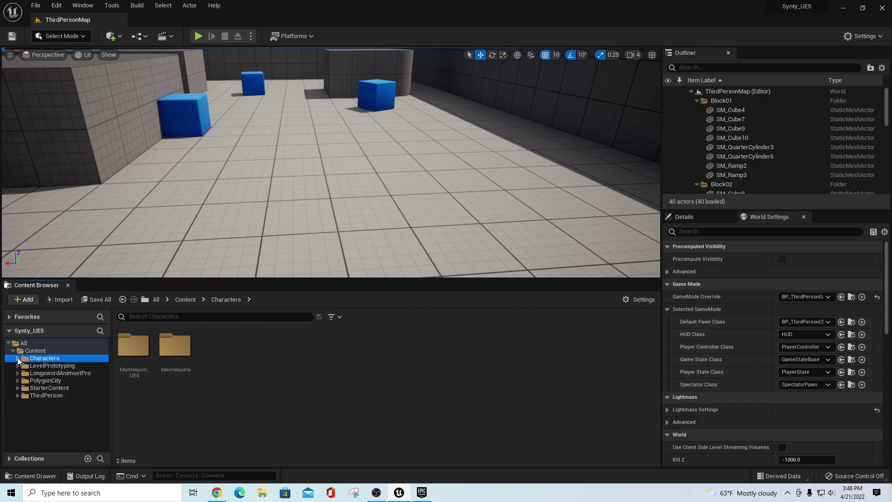
{"action": "left_click", "coordinate": [48, 373]}
{"action": "double_click", "coordinate": [142, 351]}
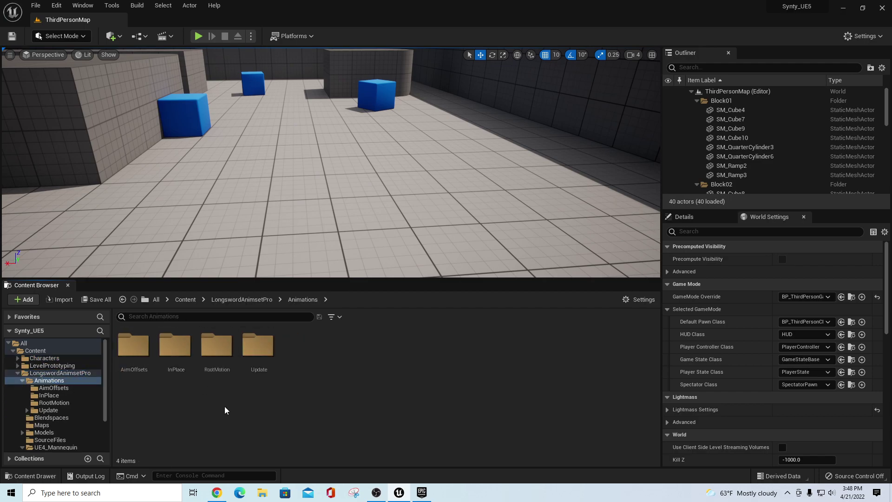
Browse the retargeting assets in the Rigs folders of Characters/Mannequins and Characters/Mannequin_UE4
{"action": "left_click", "coordinate": [31, 357]}
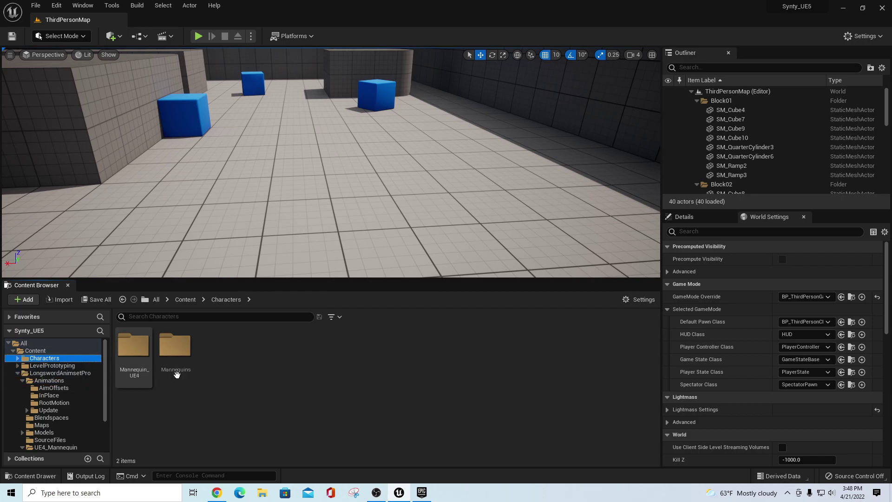
{"action": "double_click", "coordinate": [180, 354]}
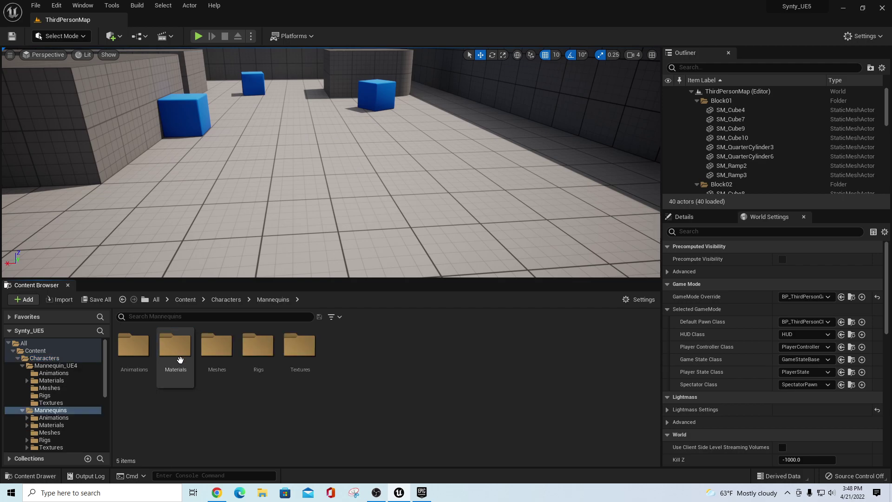
{"action": "double_click", "coordinate": [259, 351]}
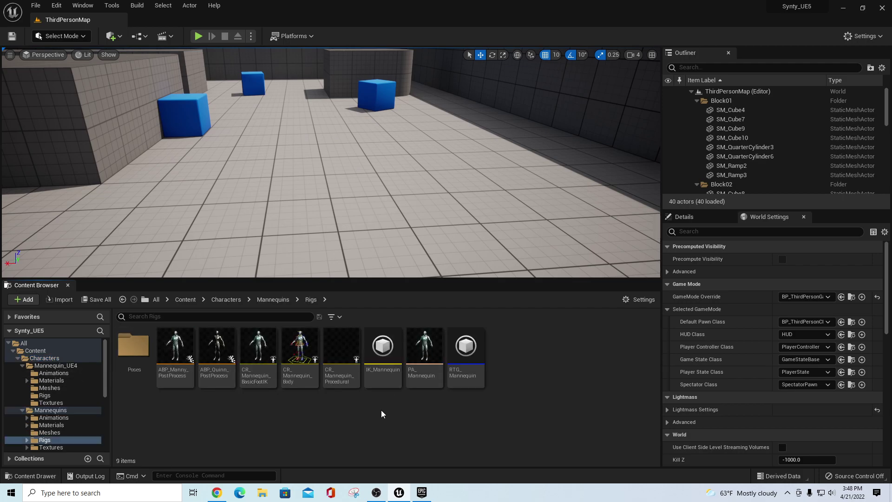
{"action": "left_click", "coordinate": [69, 366]}
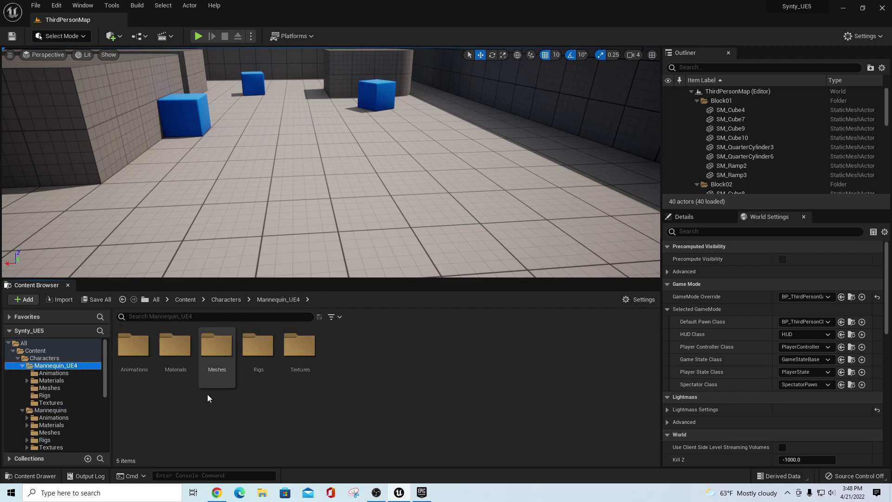
{"action": "double_click", "coordinate": [259, 365]}
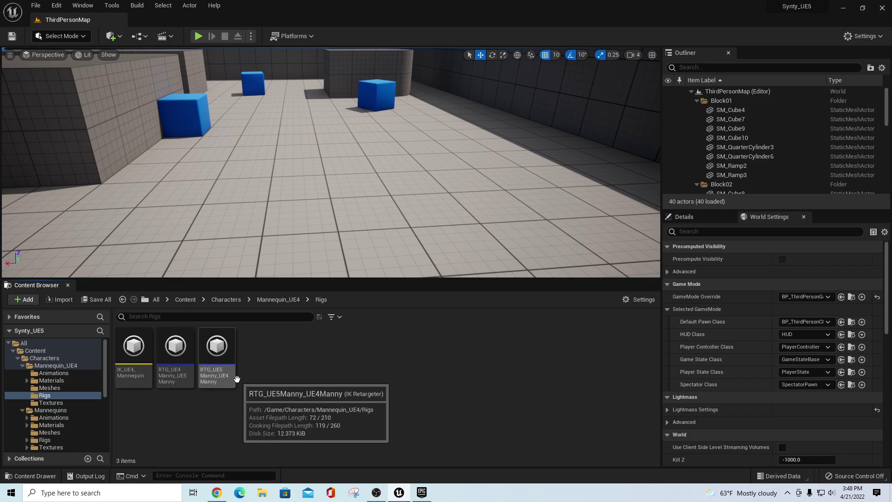
Preview the Longs_Attack_D2 animation in the RTG_UE4Manny_UE5Manny retargeter, and close the retargeter editor
{"action": "double_click", "coordinate": [184, 344]}
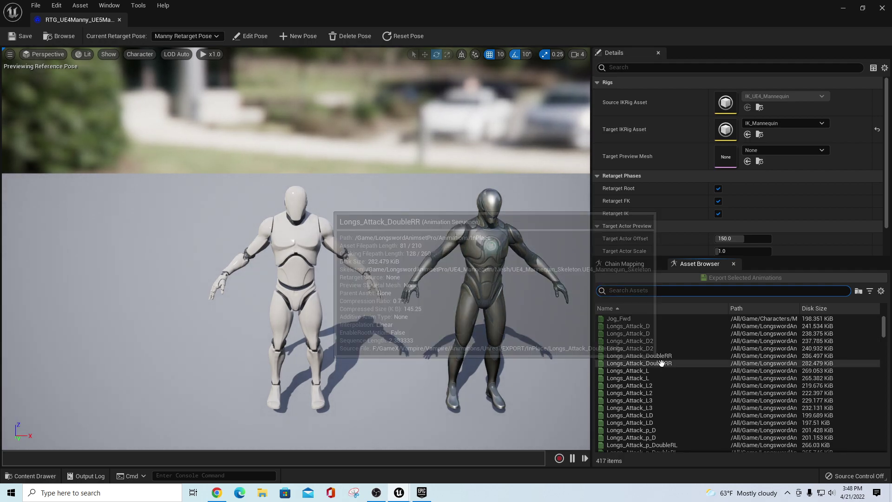
{"action": "left_click", "coordinate": [630, 348]}
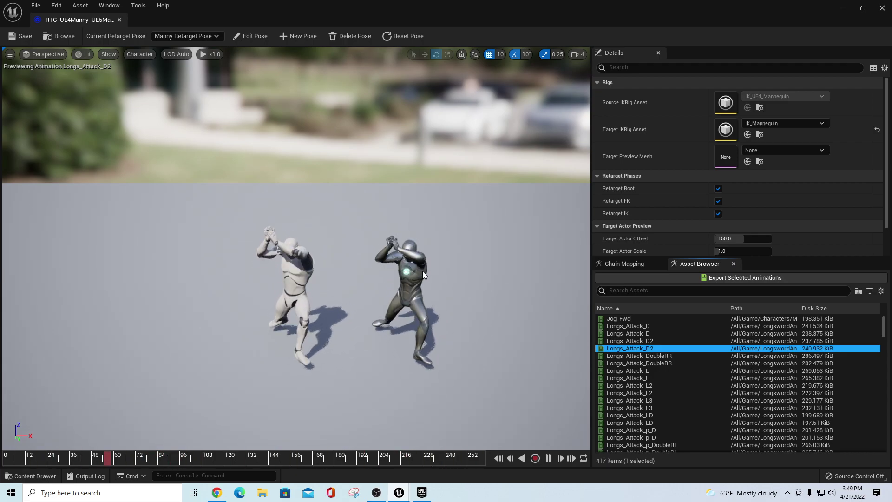
{"action": "left_click", "coordinate": [119, 20]}
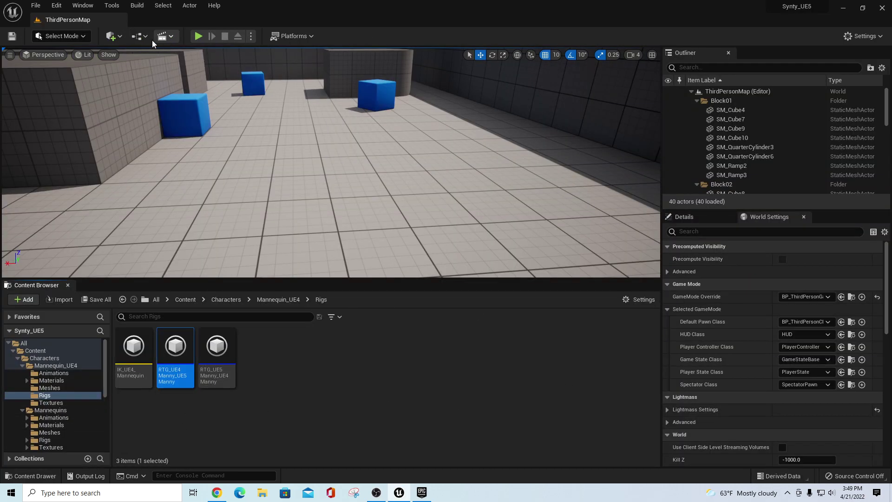
Collapse the Mannequin_UE4, Characters and LongswordAnimsetPro folders in the content folder tree
{"action": "left_click", "coordinate": [22, 367]}
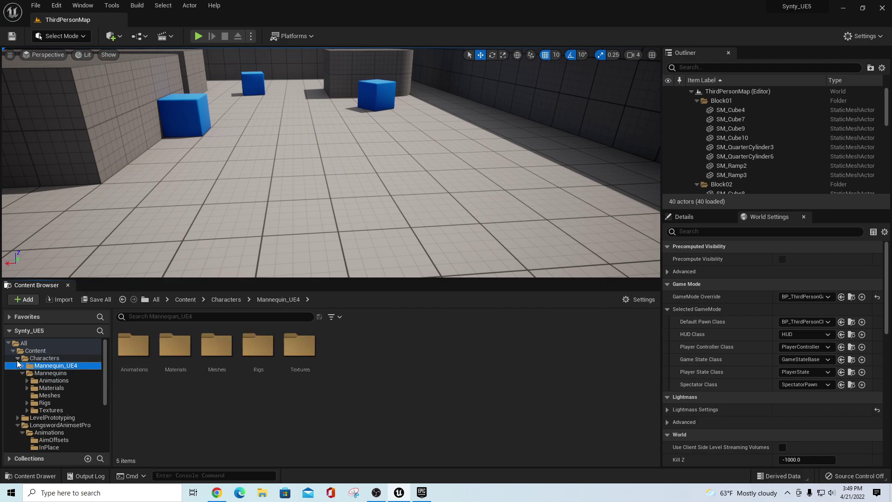
{"action": "left_click", "coordinate": [17, 359]}
{"action": "left_click", "coordinate": [18, 373]}
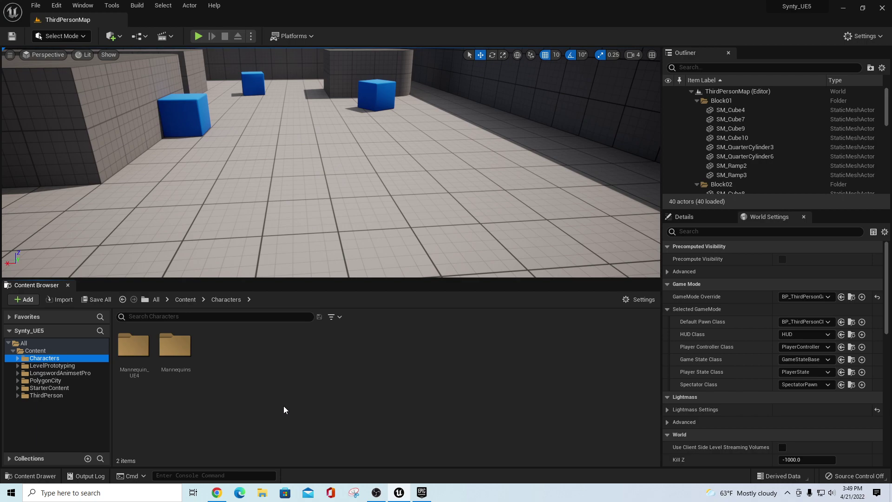
Switch to Chrome and look over the YouTube page on UE4 to UE5 fast animation retargeting with the IK Retargeter
{"action": "key", "text": "alt+Tab"}
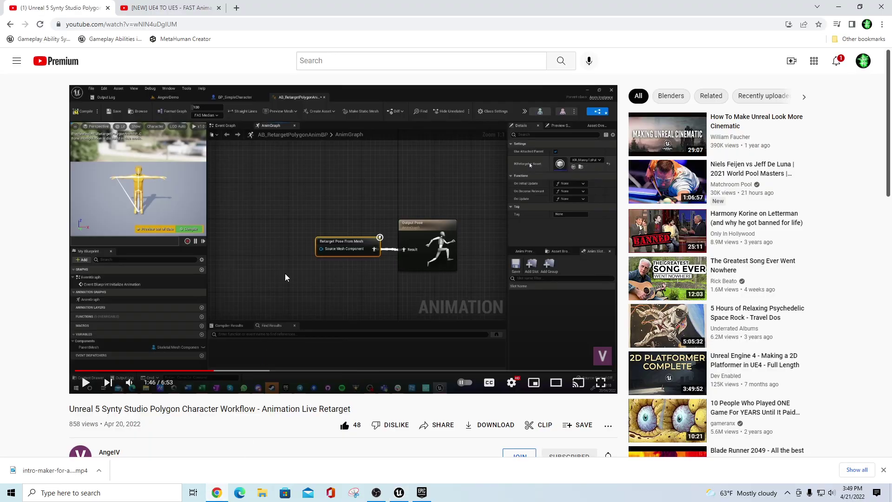
{"action": "left_click", "coordinate": [155, 9]}
{"action": "scroll", "coordinate": [259, 409], "scroll_direction": "down", "scroll_amount": 3}
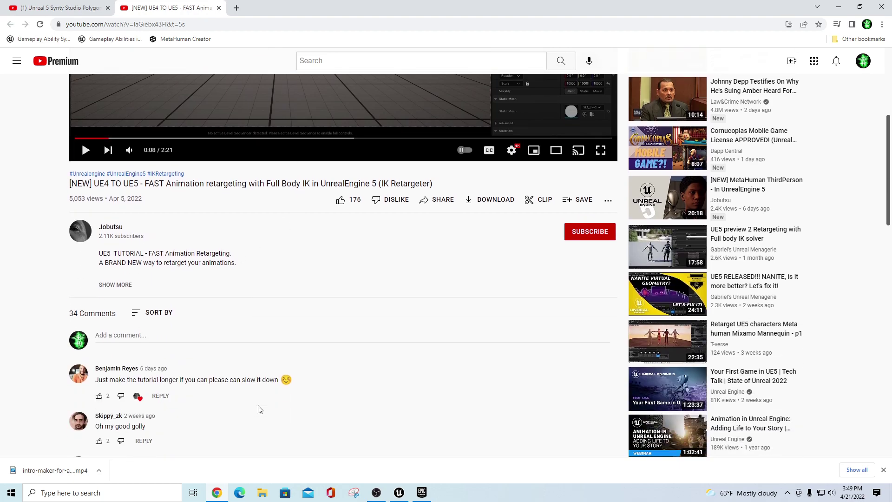
{"action": "scroll", "coordinate": [421, 324], "scroll_direction": "up", "scroll_amount": 5}
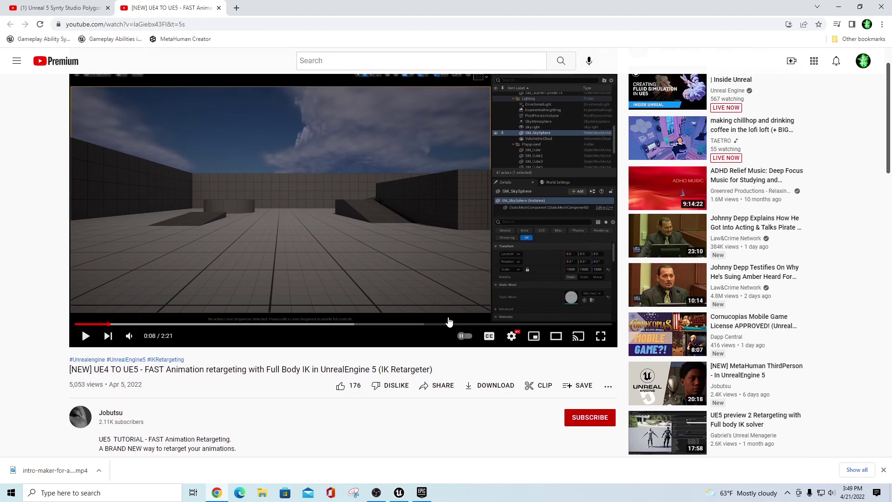